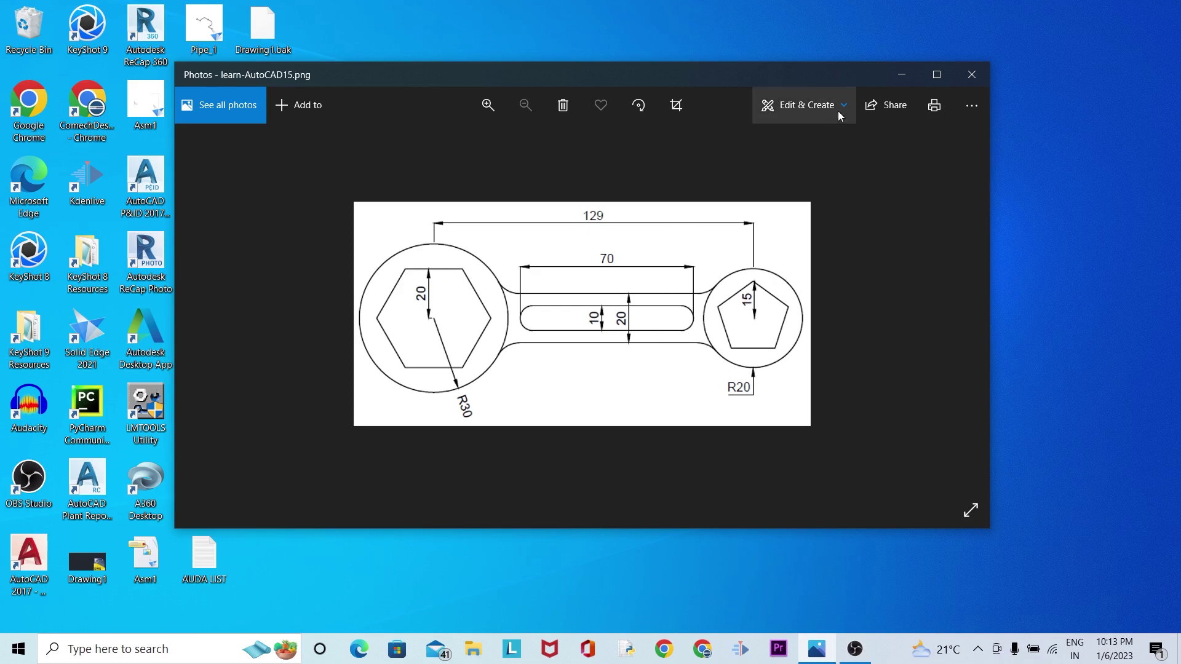
# Step: Launch Solid Edge 2021 and dock the wrench reference image on the right half of the screen
pyautogui.click(901, 76)
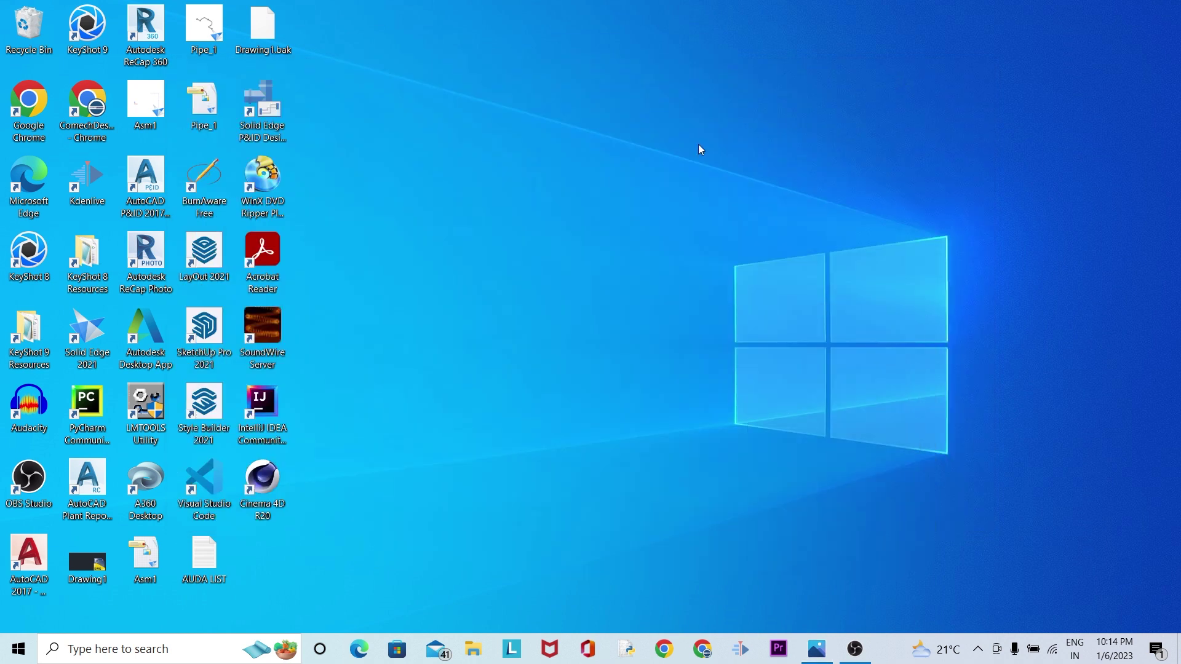
pyautogui.doubleClick(107, 336)
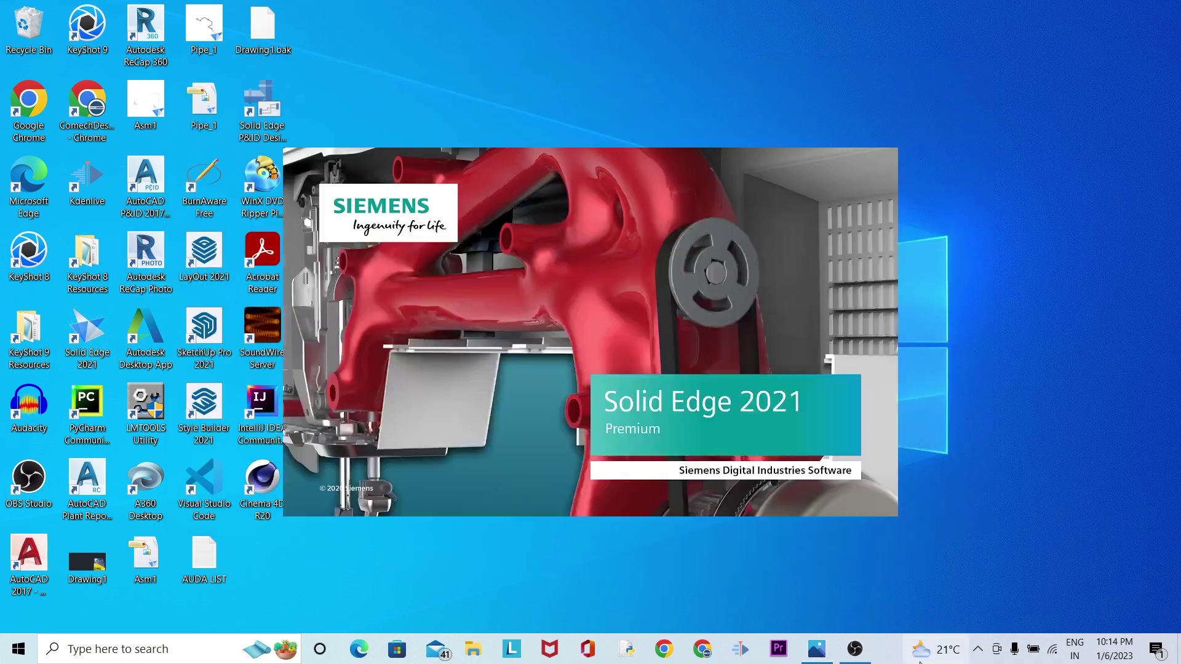
pyautogui.click(817, 649)
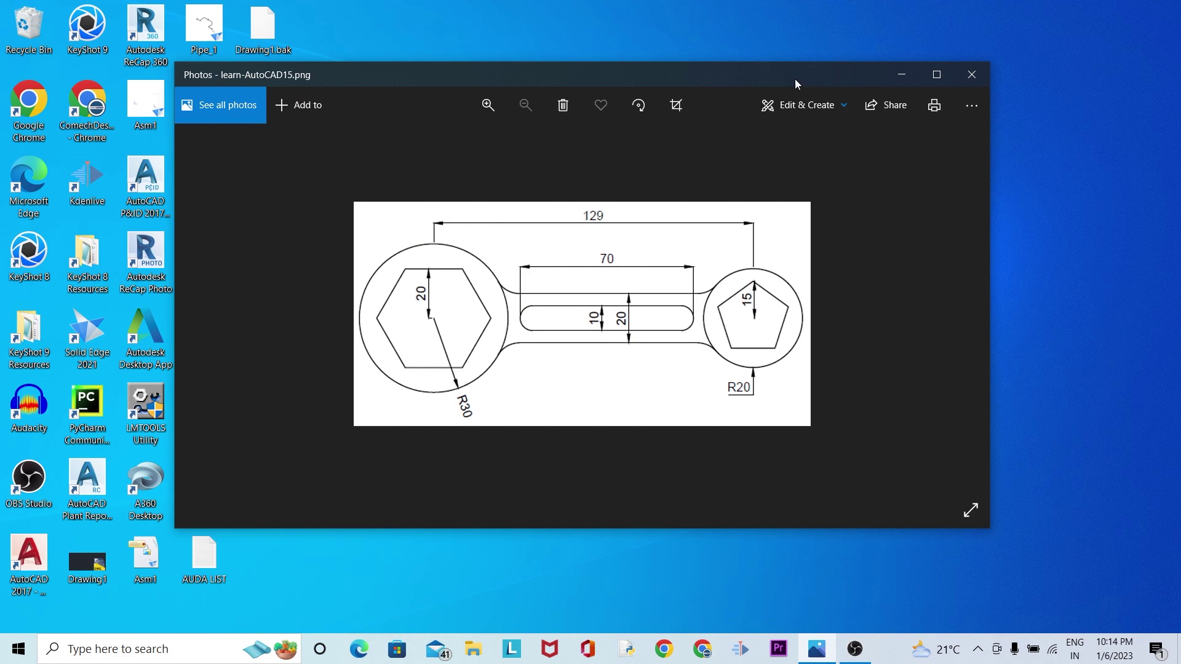
pyautogui.moveTo(776, 77); pyautogui.dragTo(1180, 80)
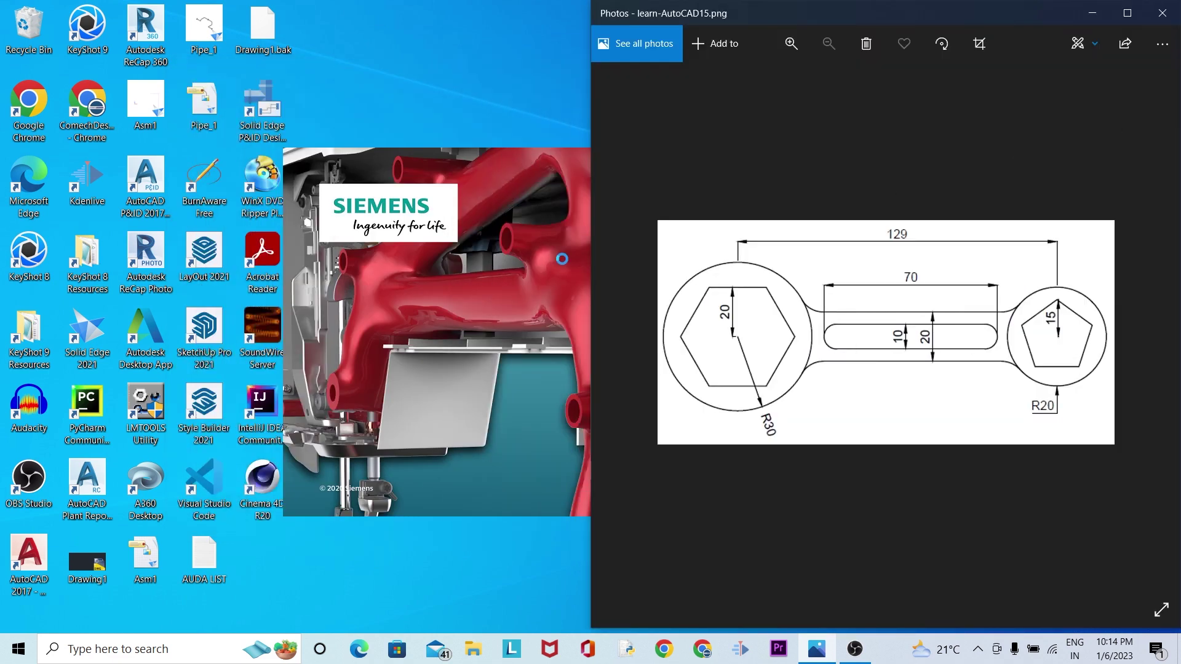
pyautogui.moveTo(592, 203); pyautogui.dragTo(838, 212)
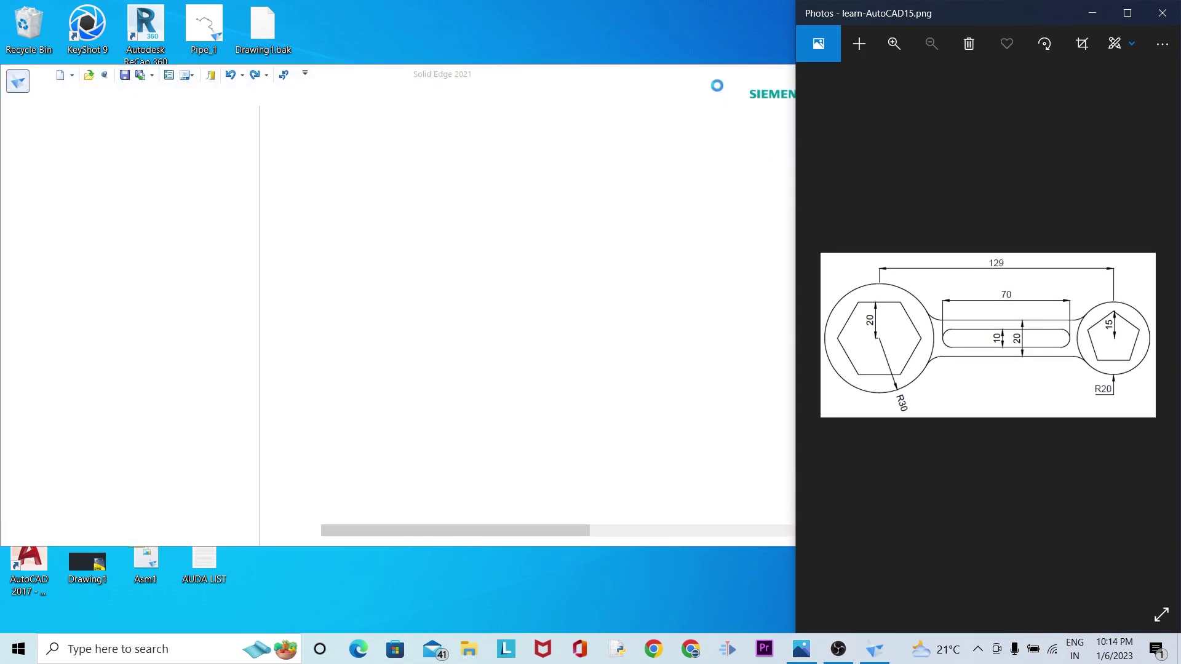
# Step: Move Solid Edge left, create an ANSI Metric Part, and start a sketch on the top plane
pyautogui.moveTo(717, 87)
pyautogui.mouseDown()
pyautogui.moveTo(168, 89)
pyautogui.moveTo(0, 109)
pyautogui.mouseUp()
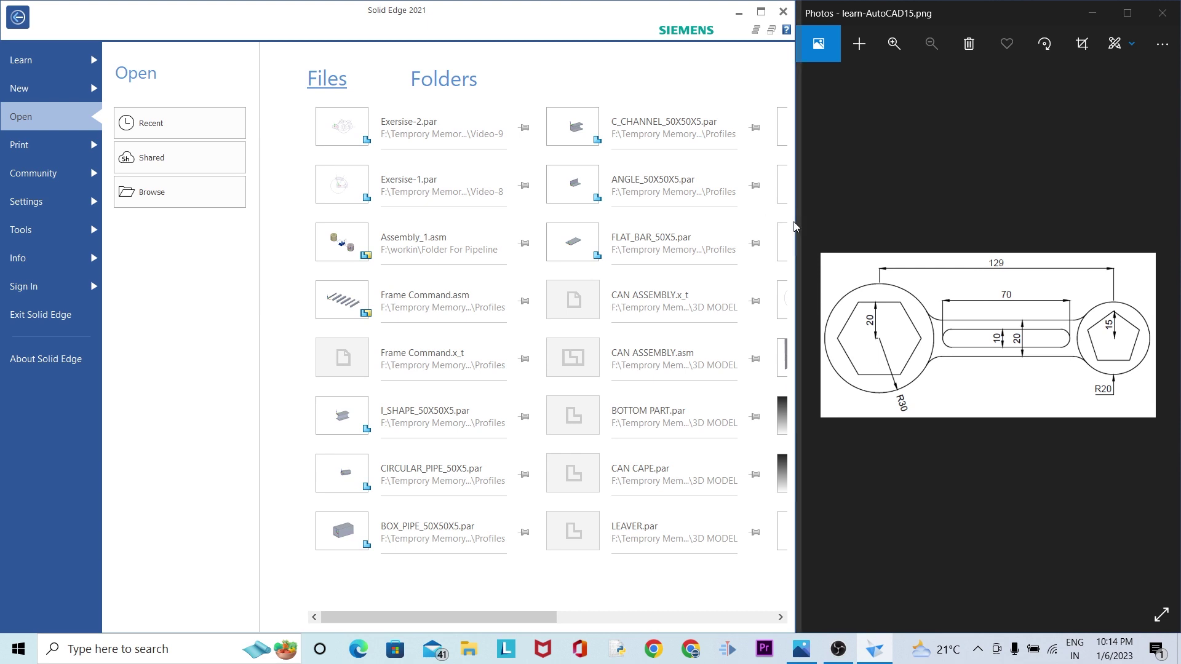
pyautogui.click(51, 85)
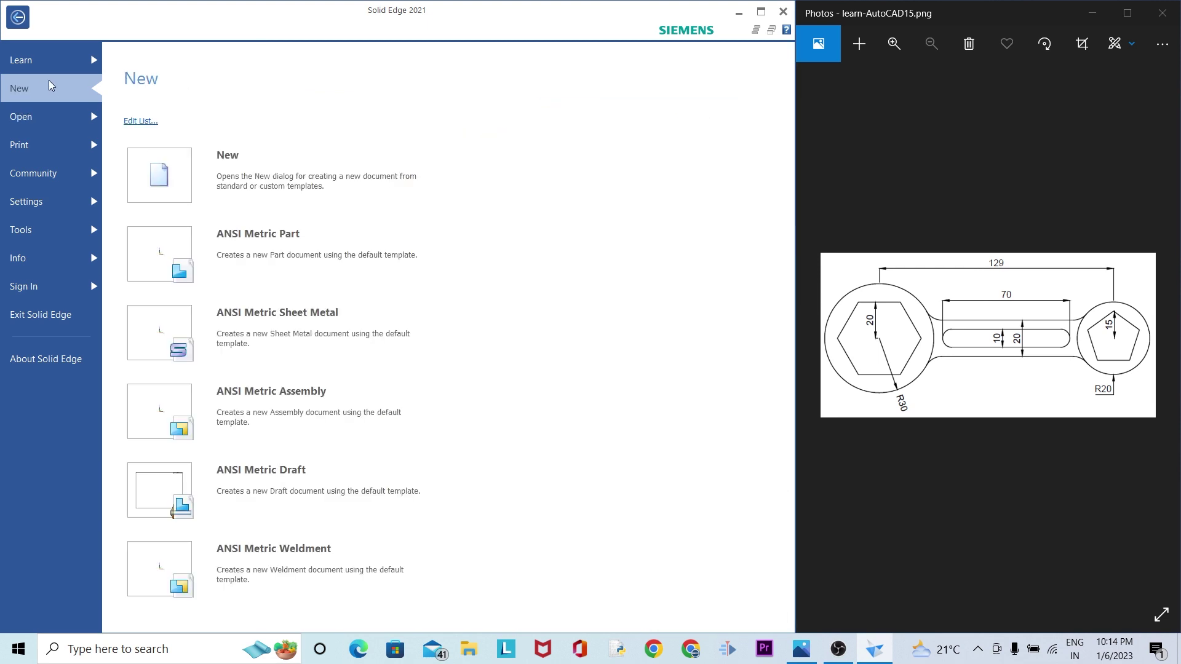
pyautogui.click(258, 243)
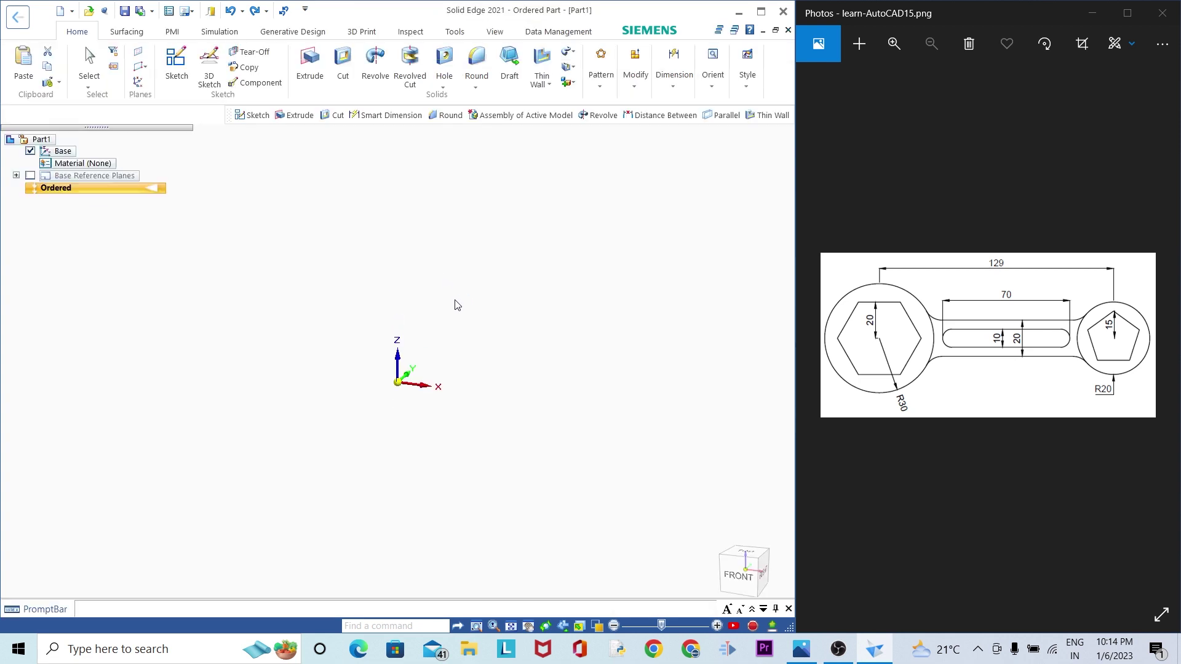
pyautogui.click(177, 49)
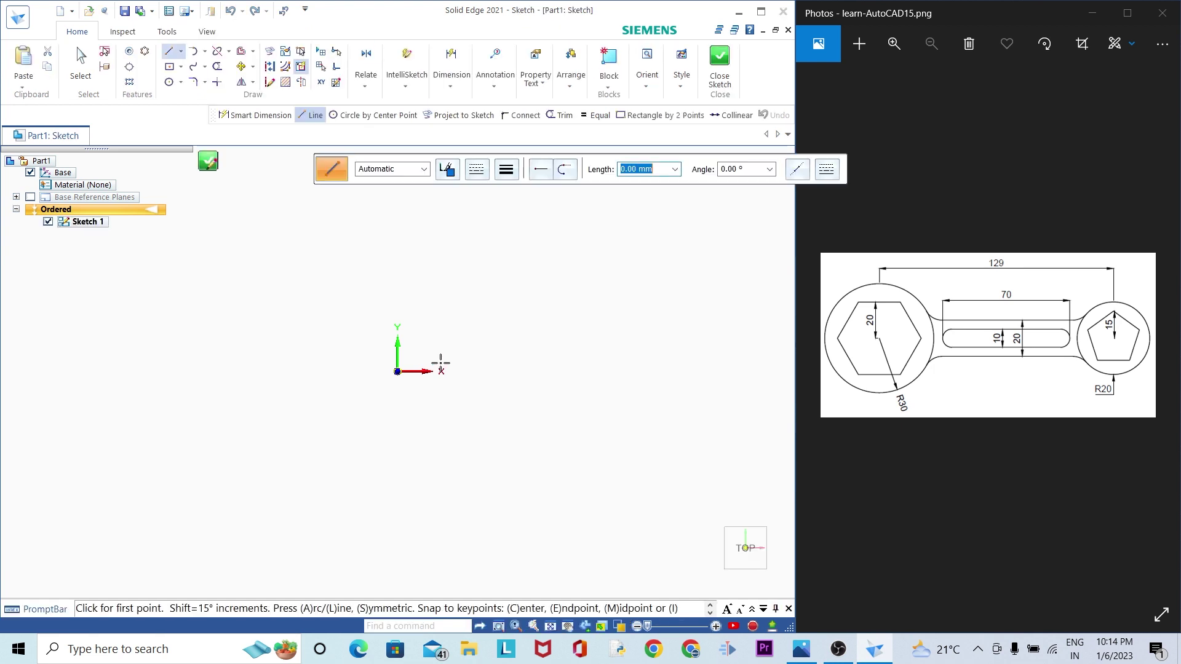
# Step: Draw a centre-point circle on the origin and a smaller one to its right on the X axis
pyautogui.click(174, 84)
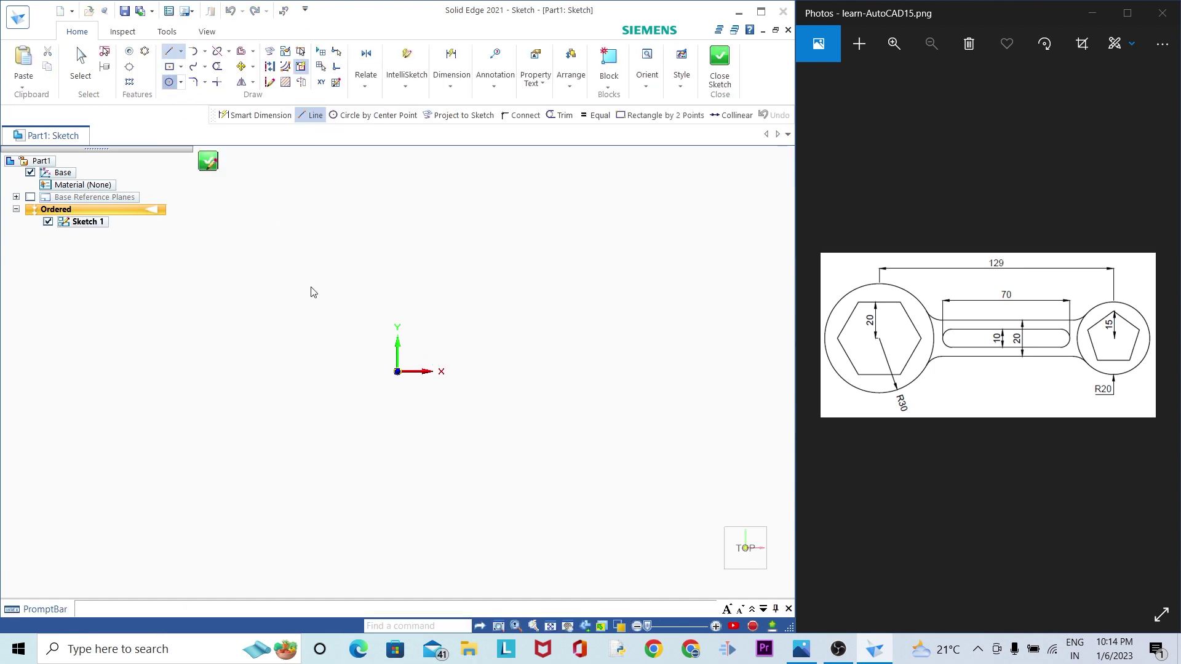
pyautogui.click(400, 367)
pyautogui.click(450, 302)
pyautogui.scroll(-3, 316, 348)
pyautogui.scroll(2, 463, 339)
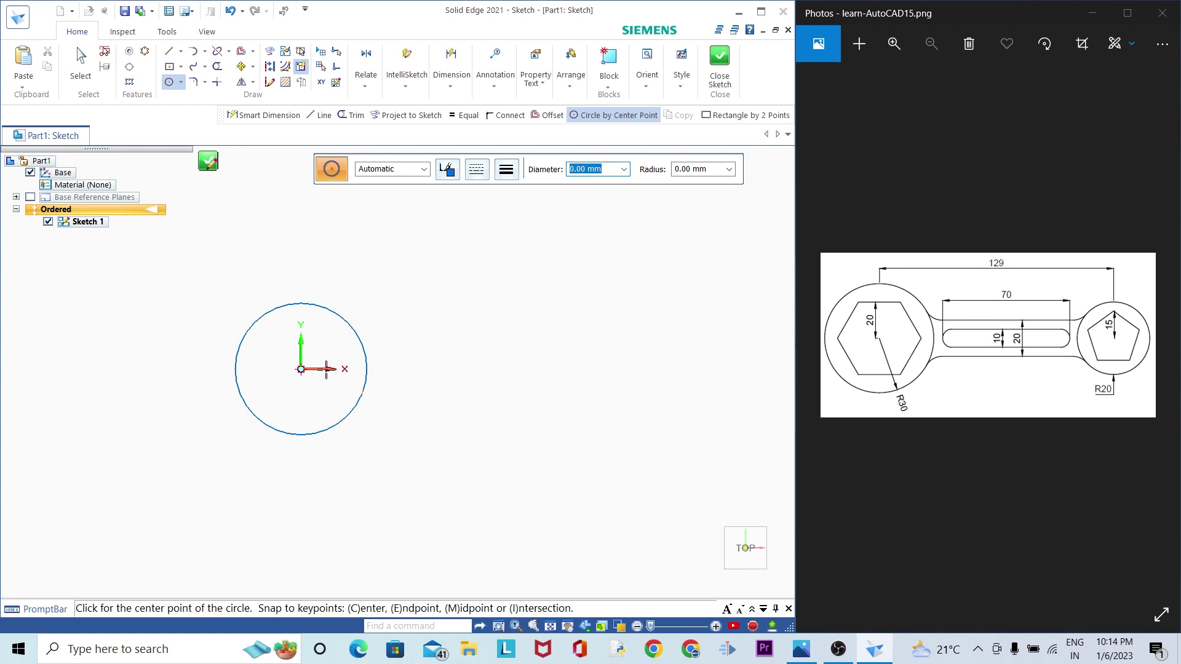
pyautogui.click(557, 369)
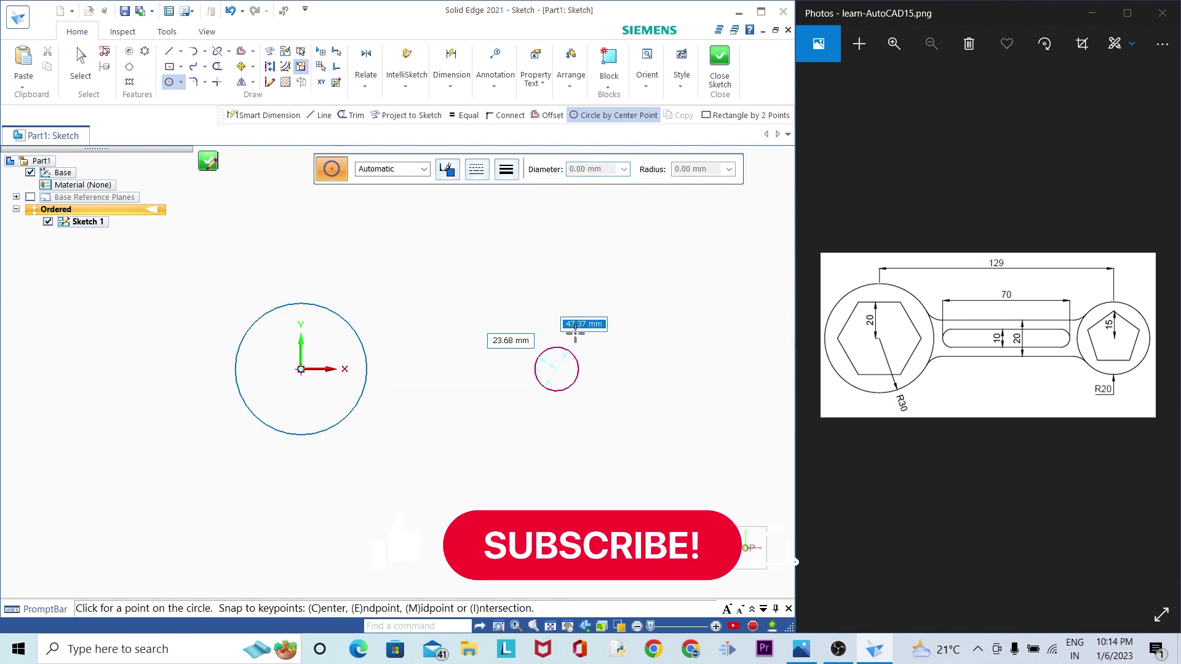
pyautogui.click(577, 322)
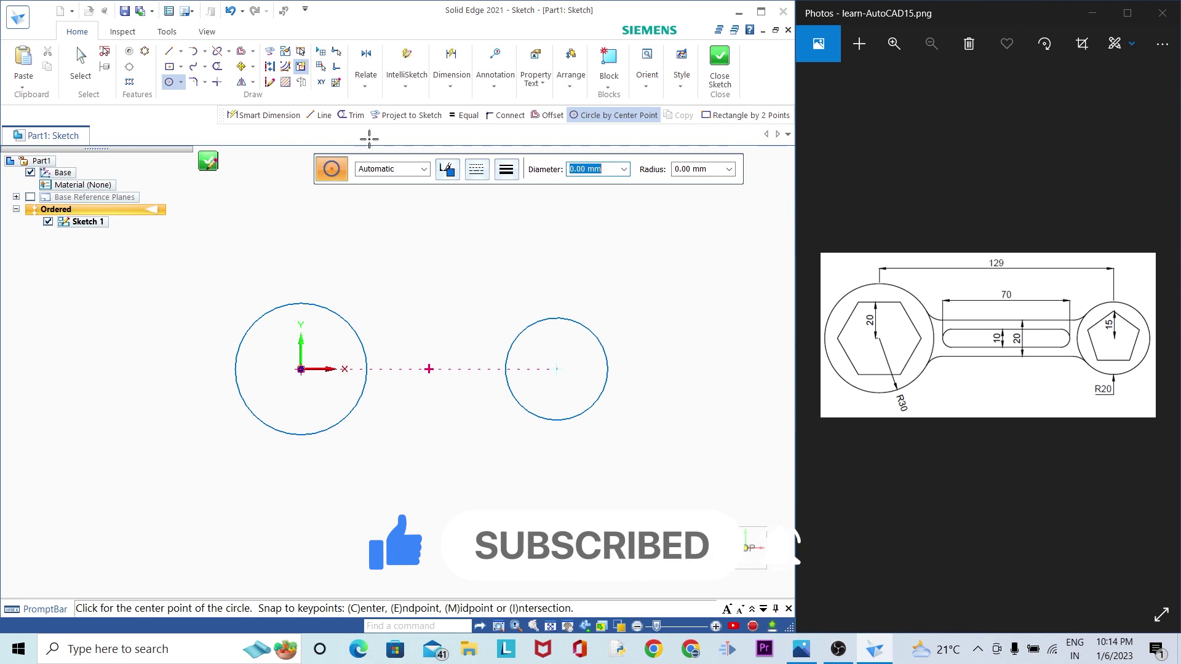
pyautogui.click(451, 76)
pyautogui.click(455, 116)
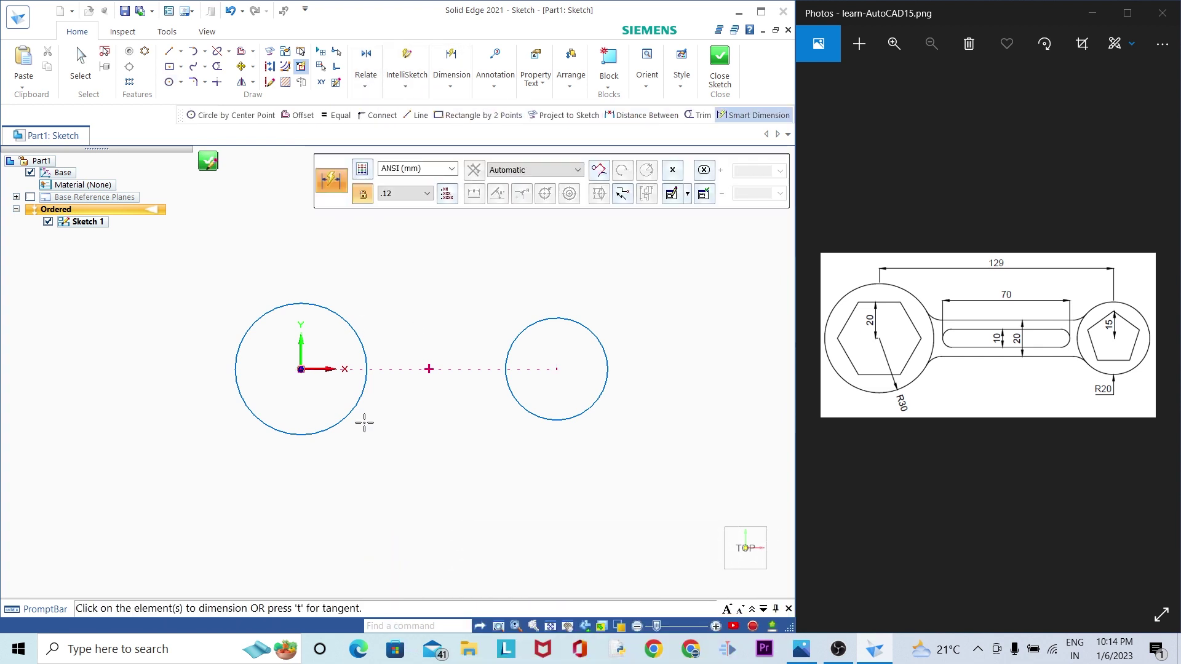
# Step: Dimension the left circle to Ø60 and the right circle to Ø40
pyautogui.click(330, 432)
pyautogui.click(348, 478)
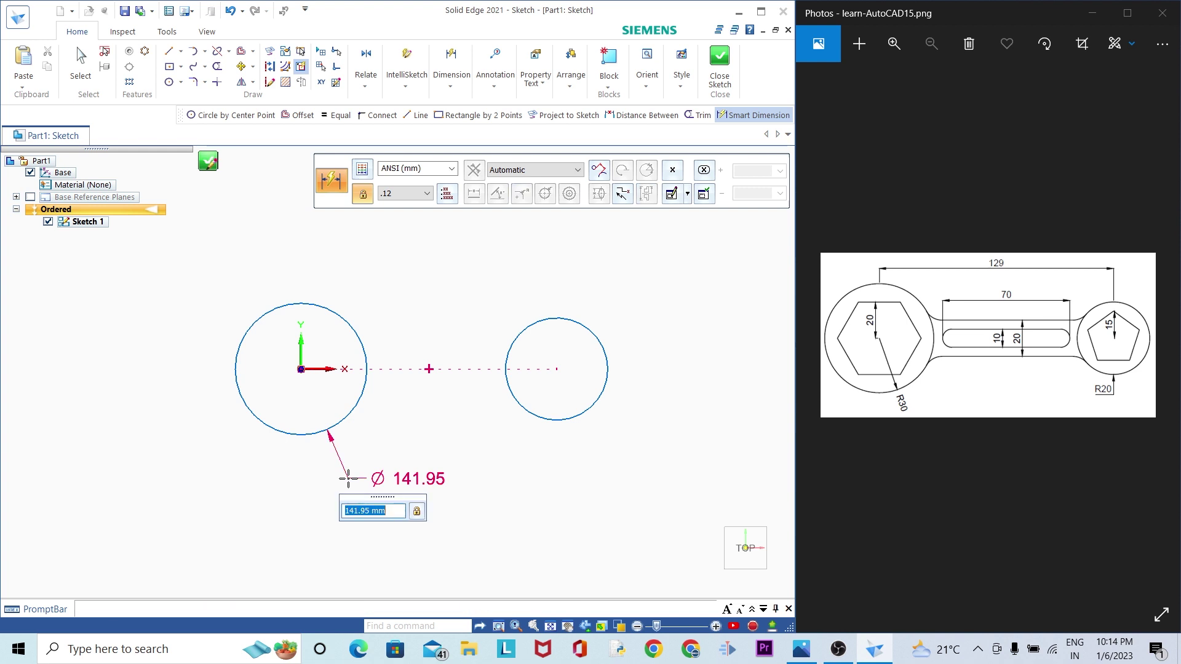
pyautogui.press('Return')
pyautogui.scroll(3, 354, 388)
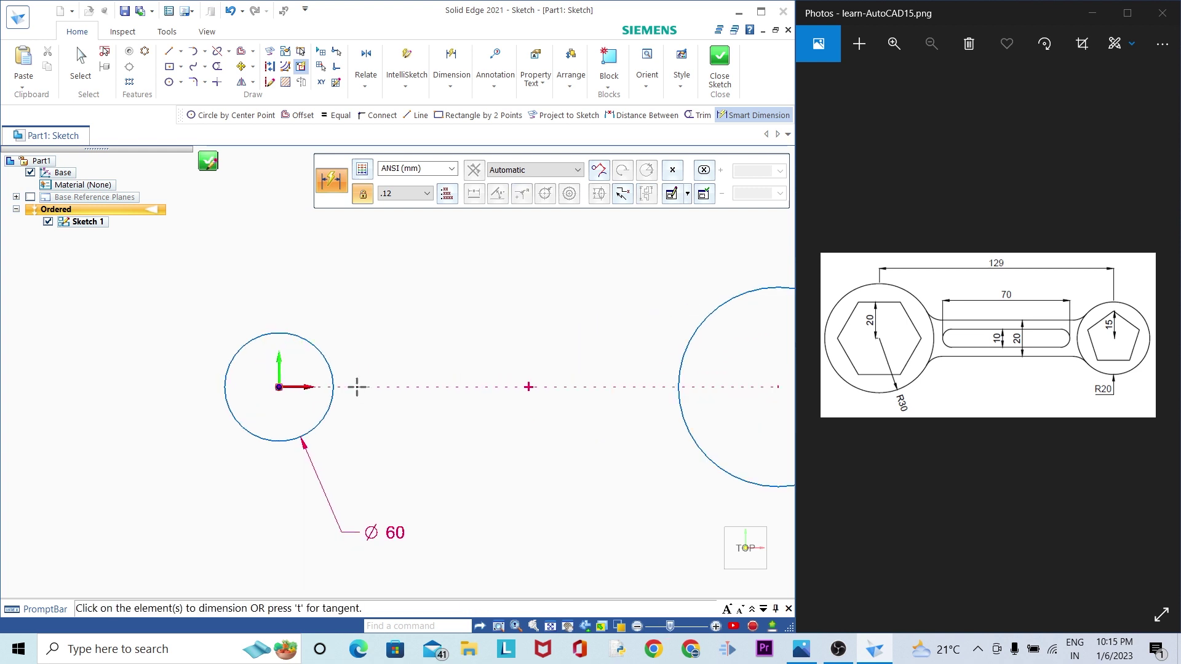
pyautogui.scroll(-2, 354, 388)
pyautogui.click(615, 447)
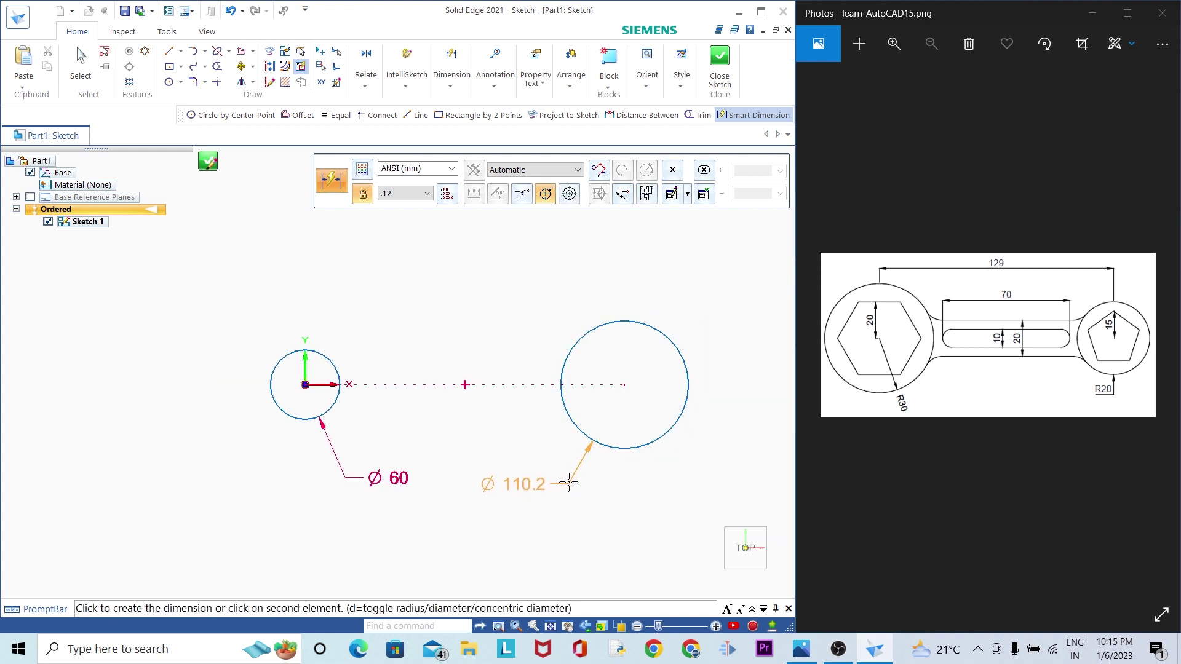
pyautogui.click(569, 479)
pyautogui.press('Return')
pyautogui.scroll(1, 321, 385)
pyautogui.scroll(-1, 321, 384)
# Step: Set the distance between the two circle centres to 129
pyautogui.click(450, 79)
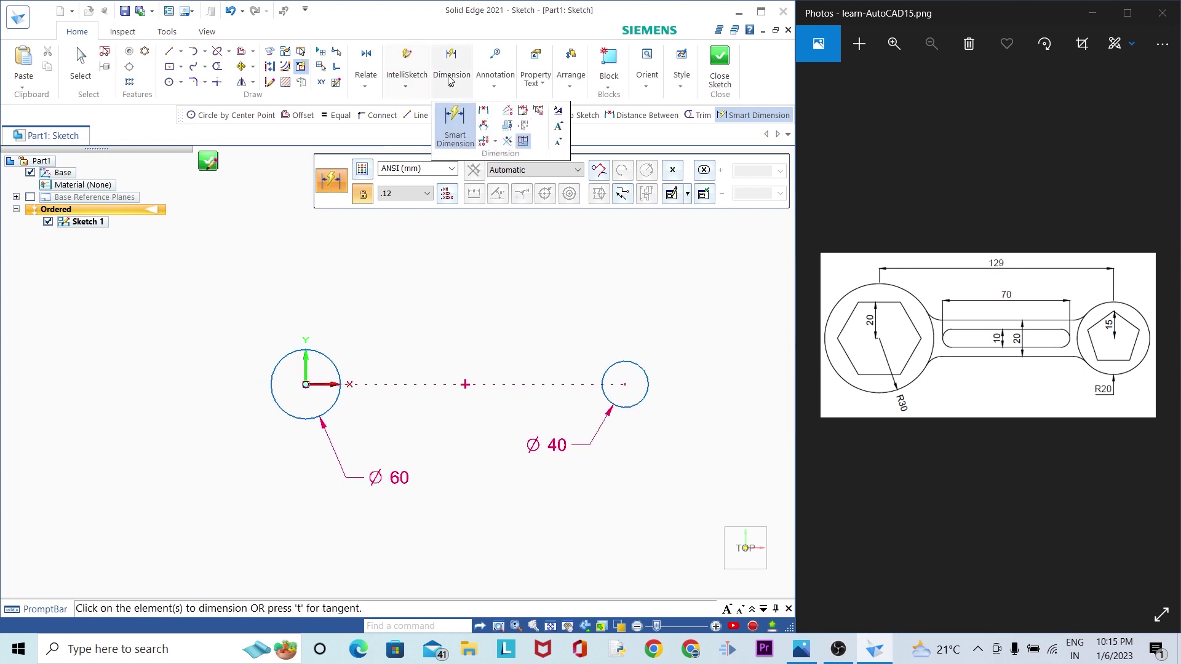
pyautogui.click(455, 126)
pyautogui.click(332, 360)
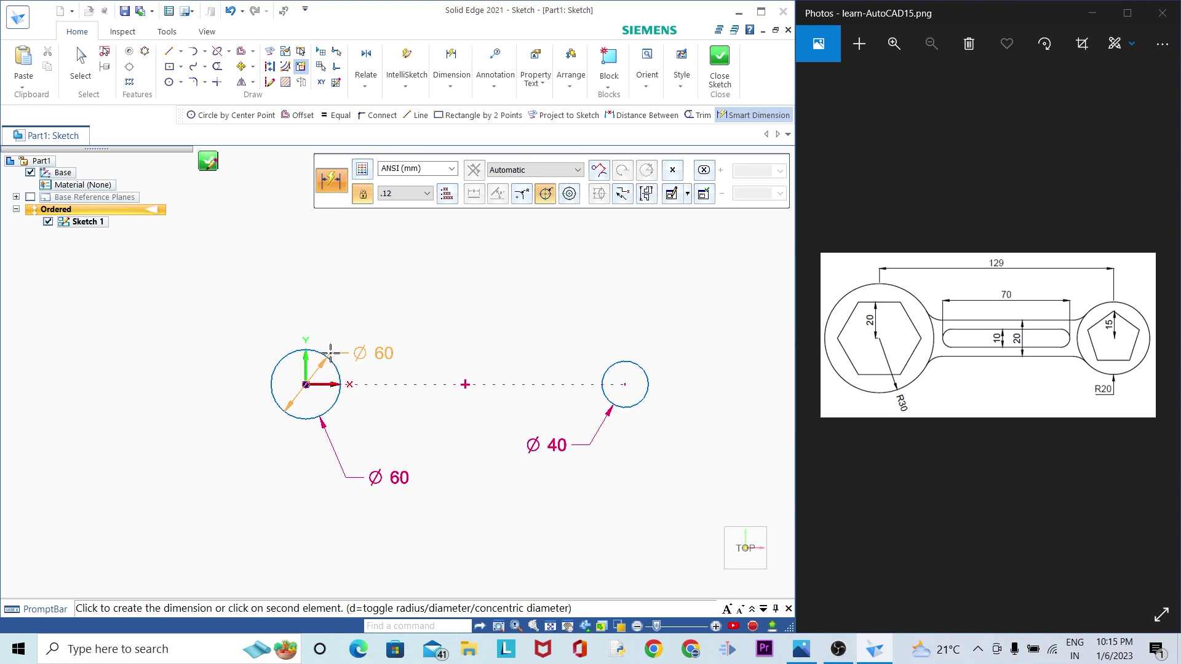
pyautogui.click(621, 361)
pyautogui.click(491, 285)
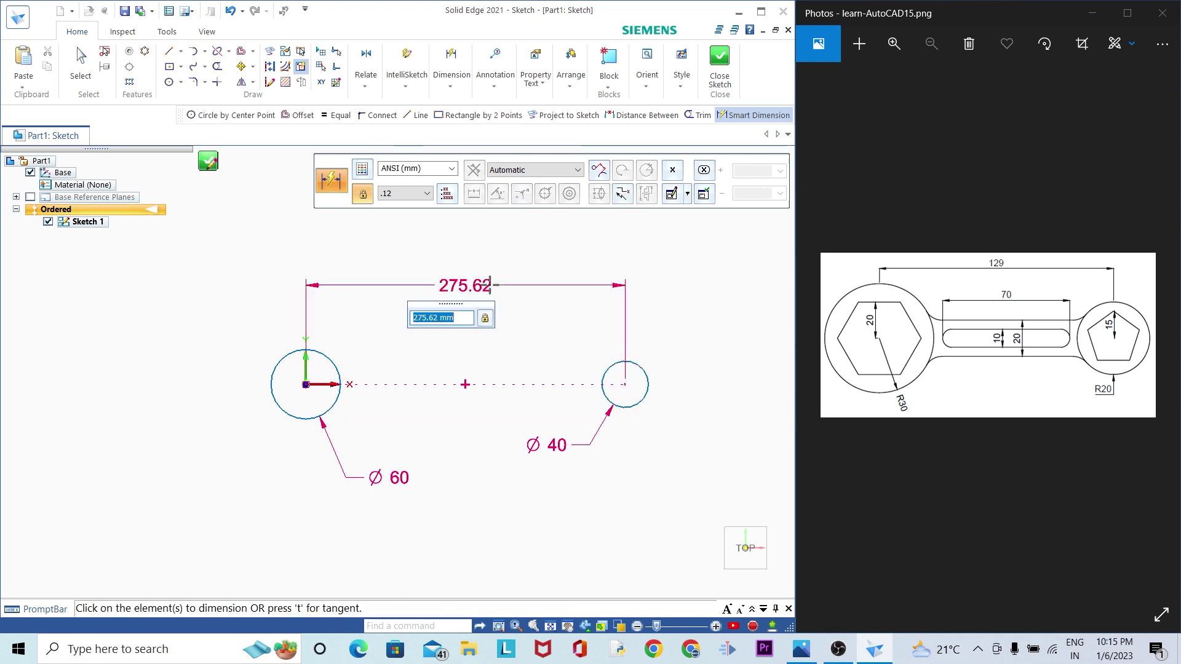
pyautogui.press('Return')
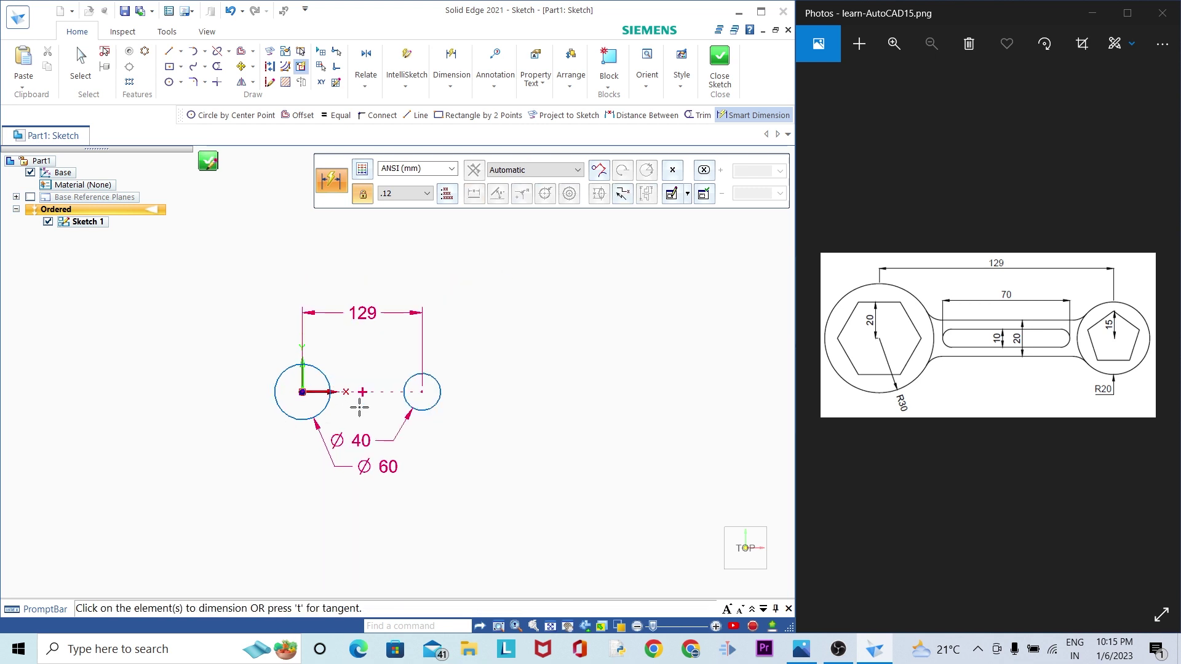
pyautogui.scroll(2, 356, 401)
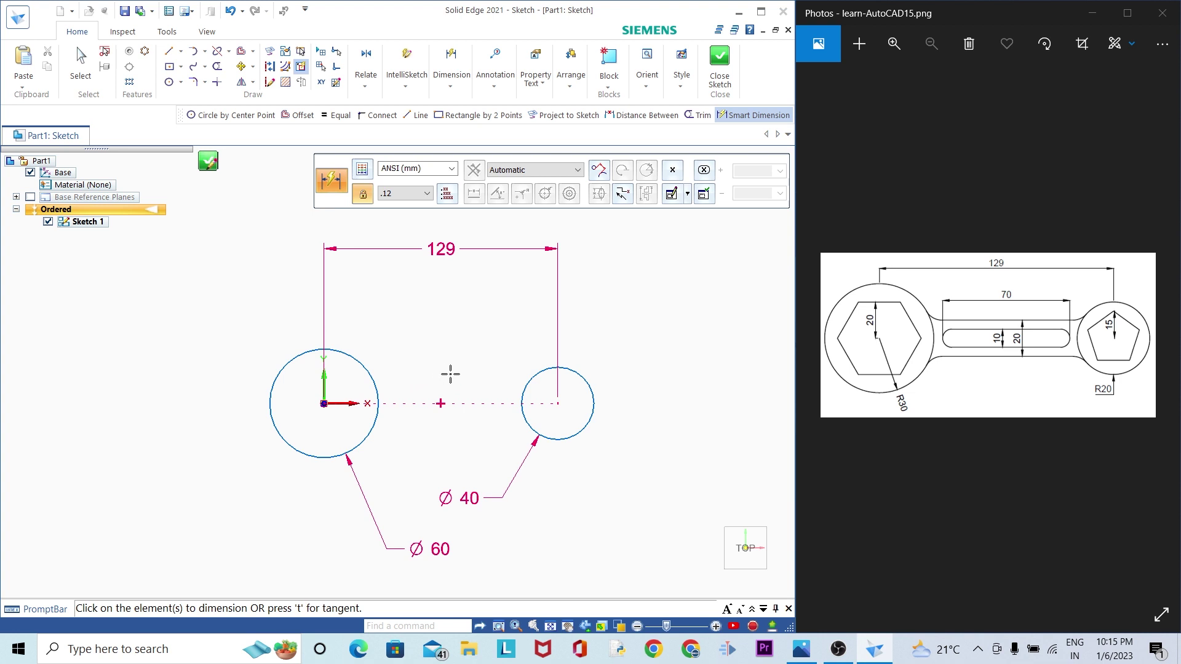
pyautogui.scroll(1, 403, 393)
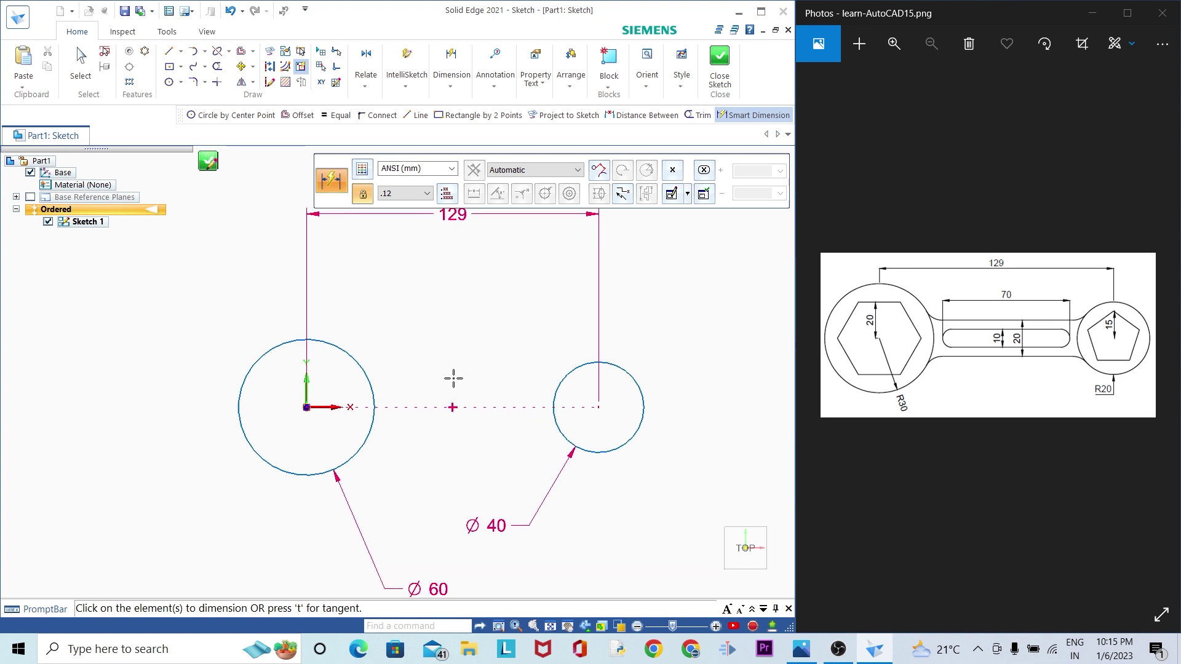
pyautogui.scroll(-1, 453, 378)
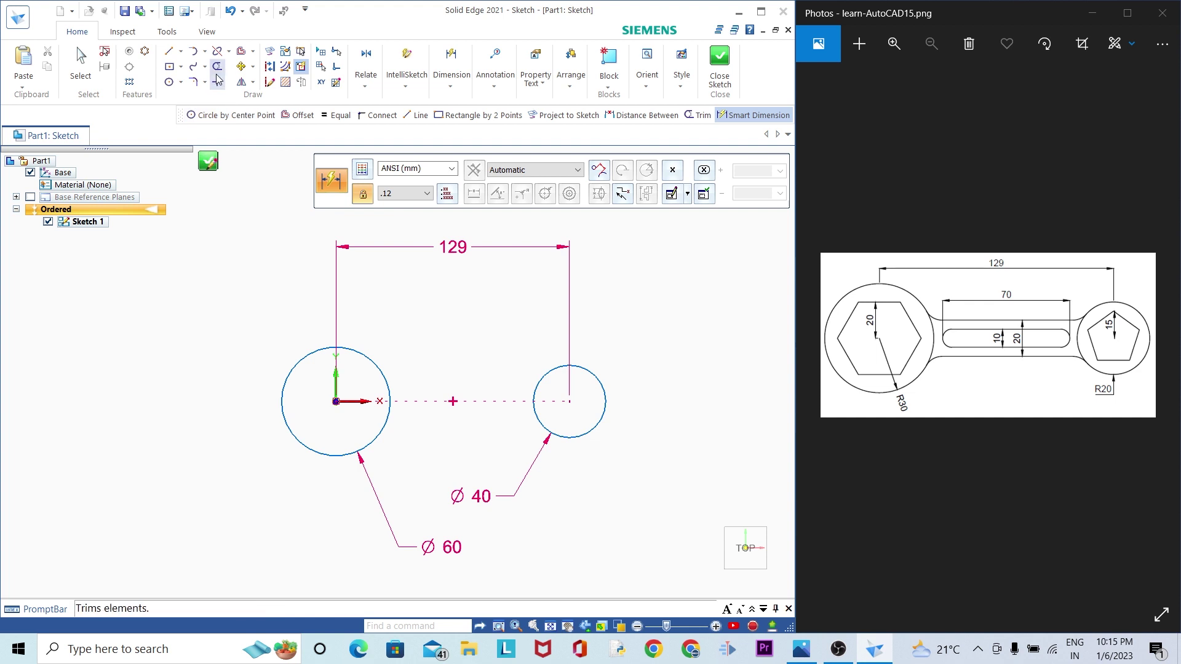
# Step: Draw an upright 20 mm hexagon centred in the Ø60 circle
pyautogui.click(180, 82)
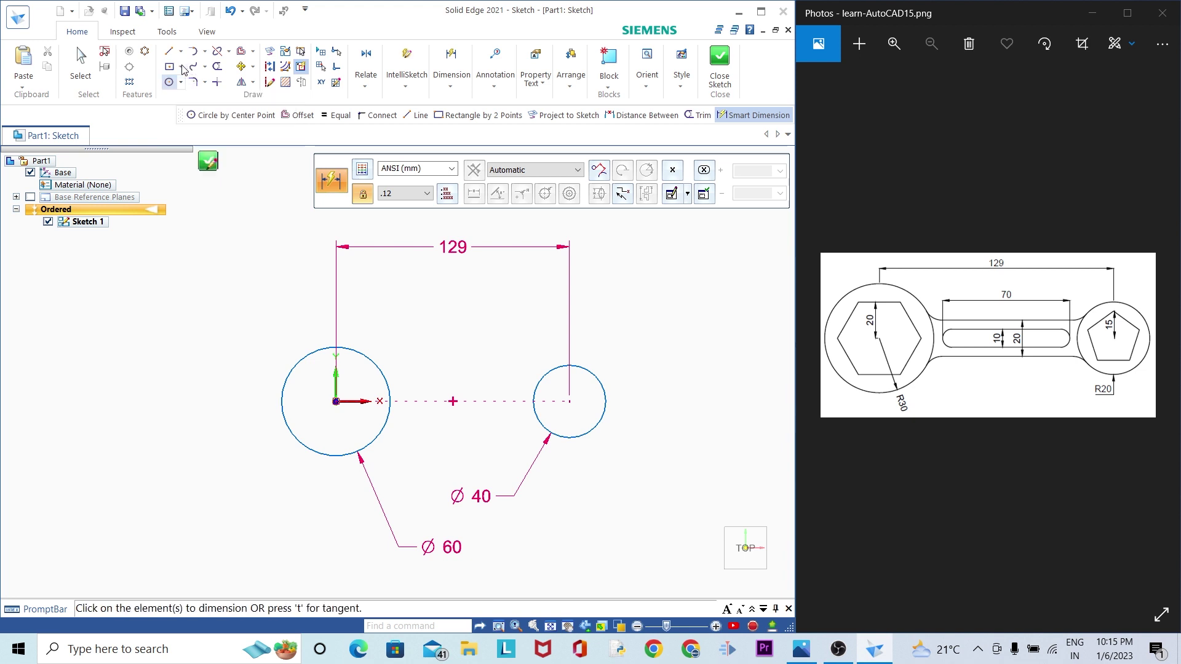
pyautogui.click(181, 66)
pyautogui.click(215, 130)
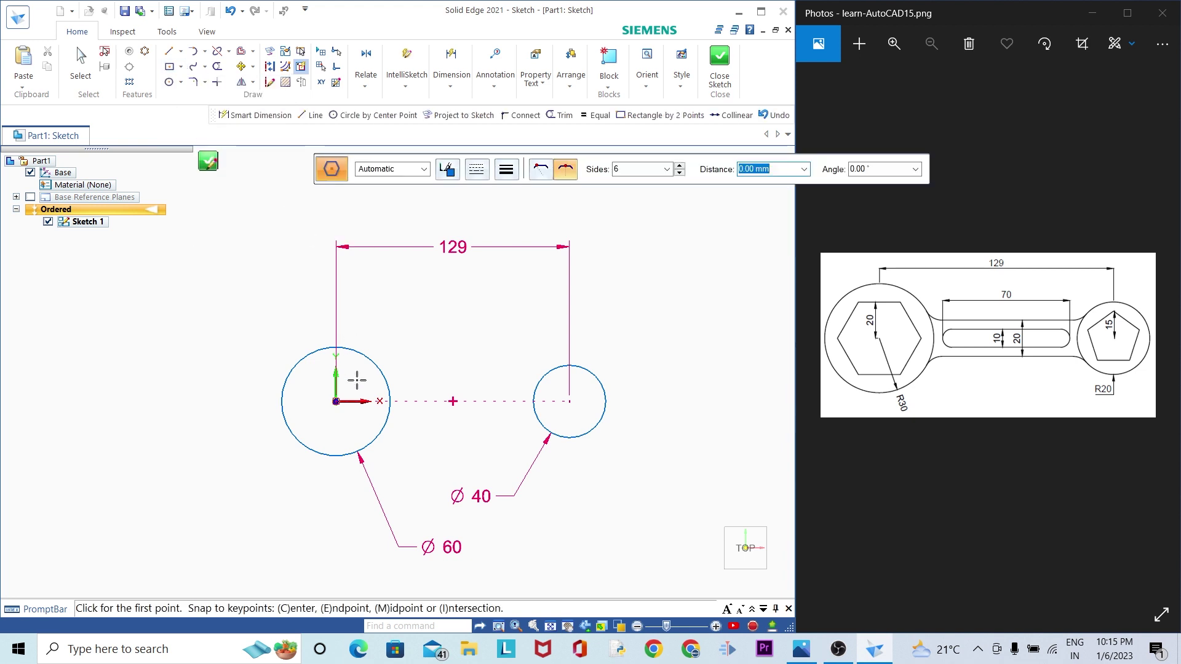
pyautogui.scroll(-2, 357, 381)
pyautogui.scroll(3, 346, 401)
pyautogui.scroll(1, 347, 403)
pyautogui.click(349, 403)
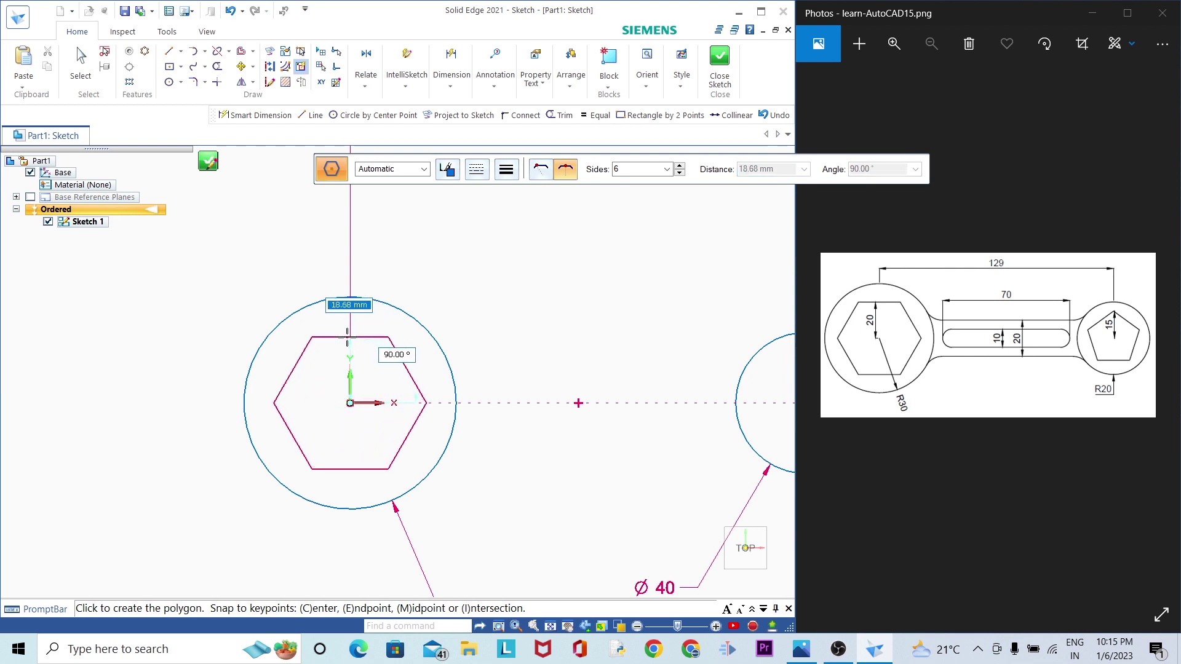
pyautogui.write('20')
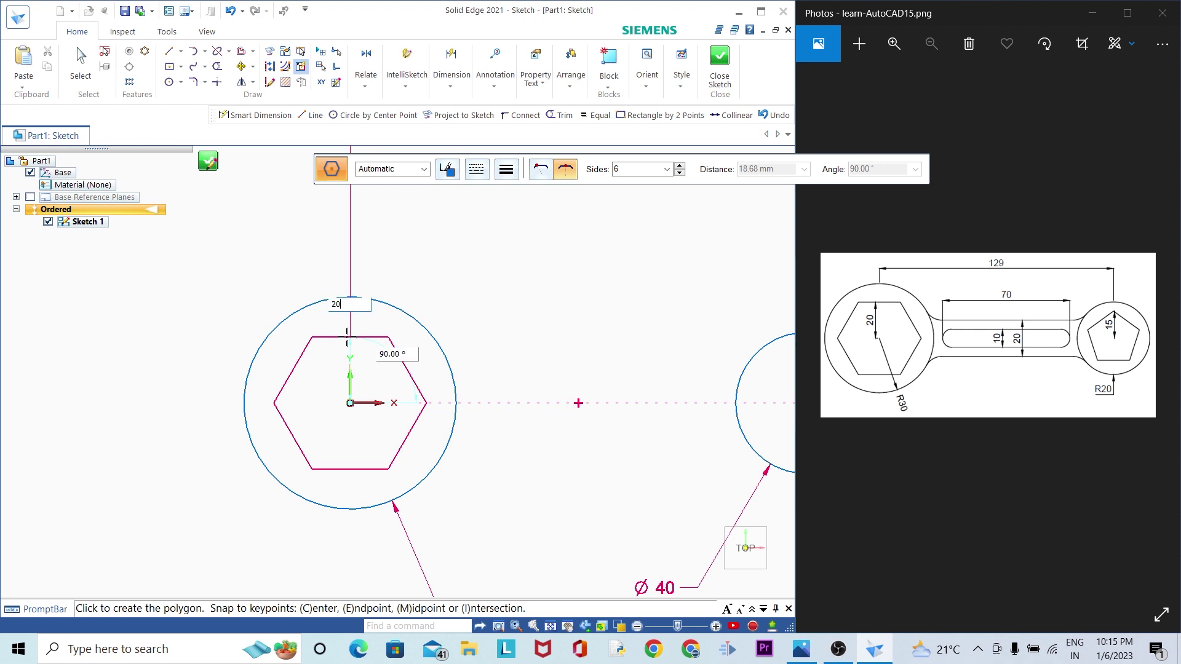
pyautogui.press('Tab')
pyautogui.scroll(-3, 268, 332)
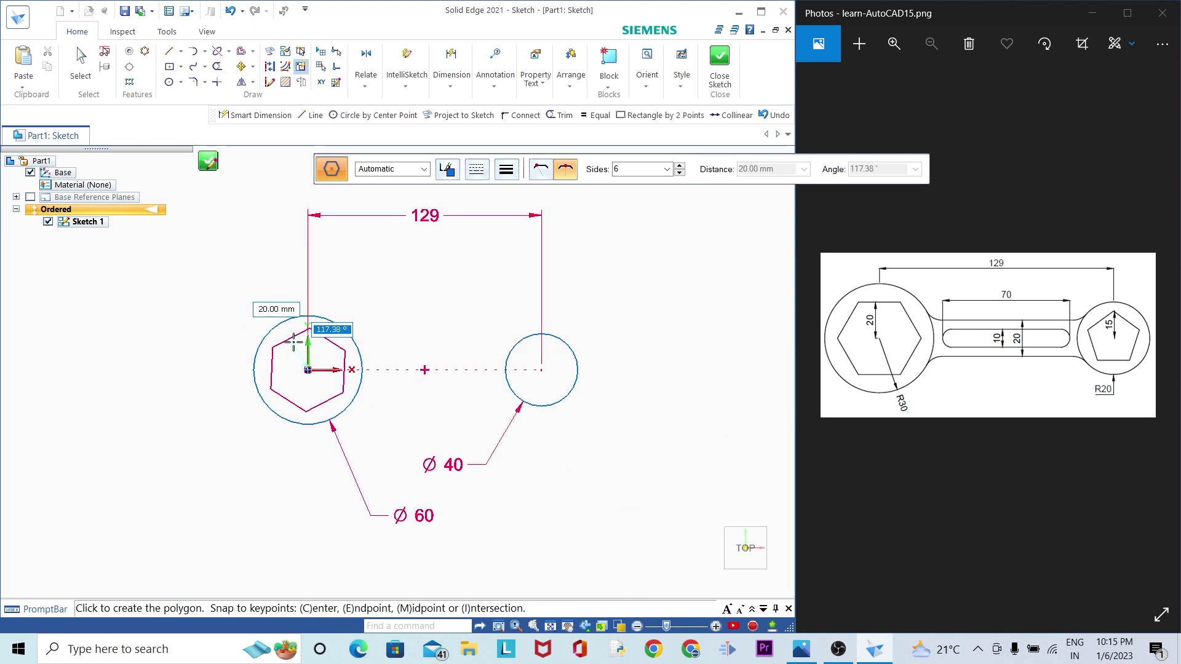
pyautogui.scroll(3, 293, 338)
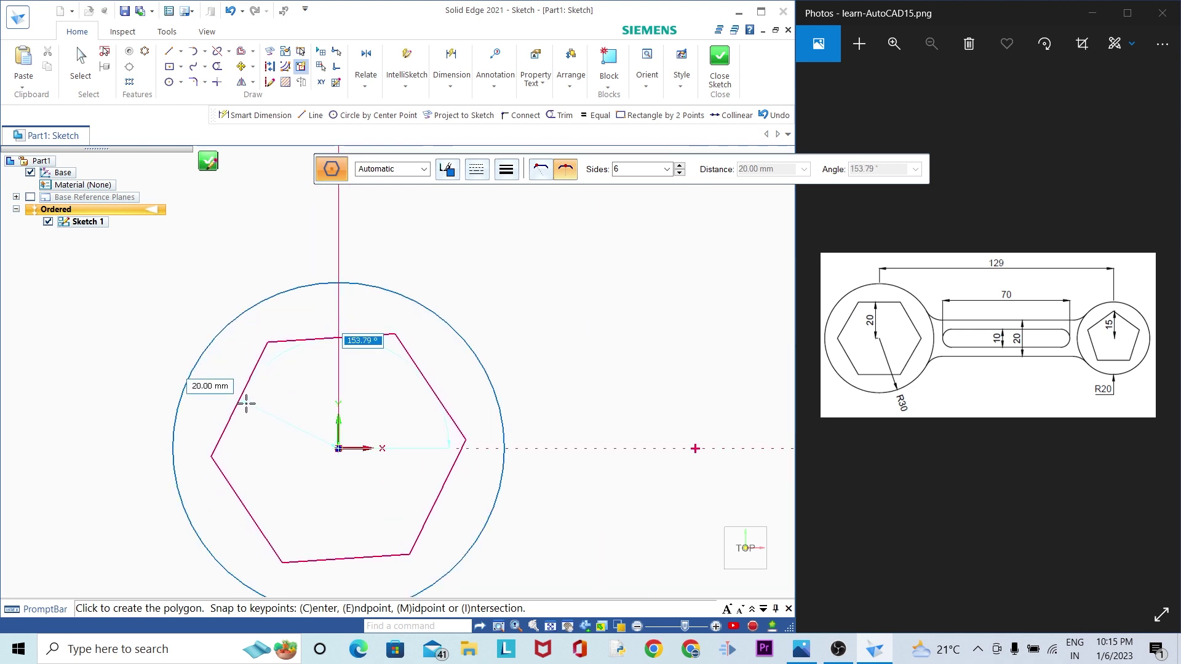
pyautogui.click(340, 342)
# Step: Enter a 15 mm distance for the next polygon
pyautogui.scroll(-3, 289, 388)
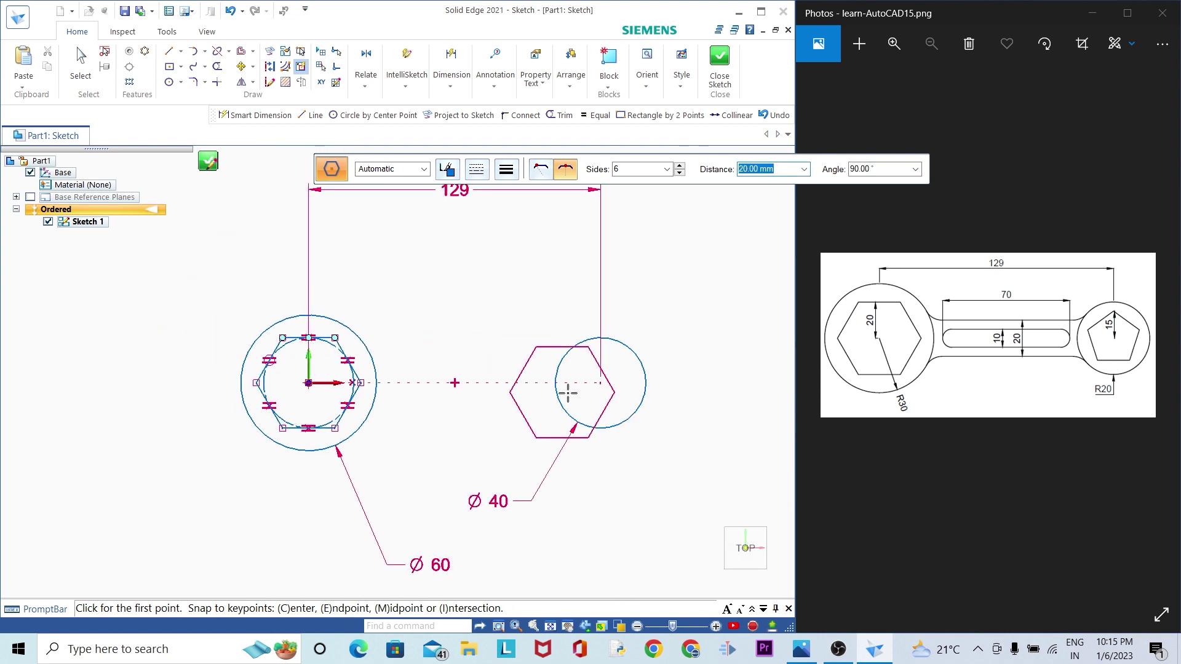
pyautogui.scroll(2, 609, 381)
pyautogui.scroll(1, 636, 376)
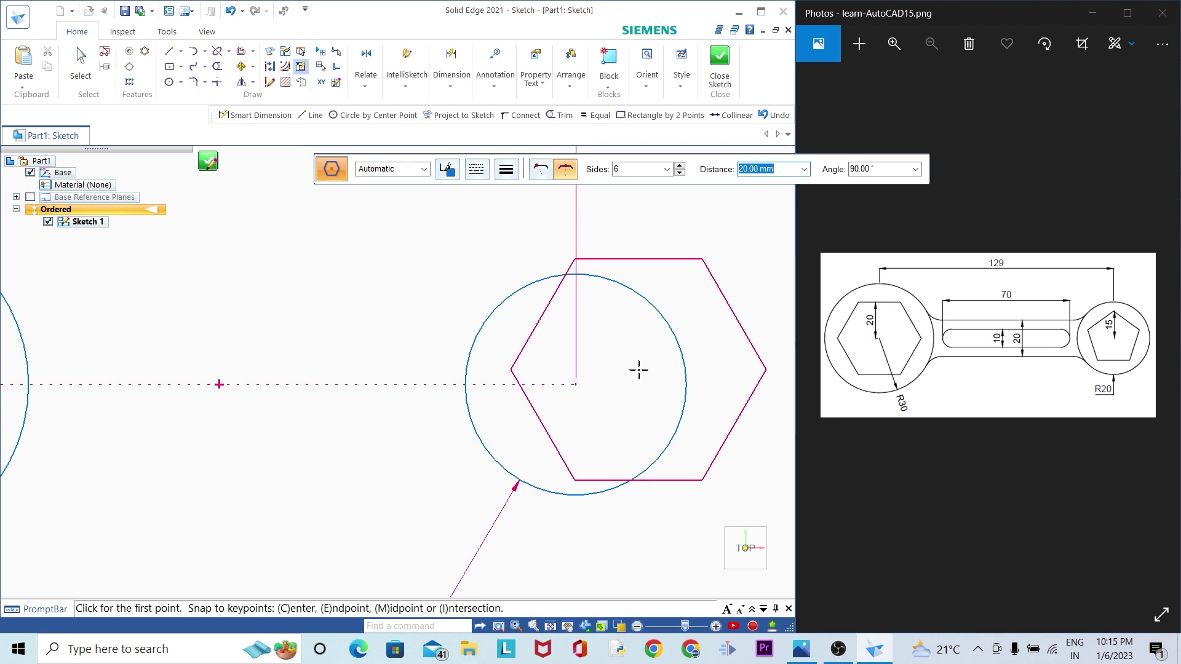
pyautogui.write('15')
pyautogui.press('Tab')
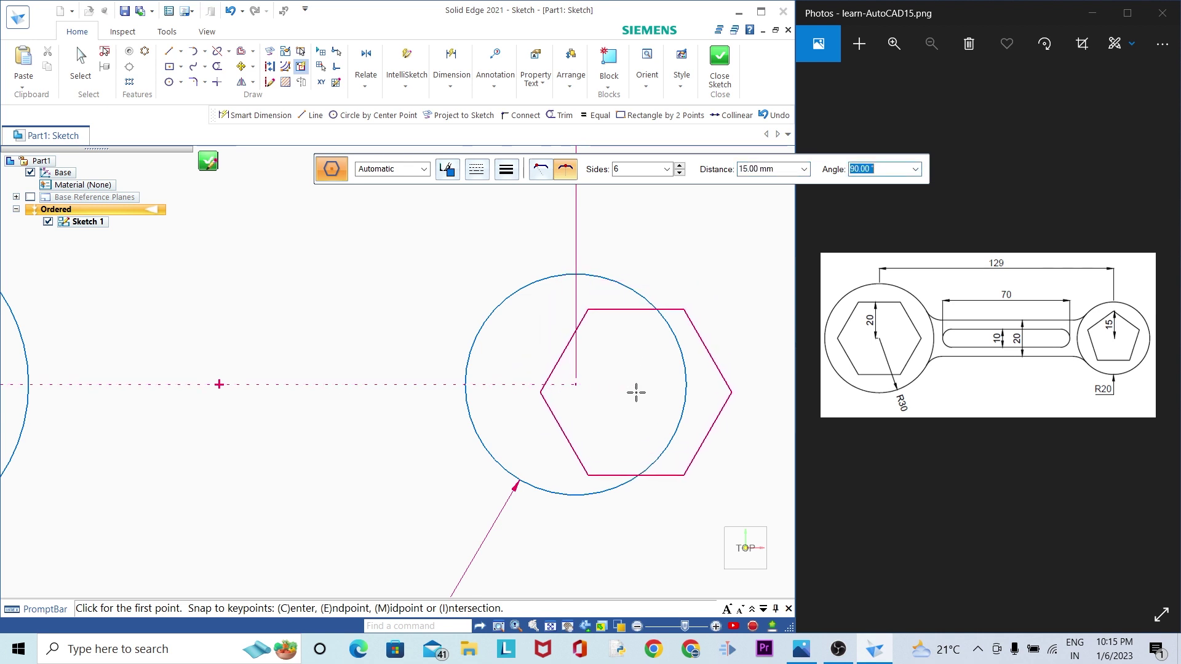
# Step: Place a five-sided pentagon, point upward, centred in the Ø40 circle
pyautogui.click(614, 169)
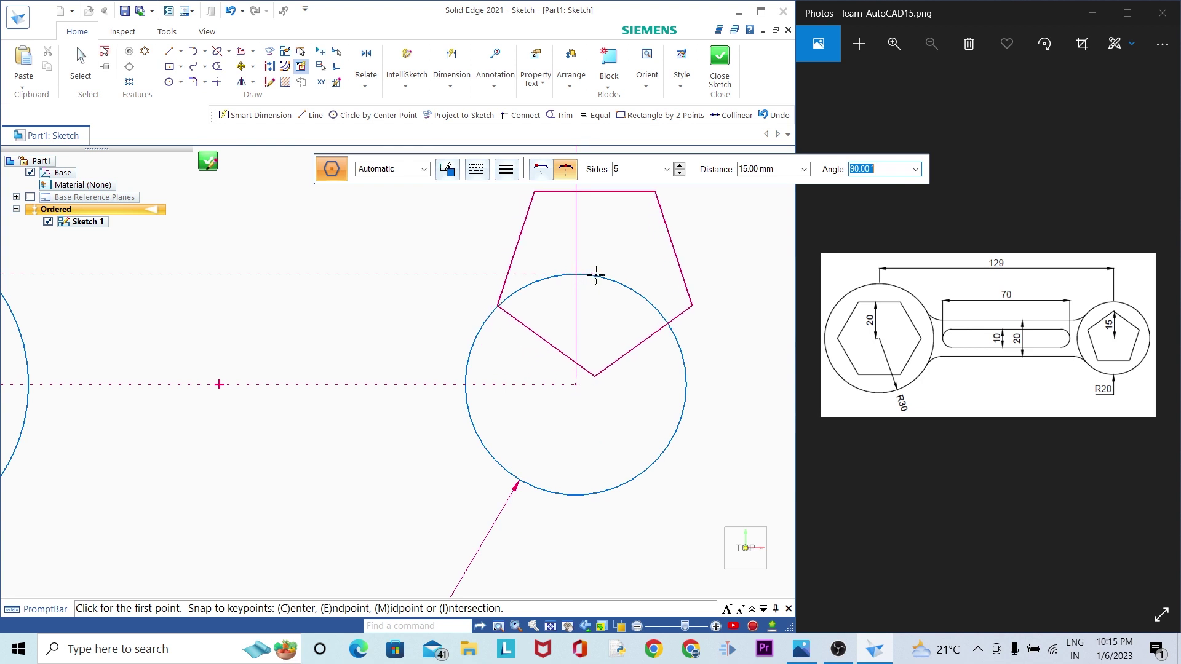
pyautogui.click(575, 384)
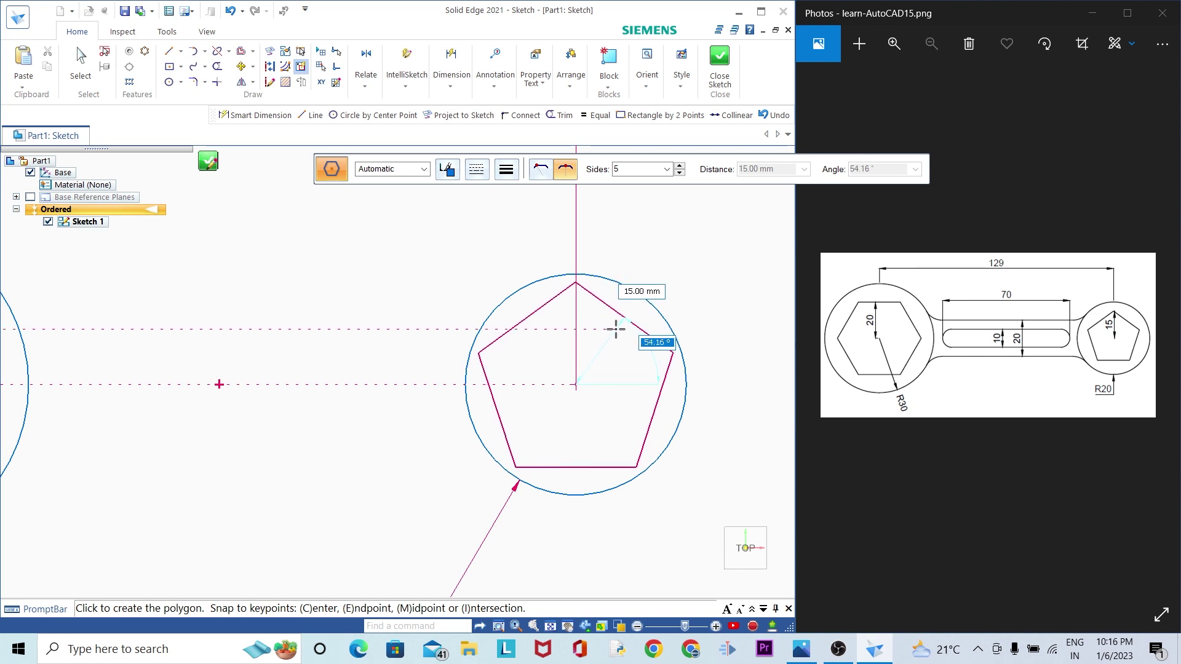
pyautogui.click(615, 330)
pyautogui.scroll(-3, 632, 349)
pyautogui.scroll(2, 676, 313)
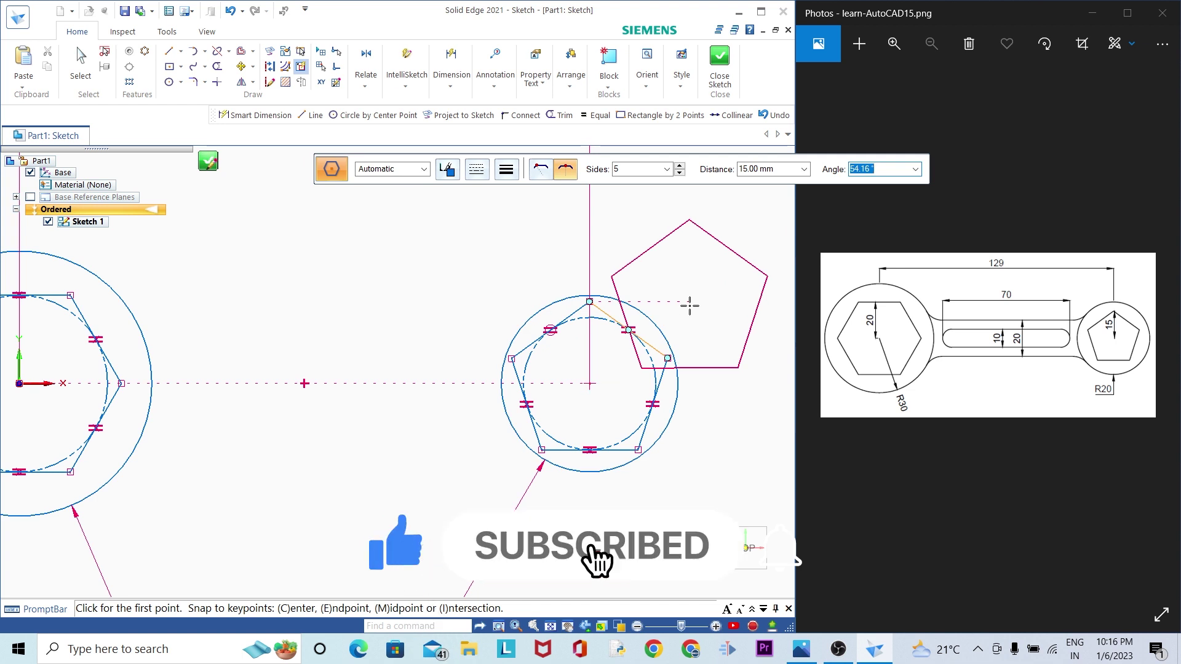
pyautogui.press('Escape')
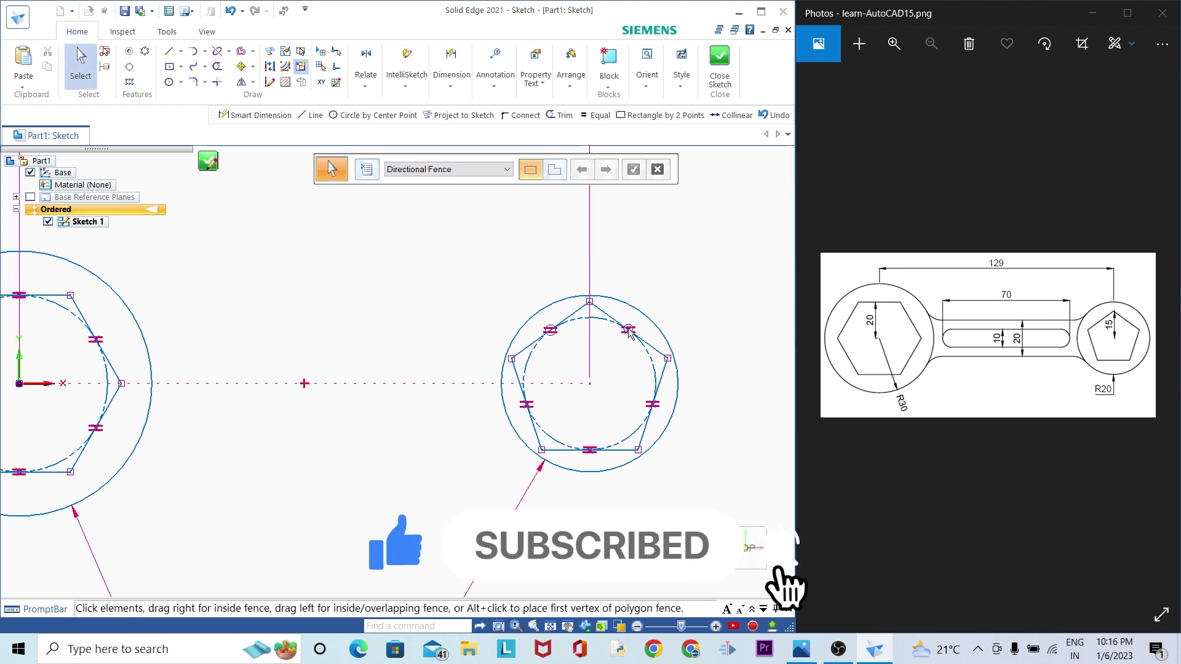
pyautogui.click(651, 346)
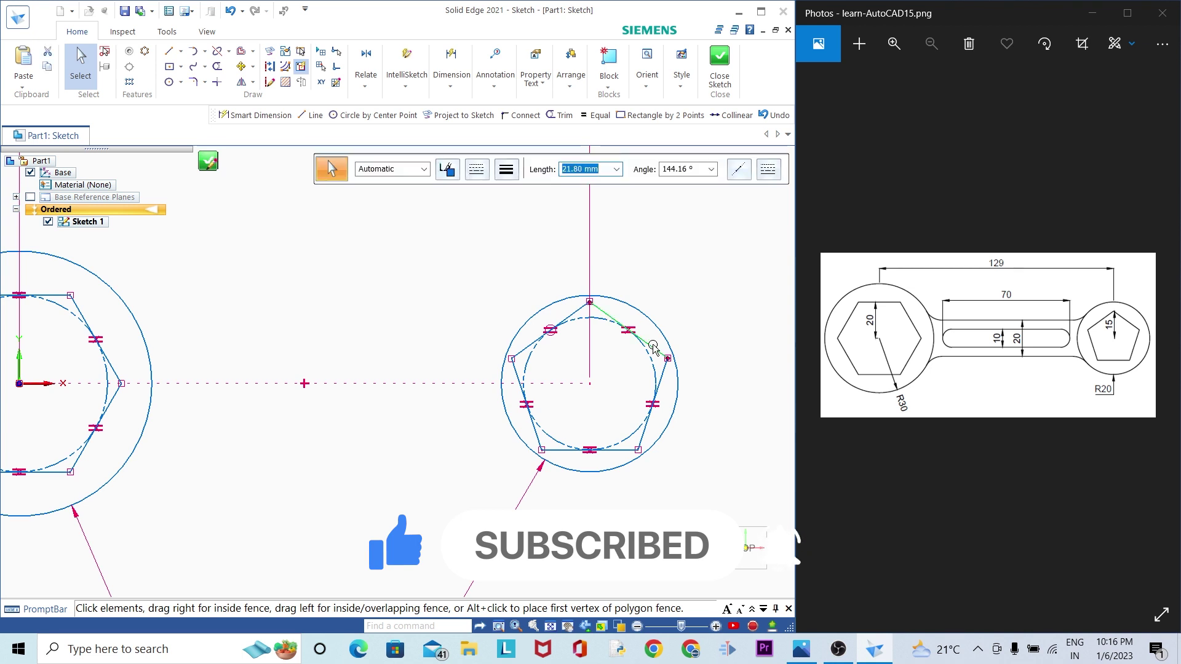
# Step: Dimension the pentagon's dashed construction circle, accepting the initial 30 diameter
pyautogui.click(452, 68)
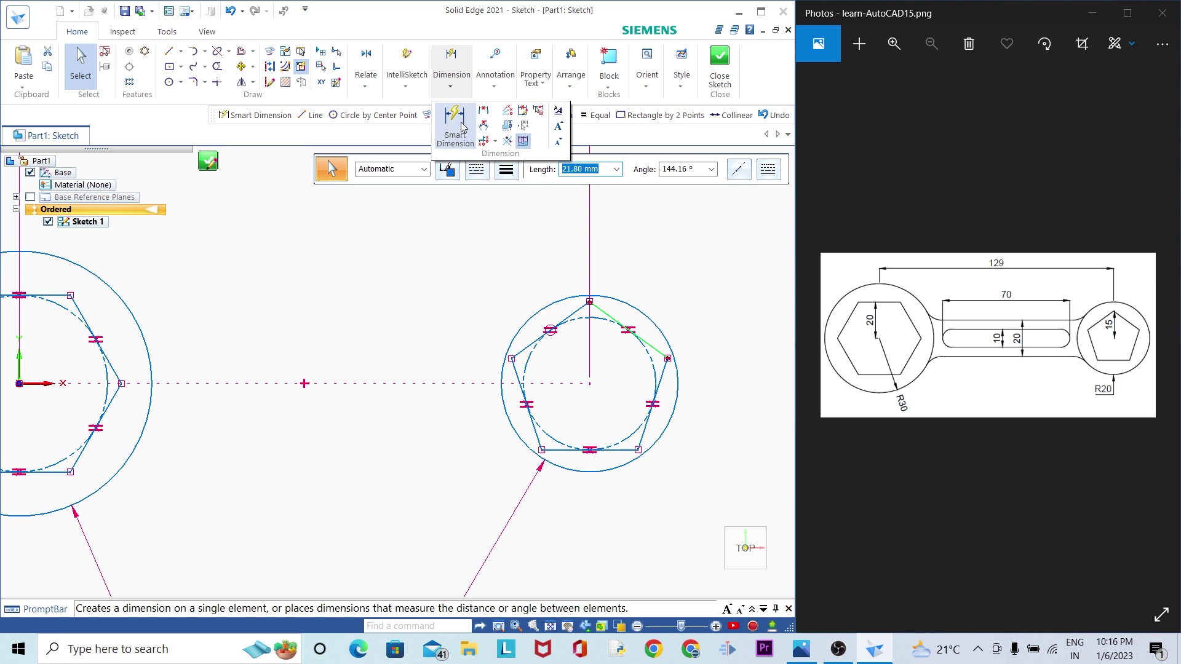
pyautogui.click(455, 120)
pyautogui.scroll(1, 586, 329)
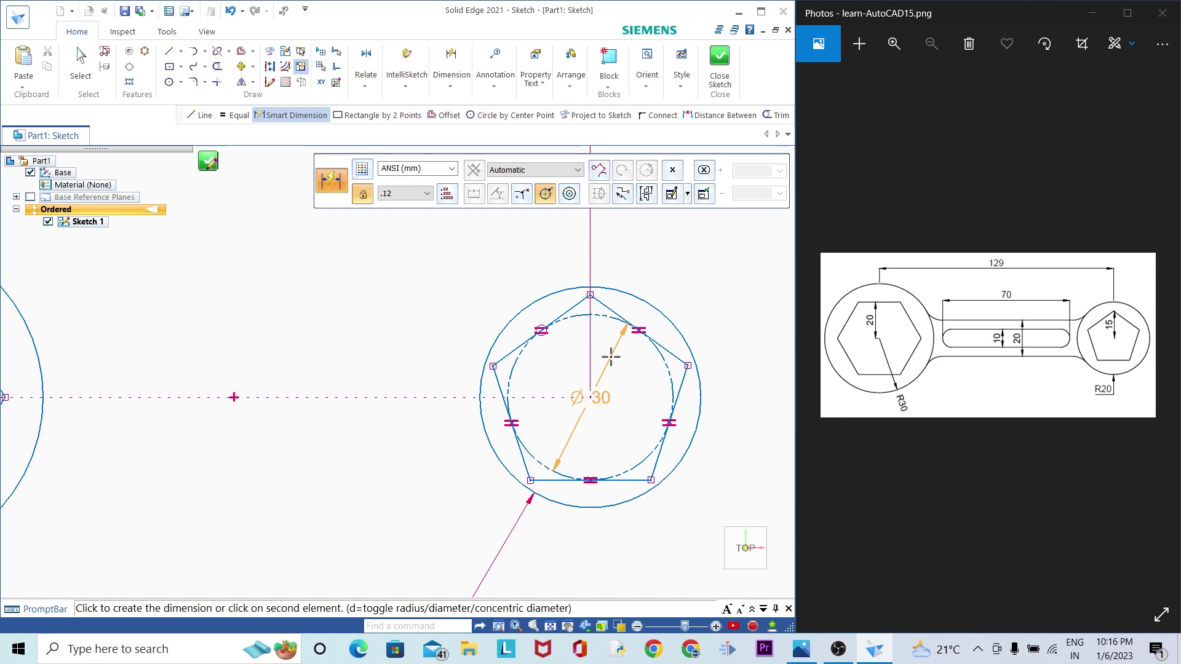
pyautogui.click(610, 356)
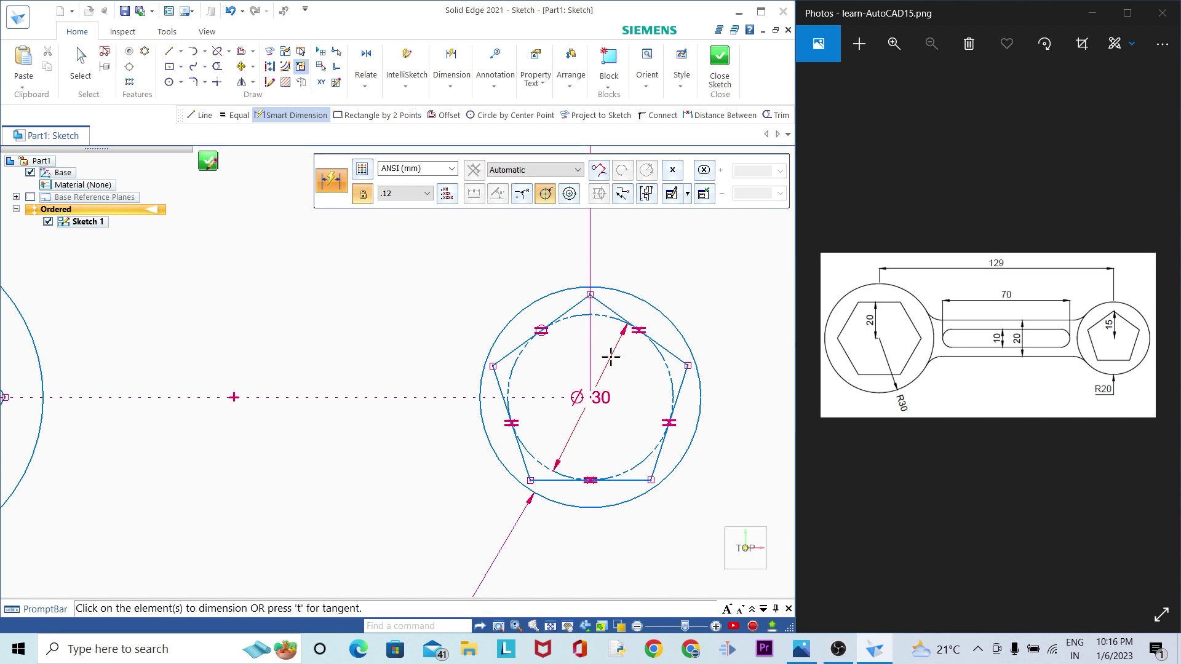
pyautogui.press('Return')
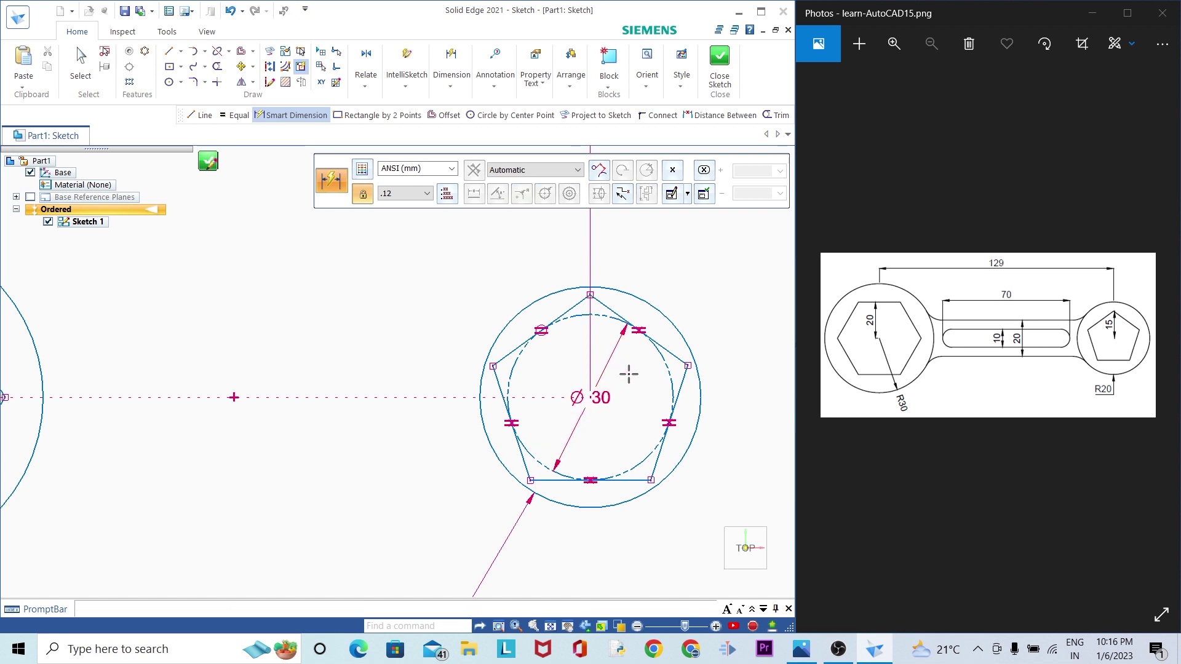
pyautogui.scroll(-1, 627, 370)
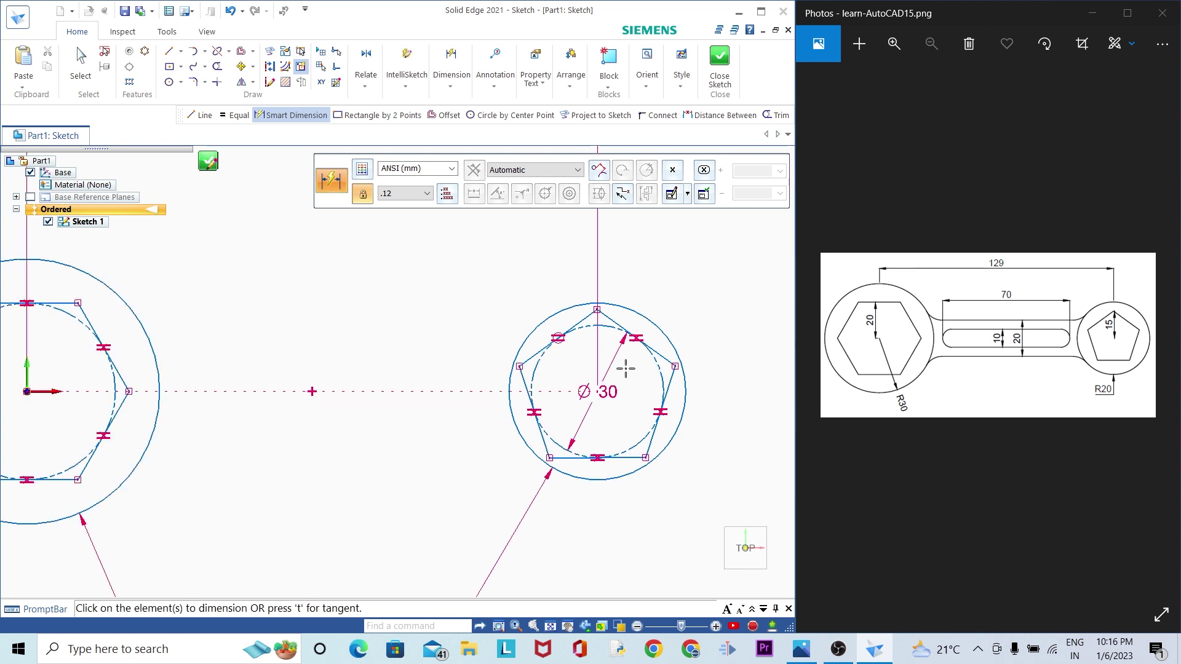
pyautogui.scroll(1, 625, 368)
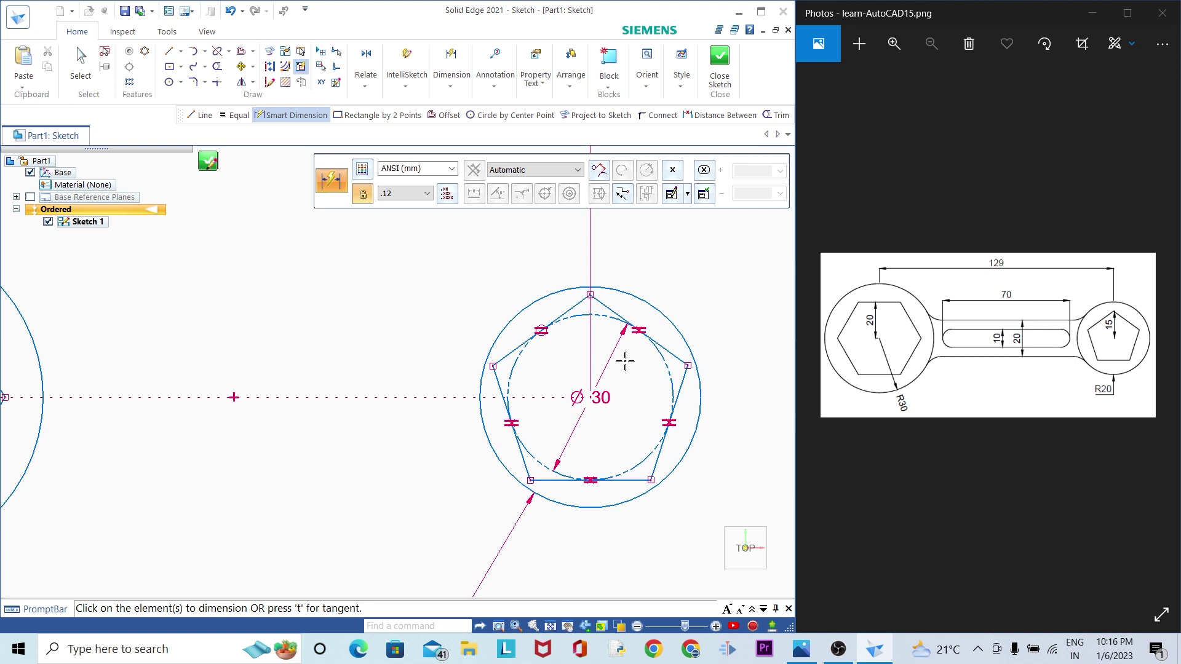
pyautogui.press('Escape')
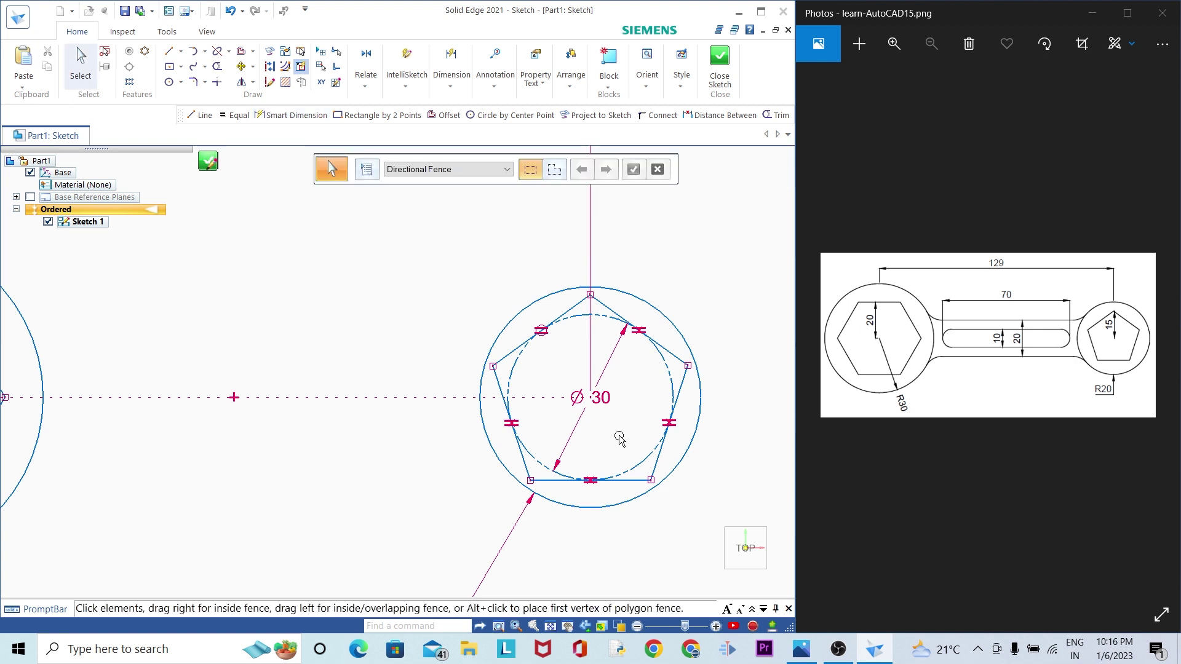
# Step: Change the construction-circle diameter to 20, then to 25
pyautogui.click(602, 401)
pyautogui.write('20')
pyautogui.press('Return')
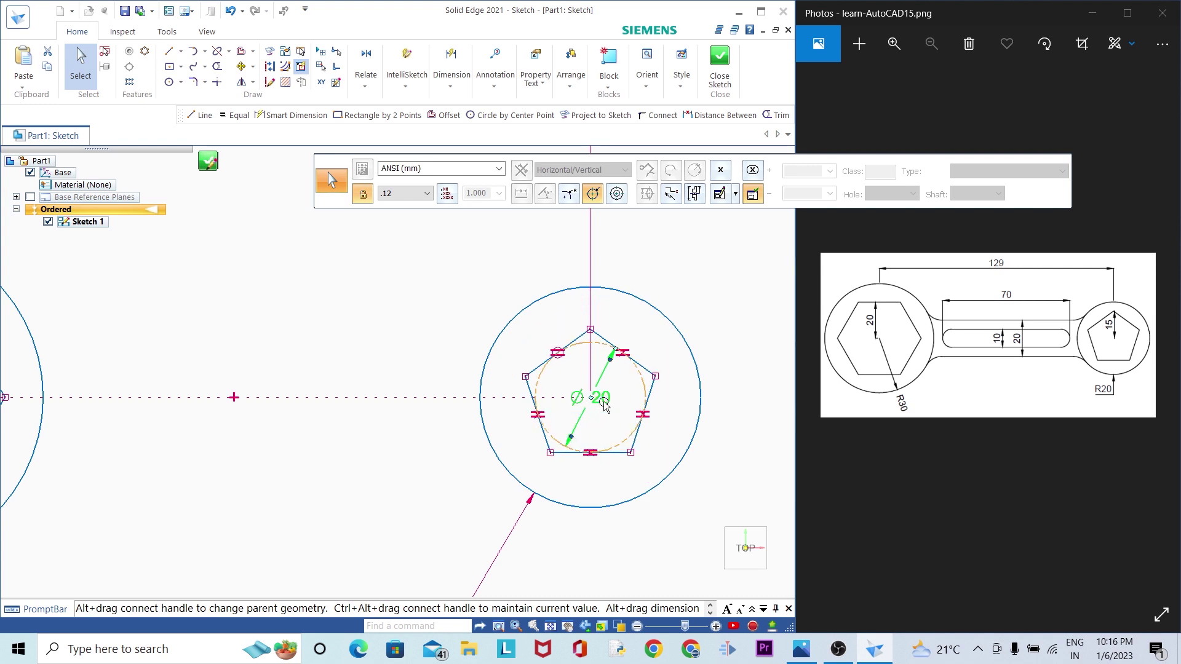
pyautogui.click(605, 404)
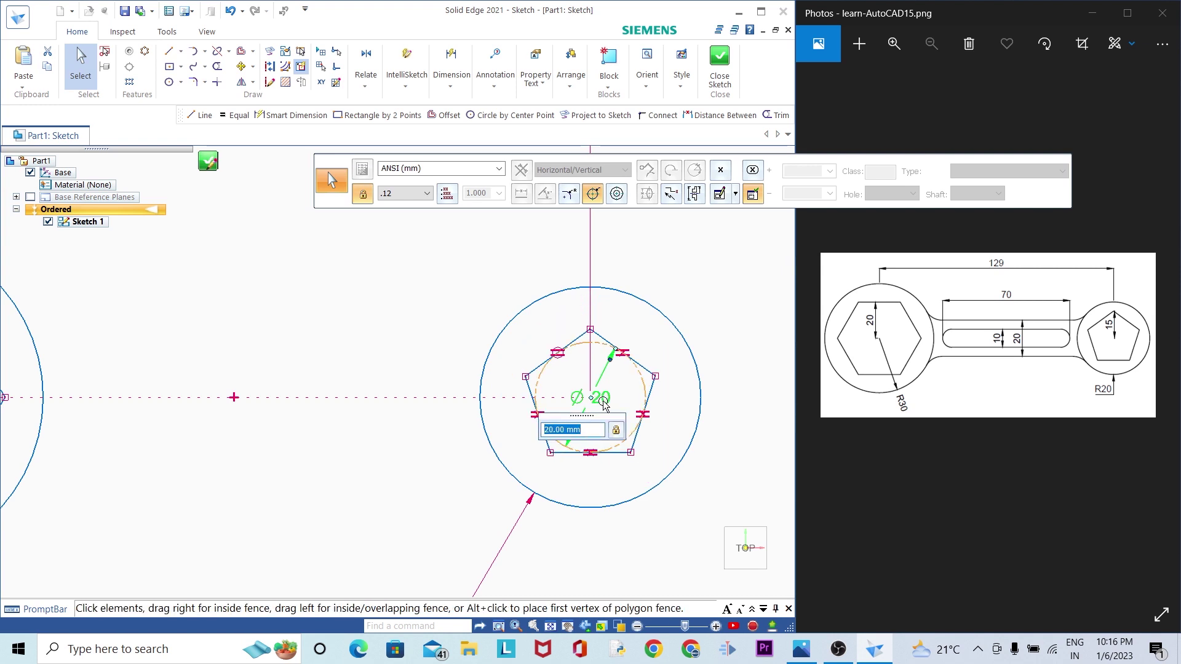
pyautogui.write('2')
pyautogui.write('5')
pyautogui.press('Return')
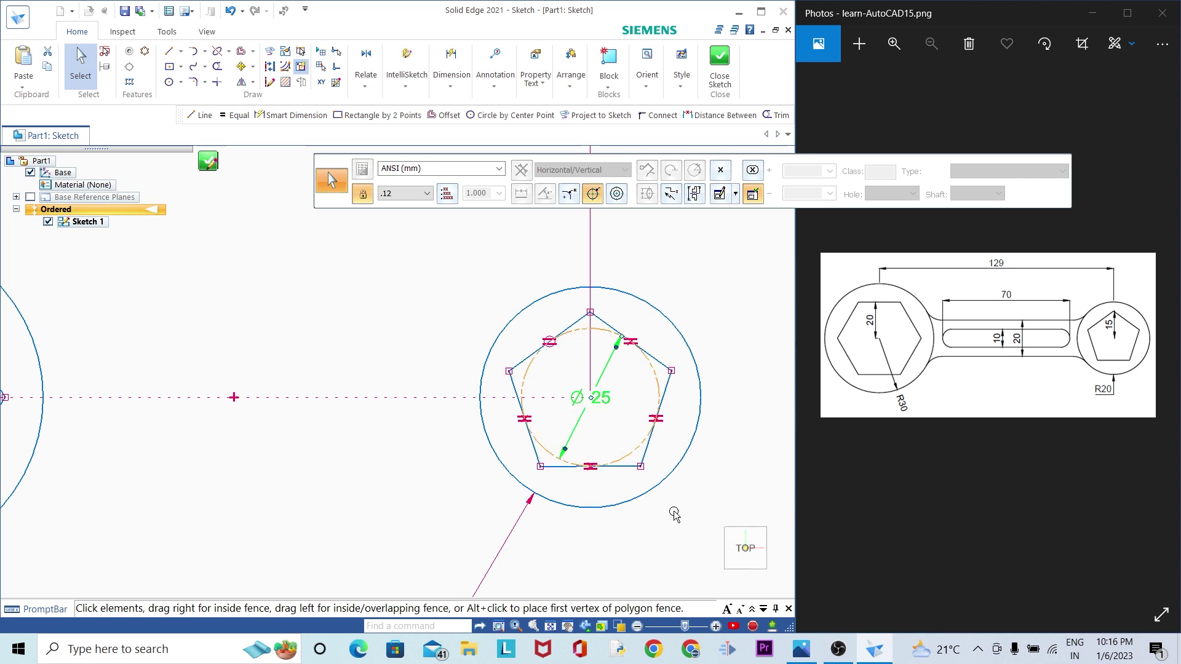
pyautogui.press('Escape')
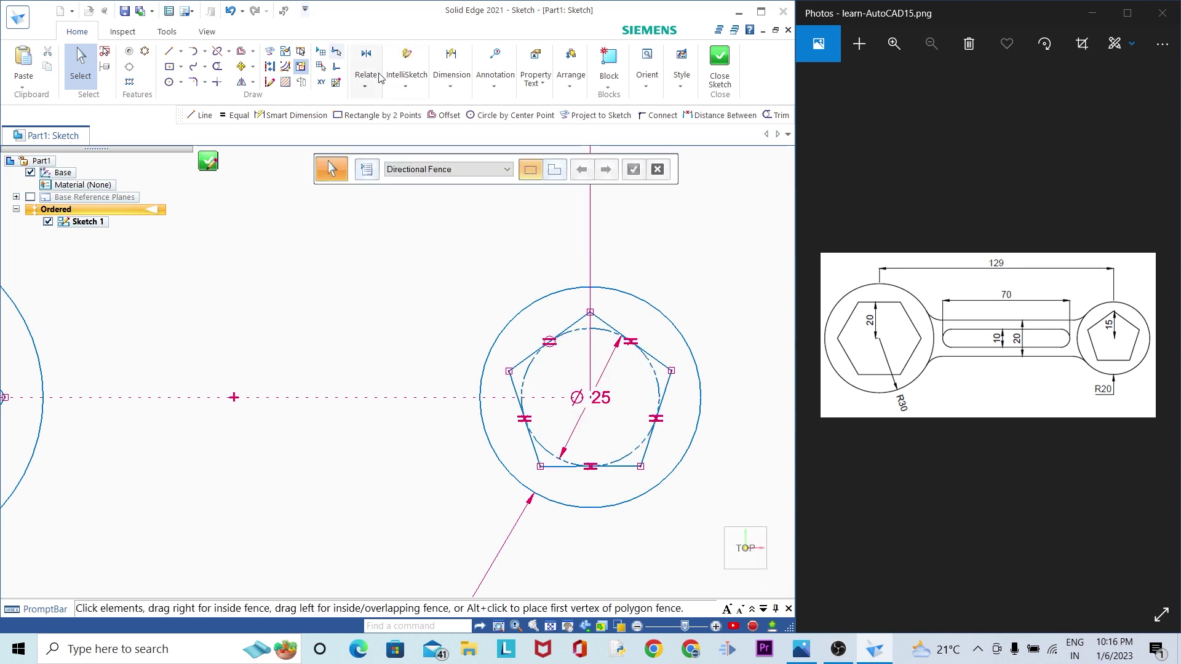
# Step: Add a distance-between dimension from the pentagon's top corner to the horizontal centreline
pyautogui.click(451, 71)
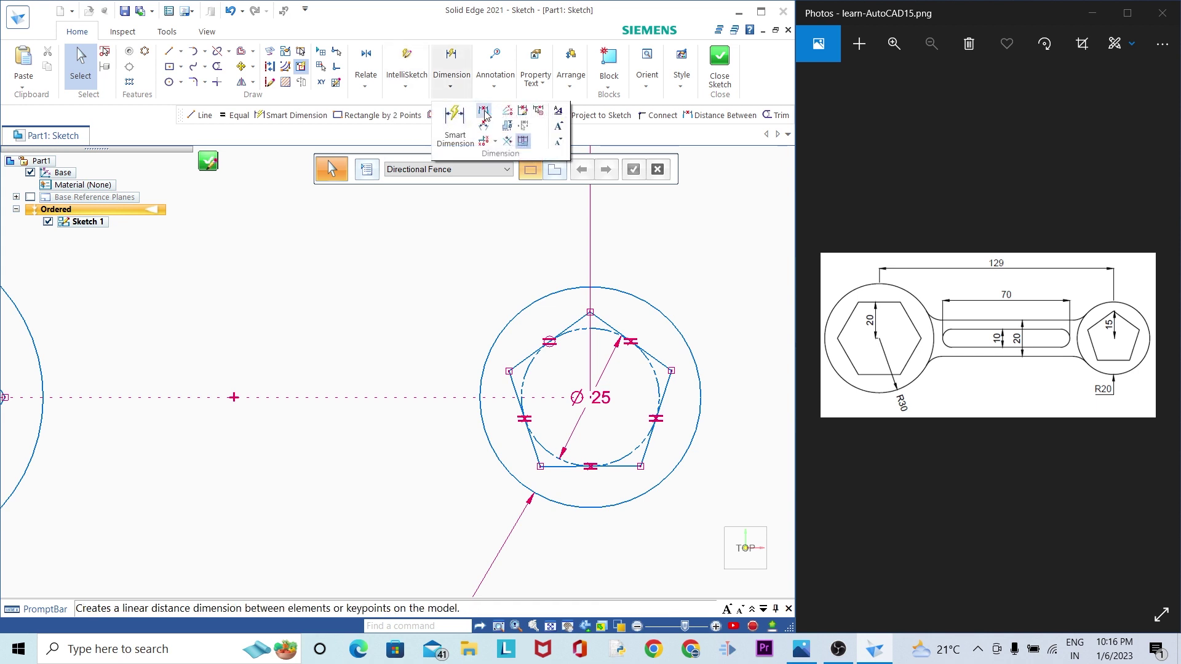
pyautogui.click(484, 112)
pyautogui.click(599, 313)
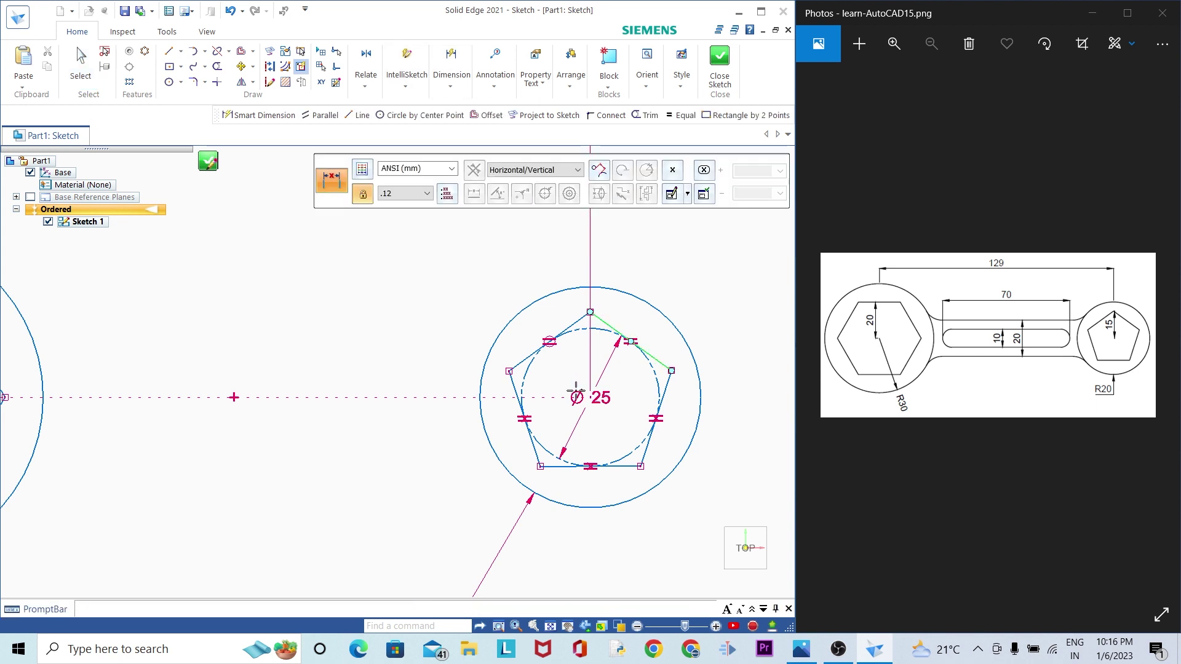
pyautogui.scroll(-2, 474, 390)
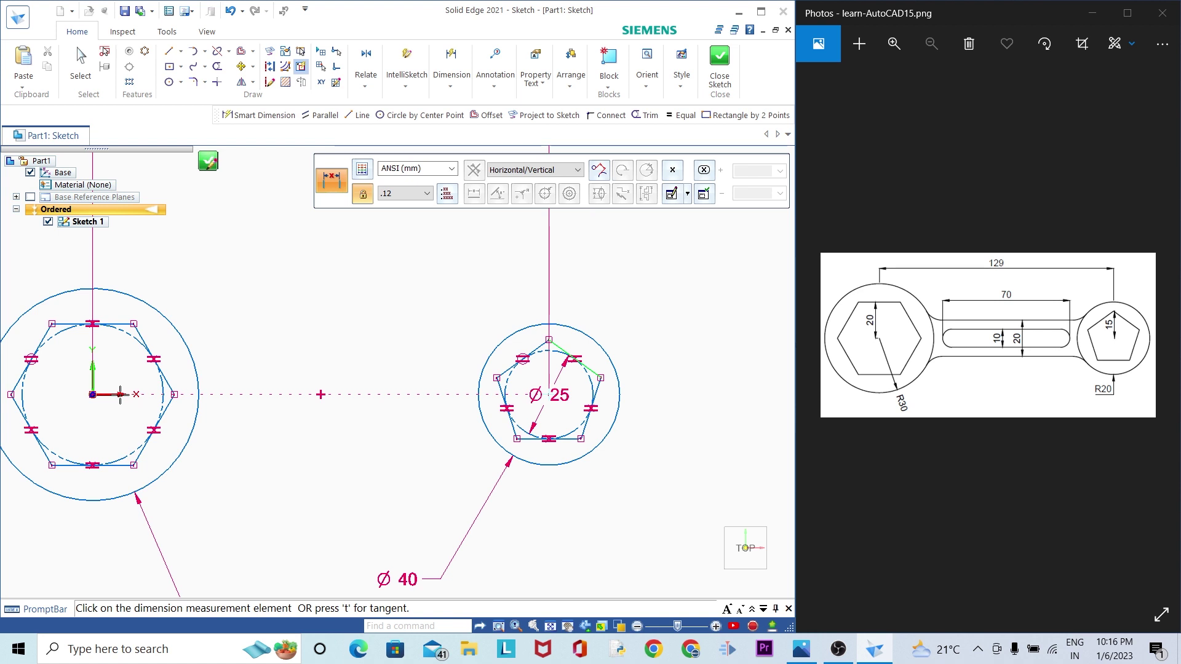
pyautogui.click(548, 394)
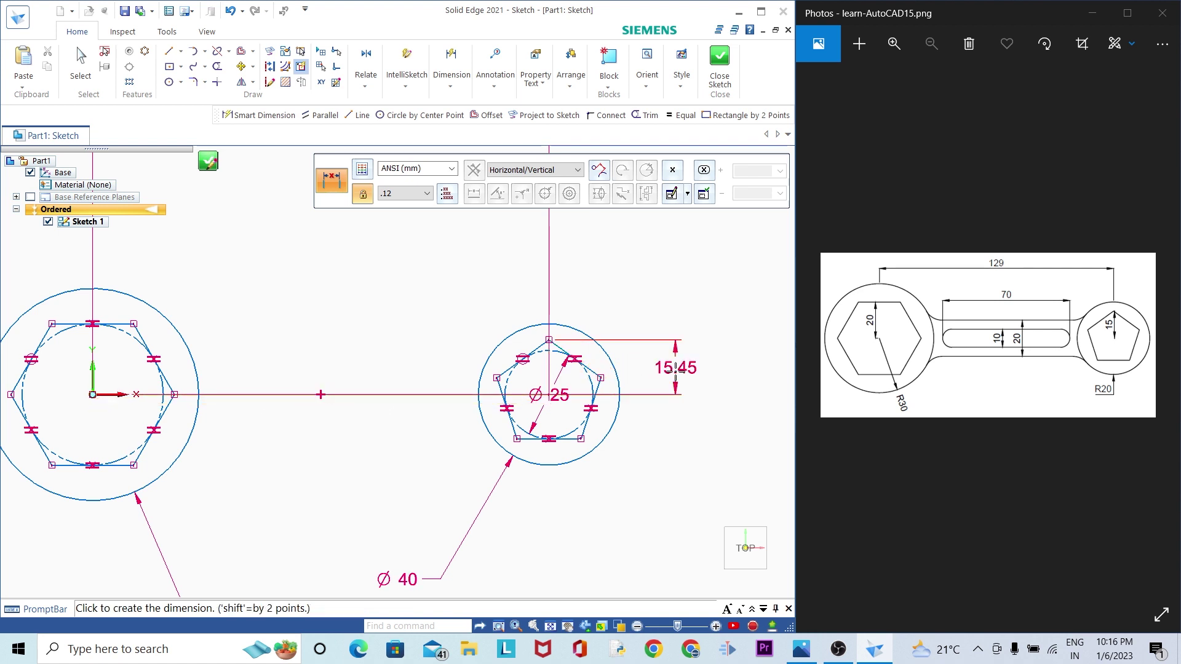
pyautogui.click(675, 369)
pyautogui.press('Escape')
pyautogui.scroll(1, 571, 397)
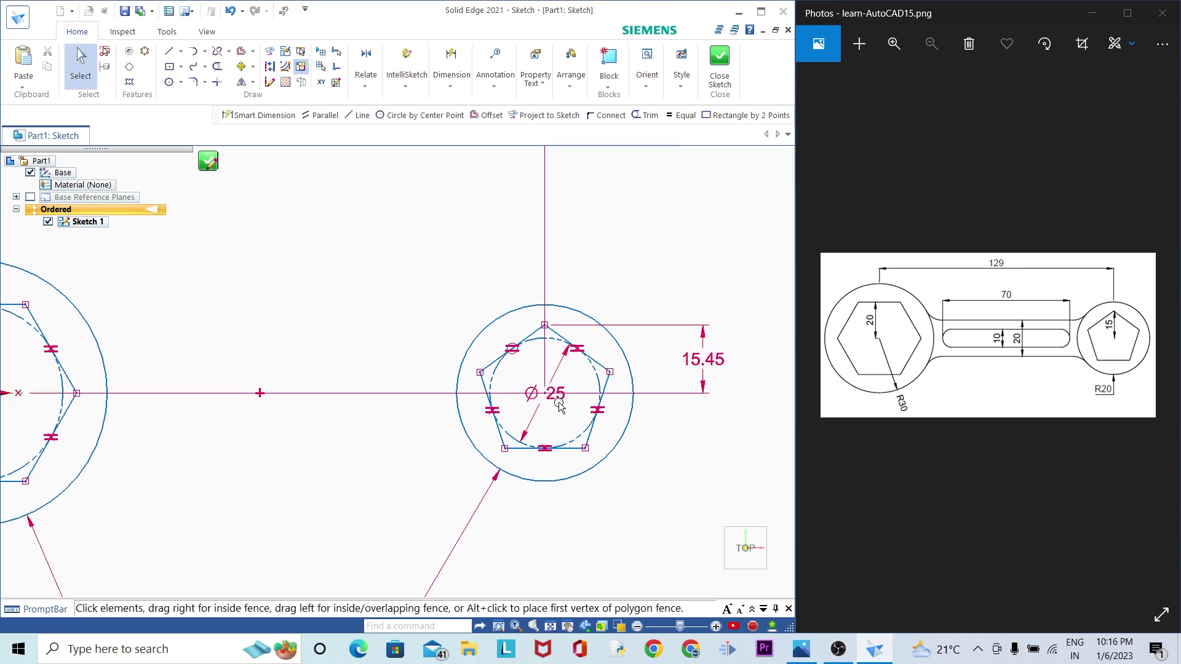
# Step: Delete the Ø25 dimension and set the pentagon's height dimension to 15
pyautogui.click(559, 403)
pyautogui.press('Delete')
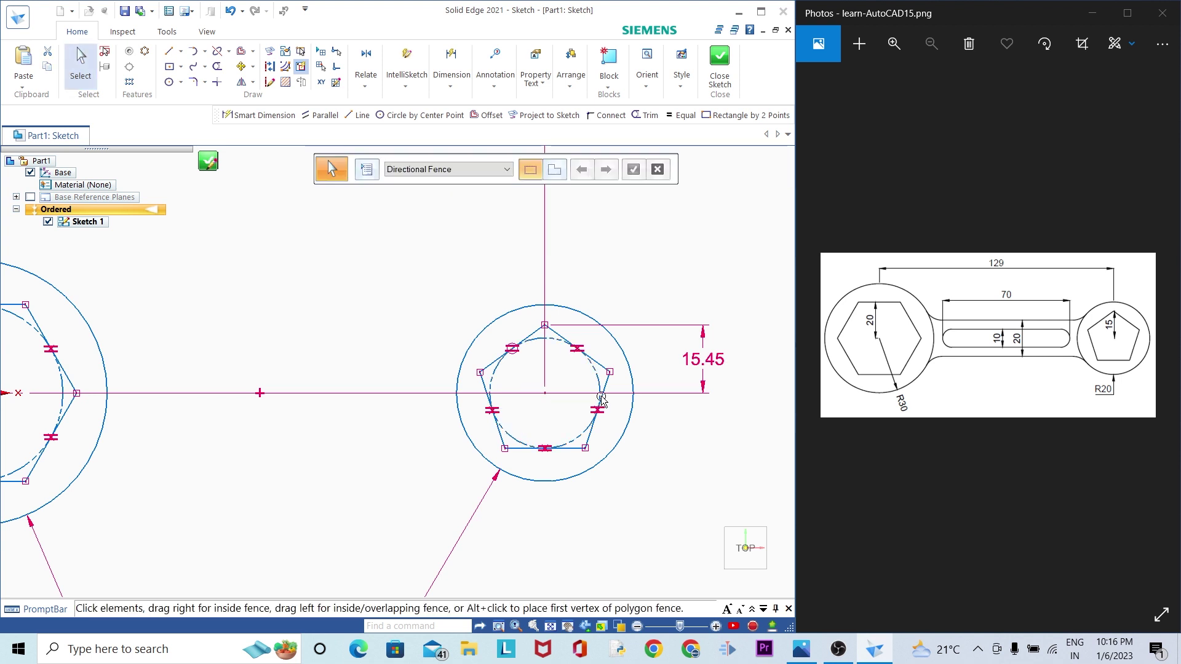
pyautogui.click(693, 362)
pyautogui.write('15')
pyautogui.press('Return')
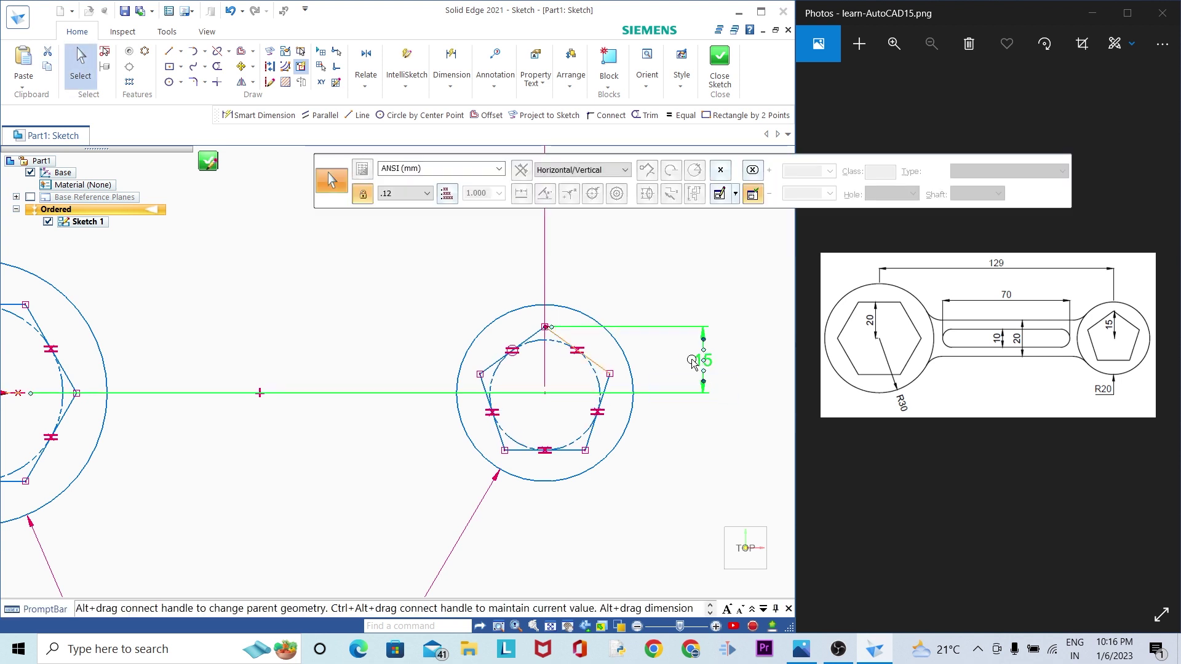
pyautogui.click(691, 461)
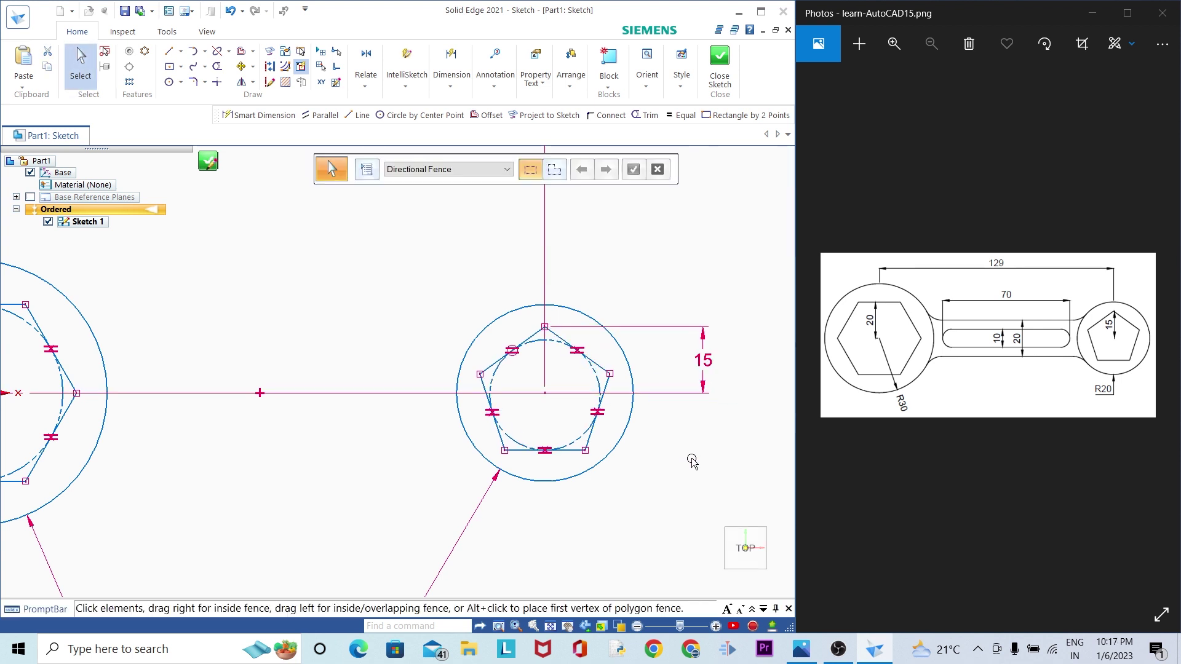
pyautogui.scroll(-2, 640, 460)
pyautogui.scroll(-1, 641, 458)
pyautogui.scroll(-1, 440, 378)
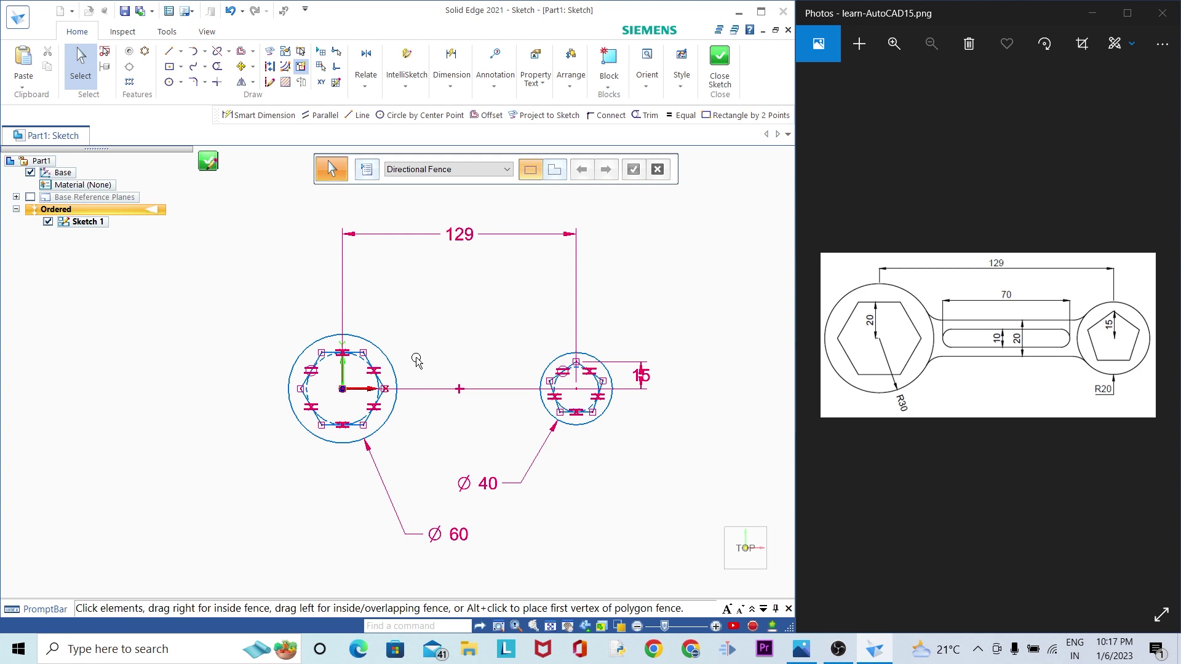
pyautogui.scroll(1, 408, 385)
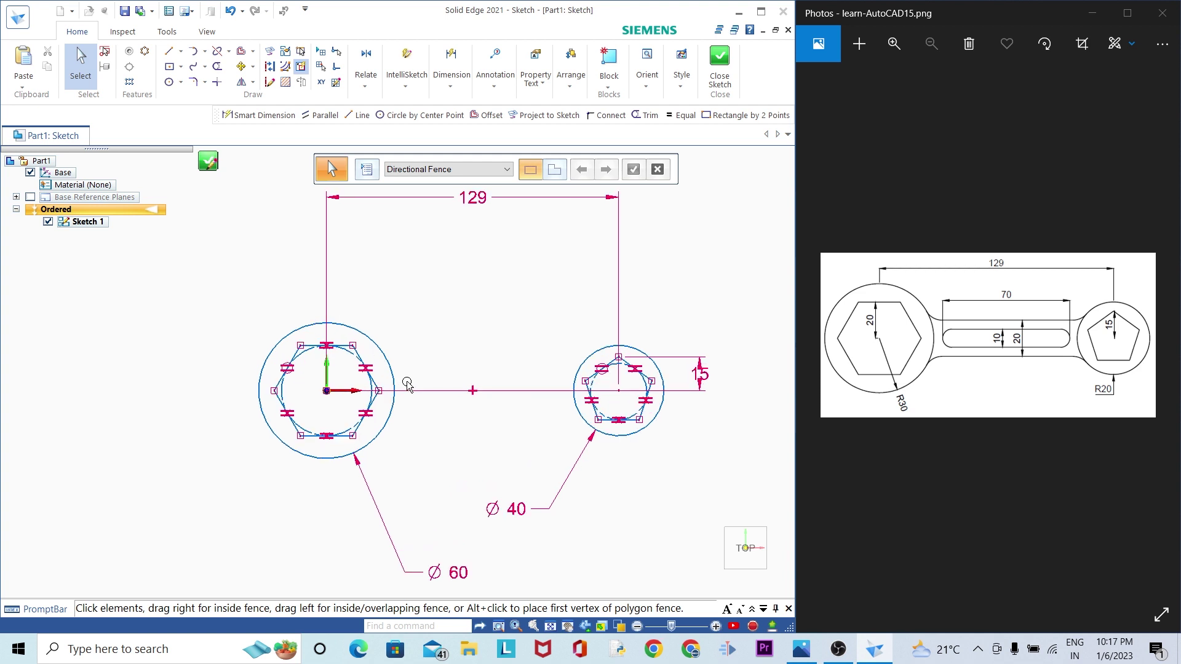
# Step: Draw an upper and a lower horizontal line bridging the Ø60 and Ø40 circles
pyautogui.click(171, 56)
pyautogui.scroll(1, 444, 391)
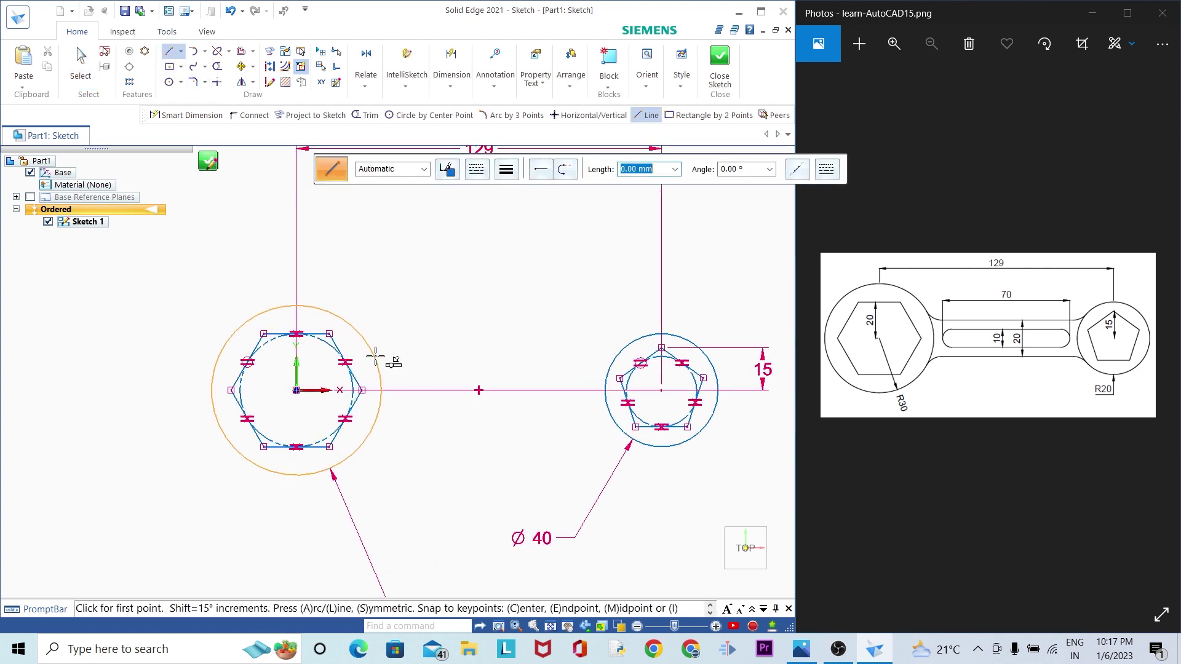
pyautogui.click(376, 361)
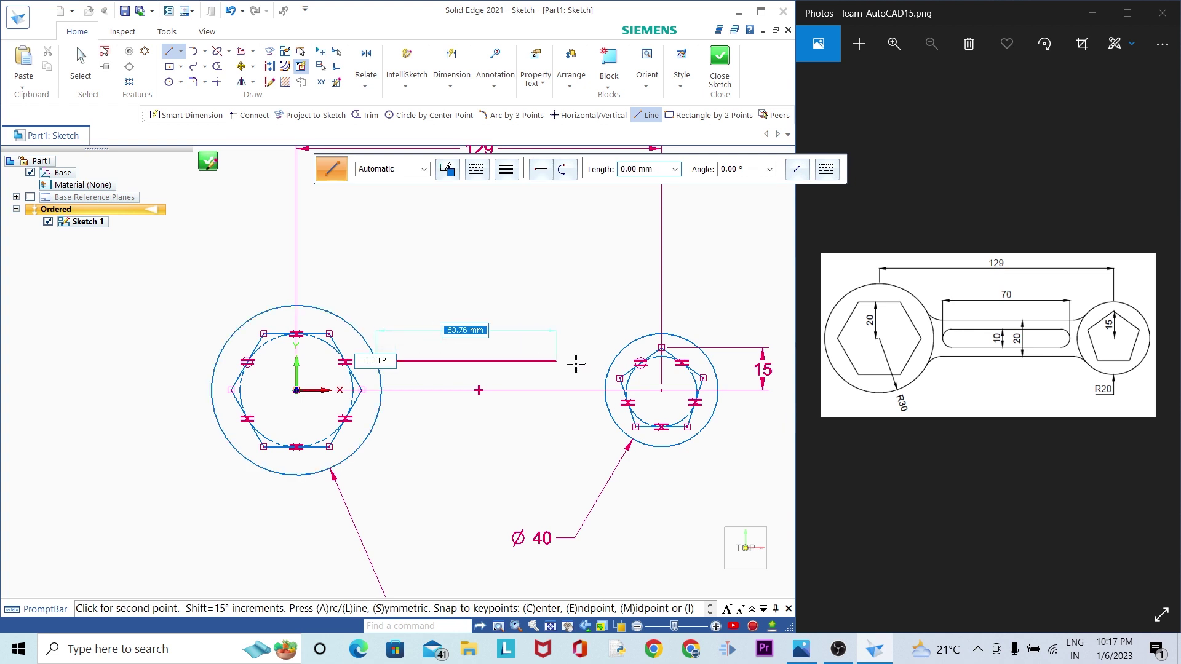
pyautogui.click(613, 361)
pyautogui.rightClick(580, 377)
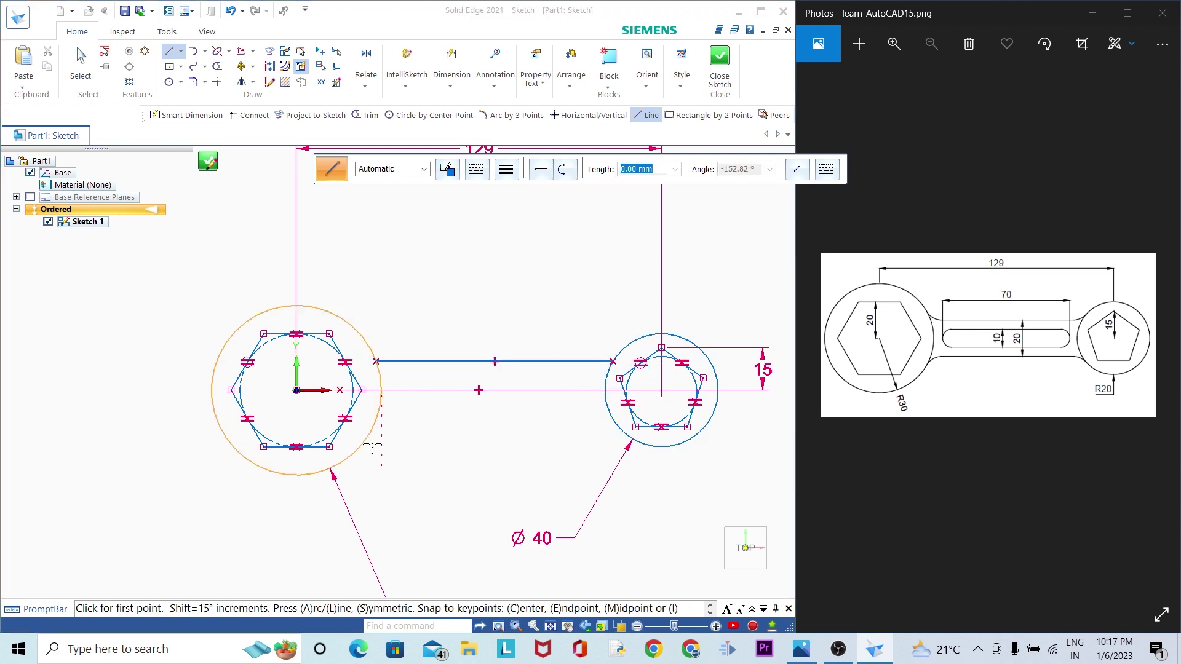
pyautogui.click(377, 419)
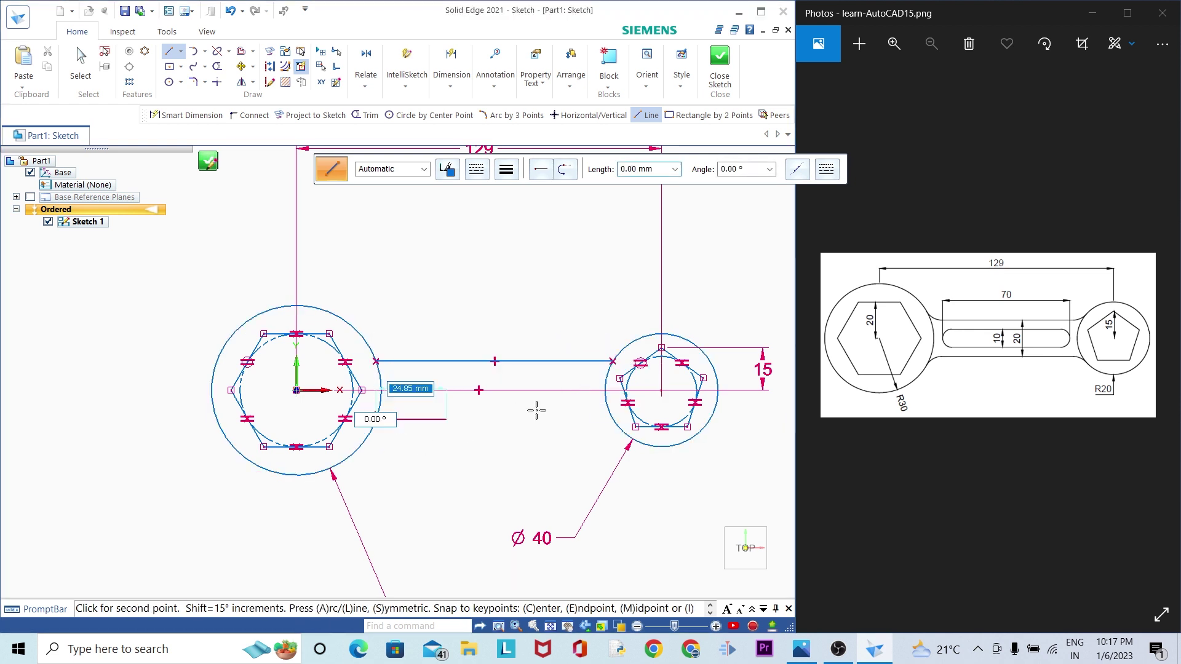
pyautogui.click(611, 417)
pyautogui.rightClick(558, 457)
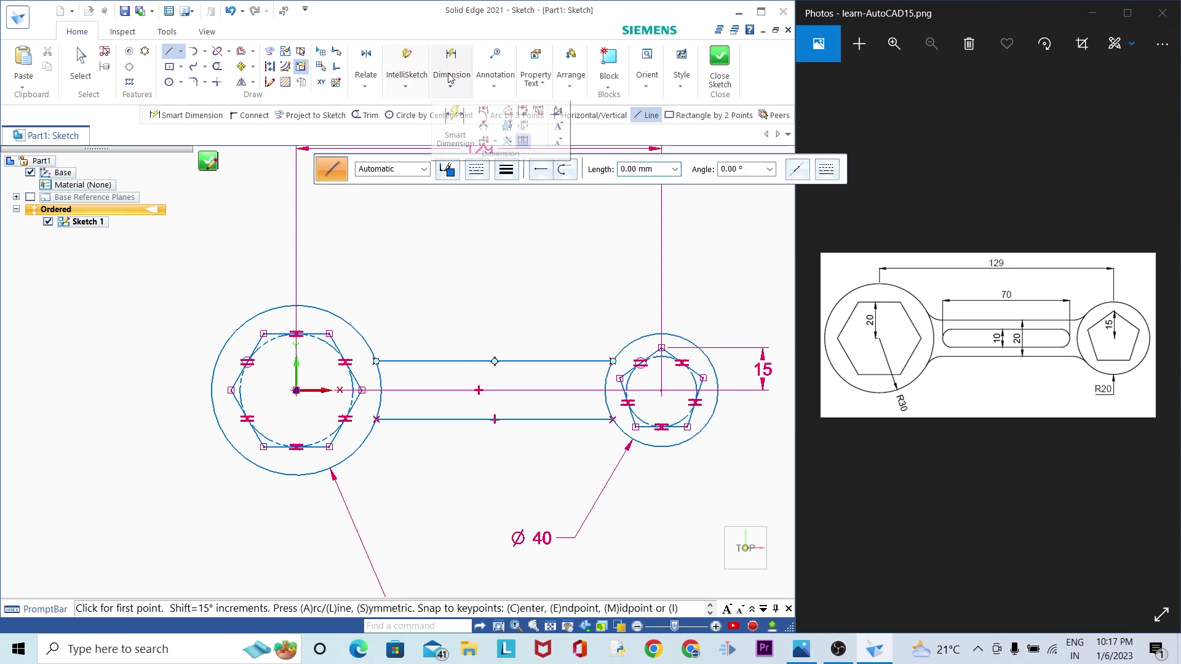
# Step: Dimension the spacing between the two connecting lines to 20
pyautogui.click(524, 361)
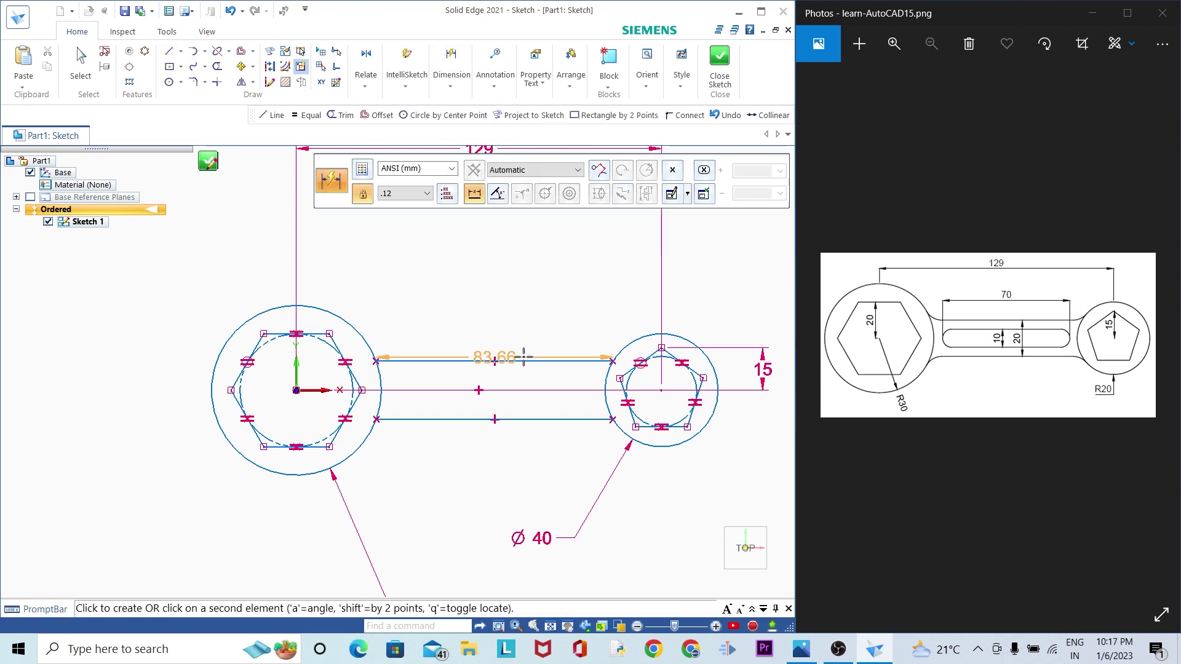
pyautogui.click(537, 419)
pyautogui.click(538, 390)
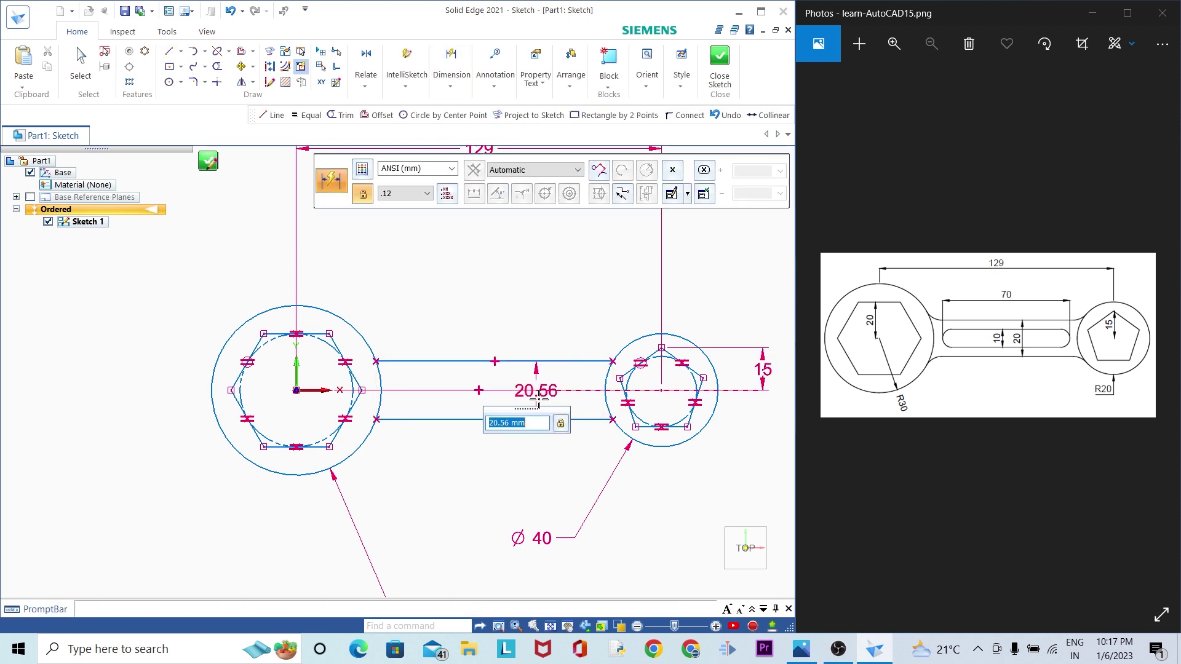
pyautogui.write('20')
pyautogui.press('Return')
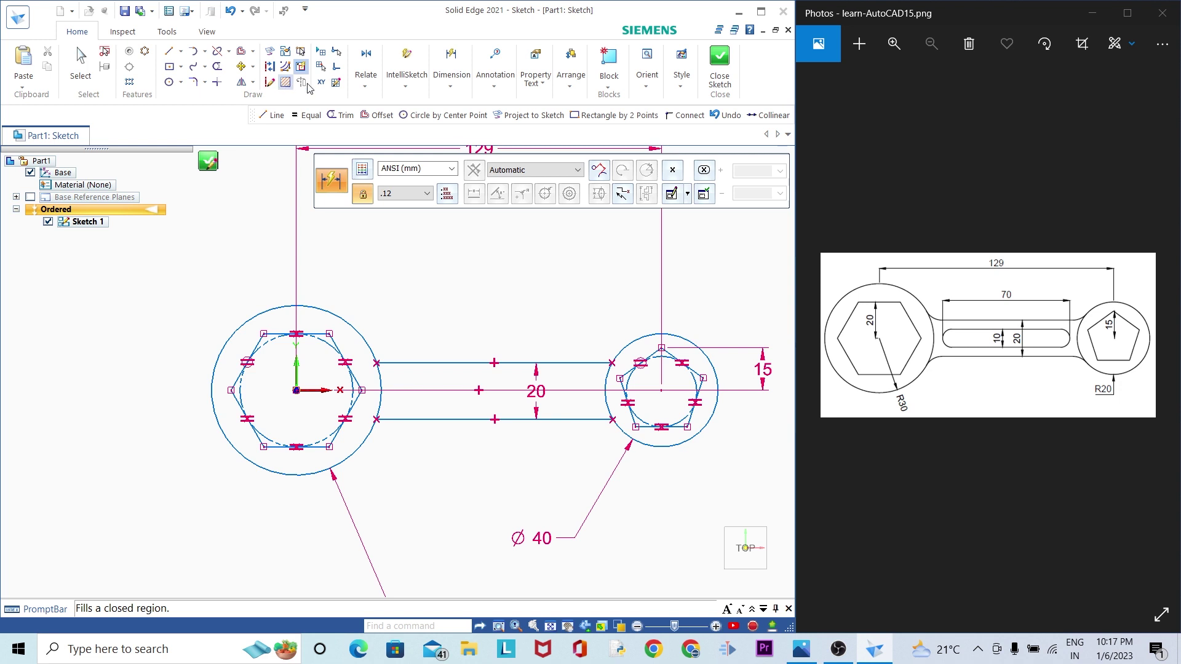
# Step: Make the connecting lines symmetric about the horizontal centre line
pyautogui.click(366, 77)
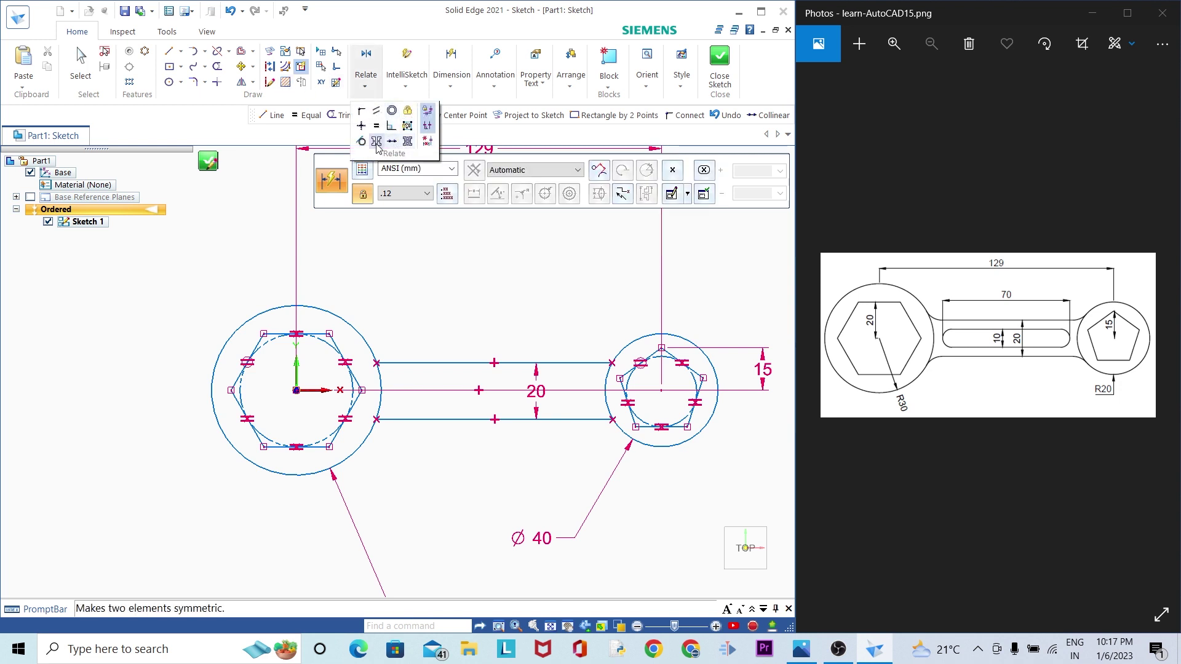
pyautogui.click(407, 141)
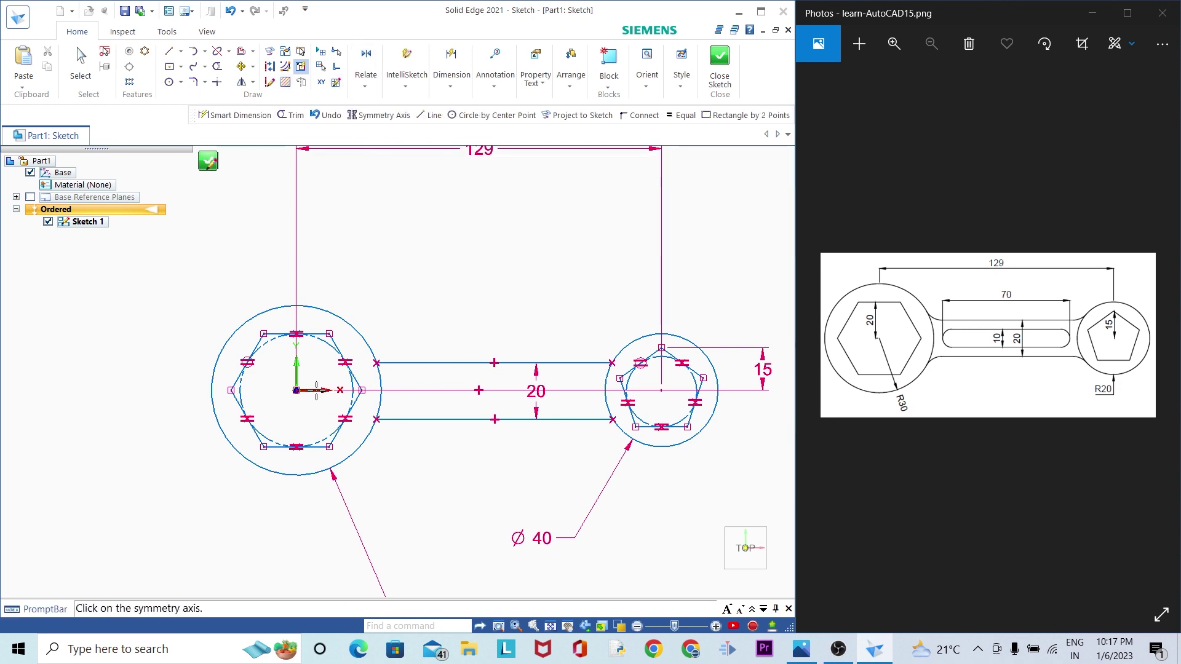
pyautogui.click(438, 420)
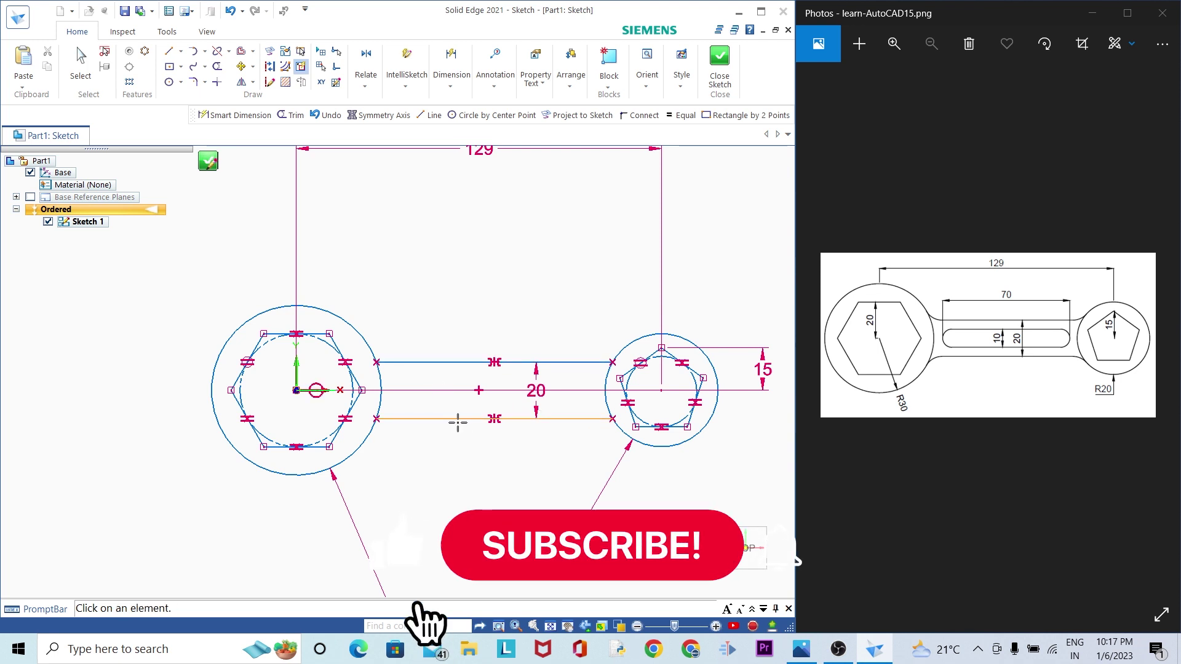
pyautogui.scroll(2, 472, 382)
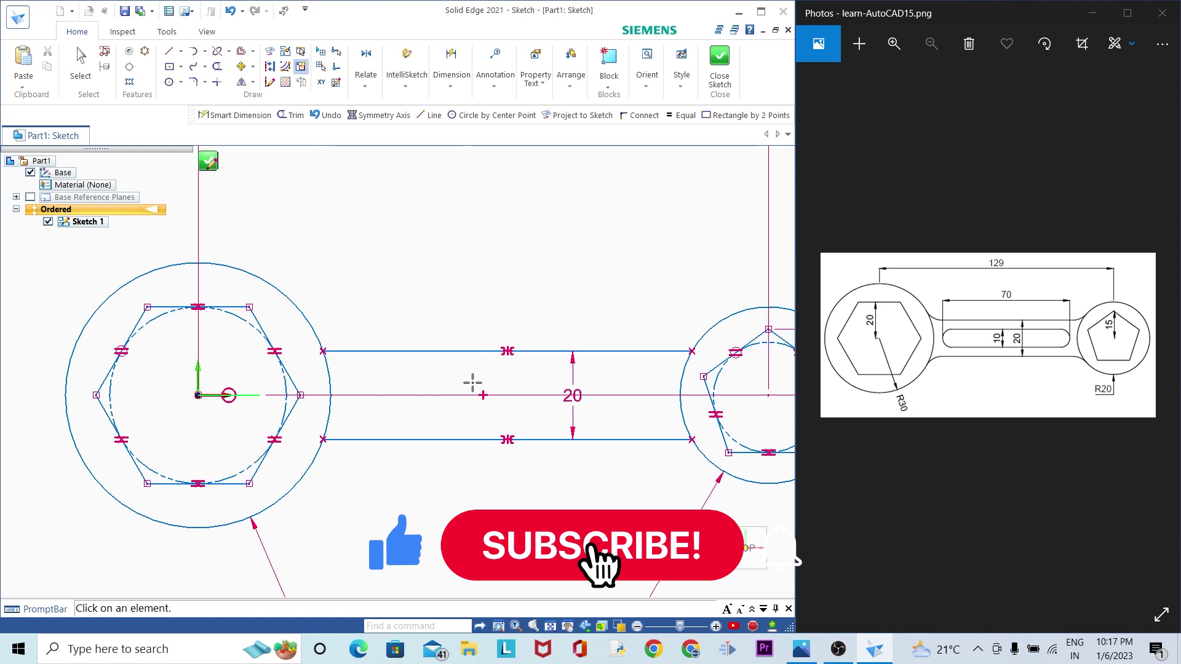
pyautogui.scroll(-2, 472, 382)
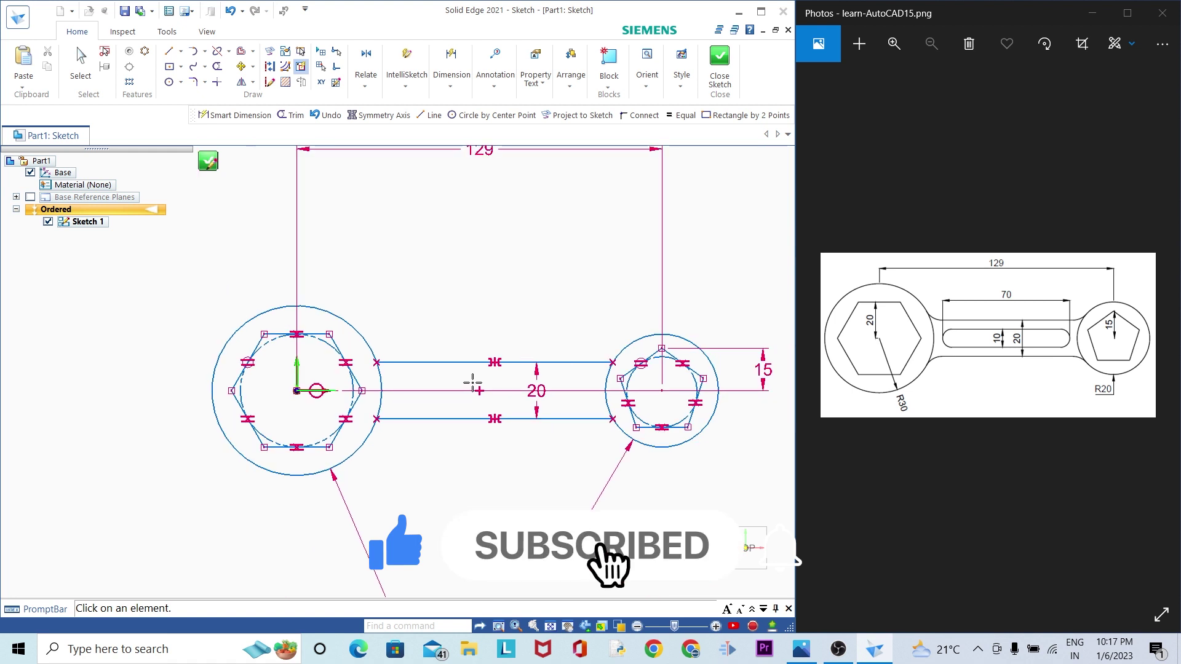
# Step: Start a rectangle between the connecting lines, trying several rectangle types
pyautogui.click(169, 67)
pyautogui.scroll(1, 464, 394)
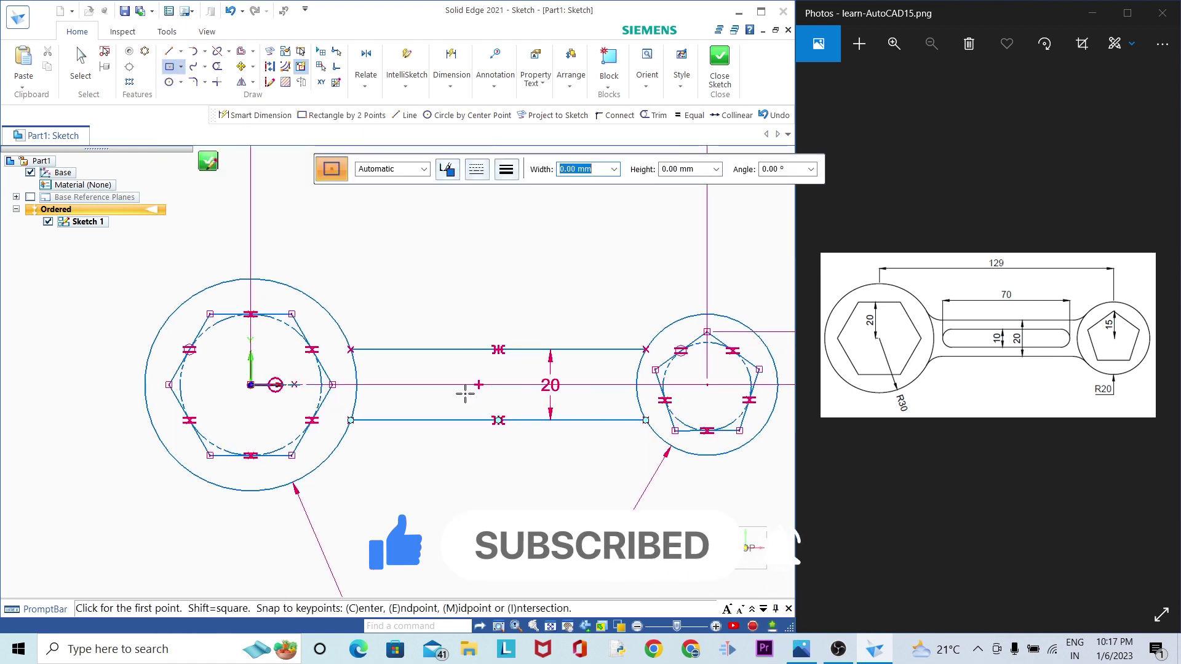
pyautogui.scroll(1, 464, 394)
pyautogui.click(309, 361)
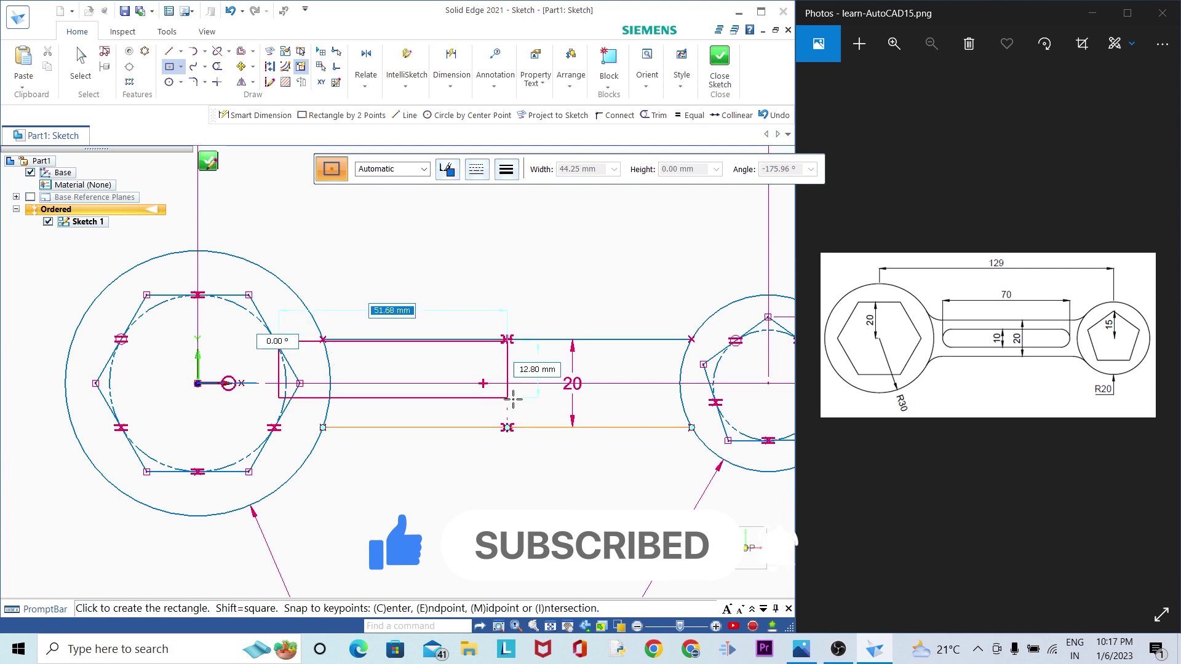
pyautogui.rightClick(484, 383)
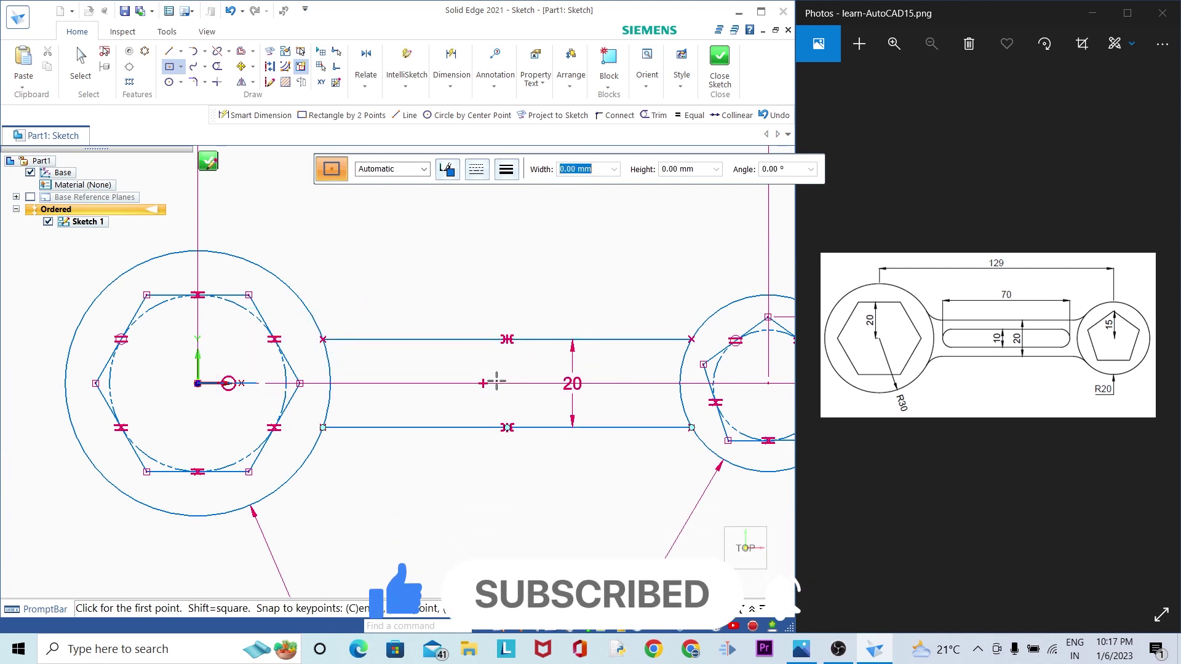
pyautogui.click(181, 72)
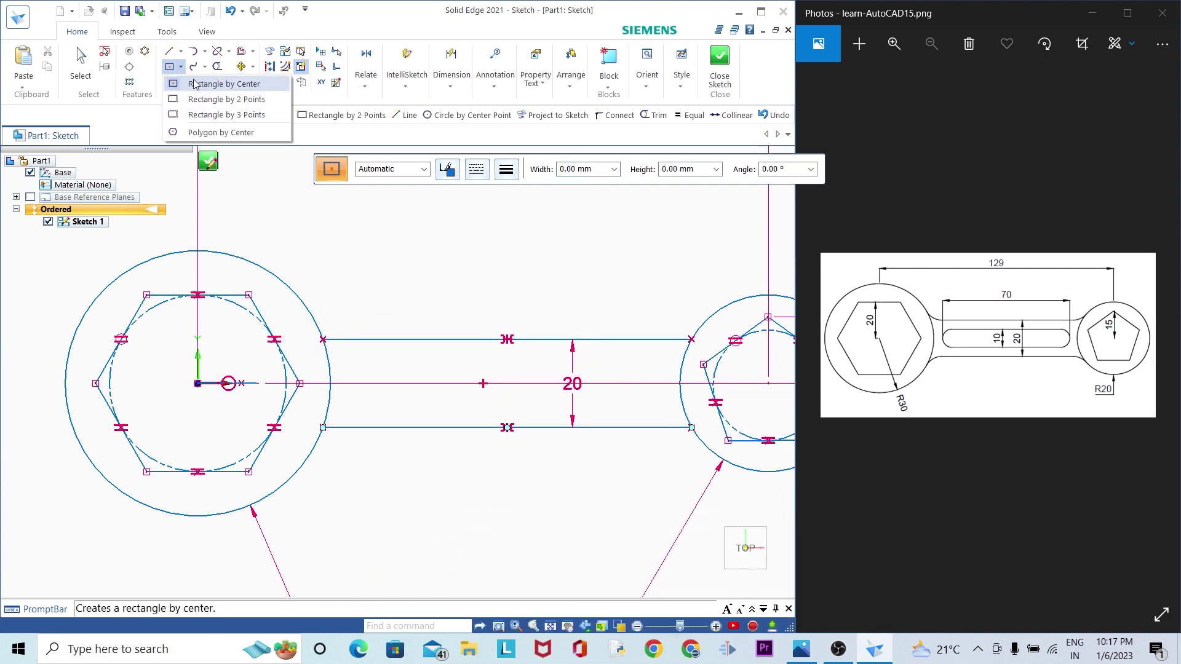
pyautogui.click(196, 84)
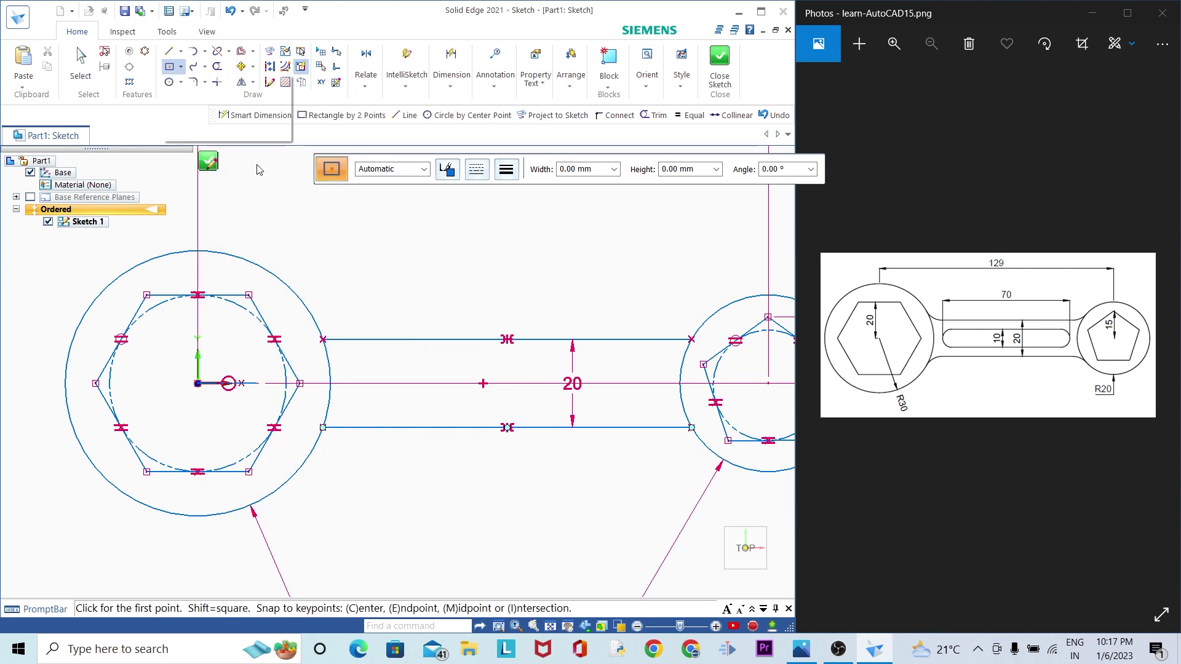
pyautogui.click(181, 66)
pyautogui.click(191, 114)
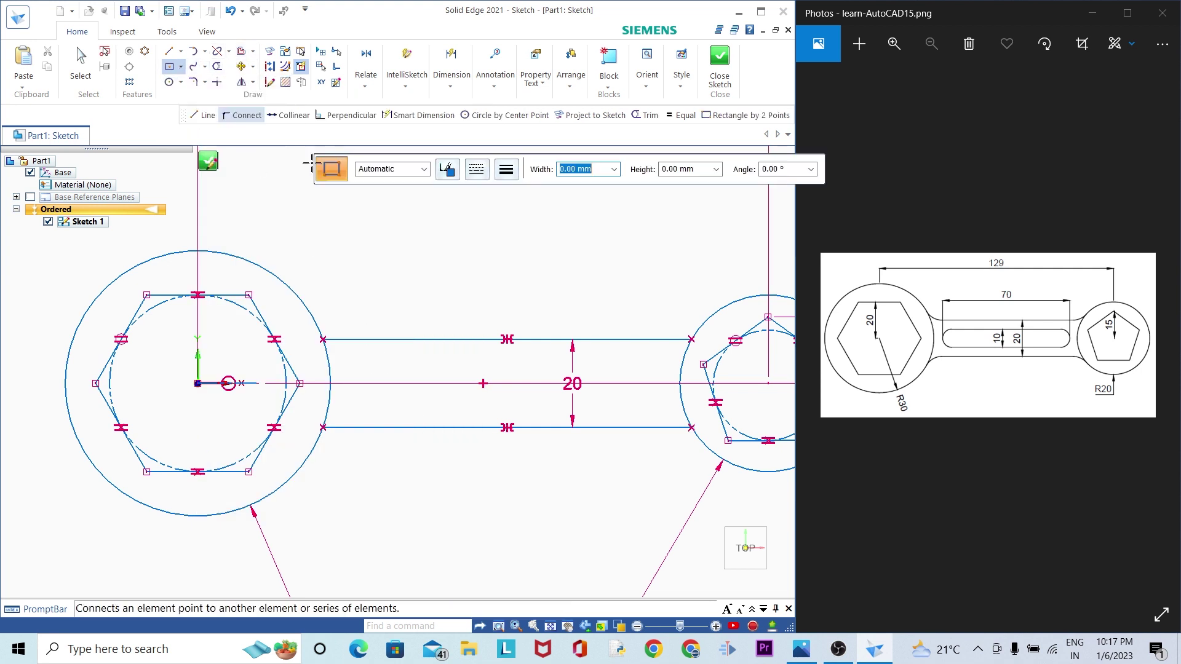
pyautogui.click(393, 370)
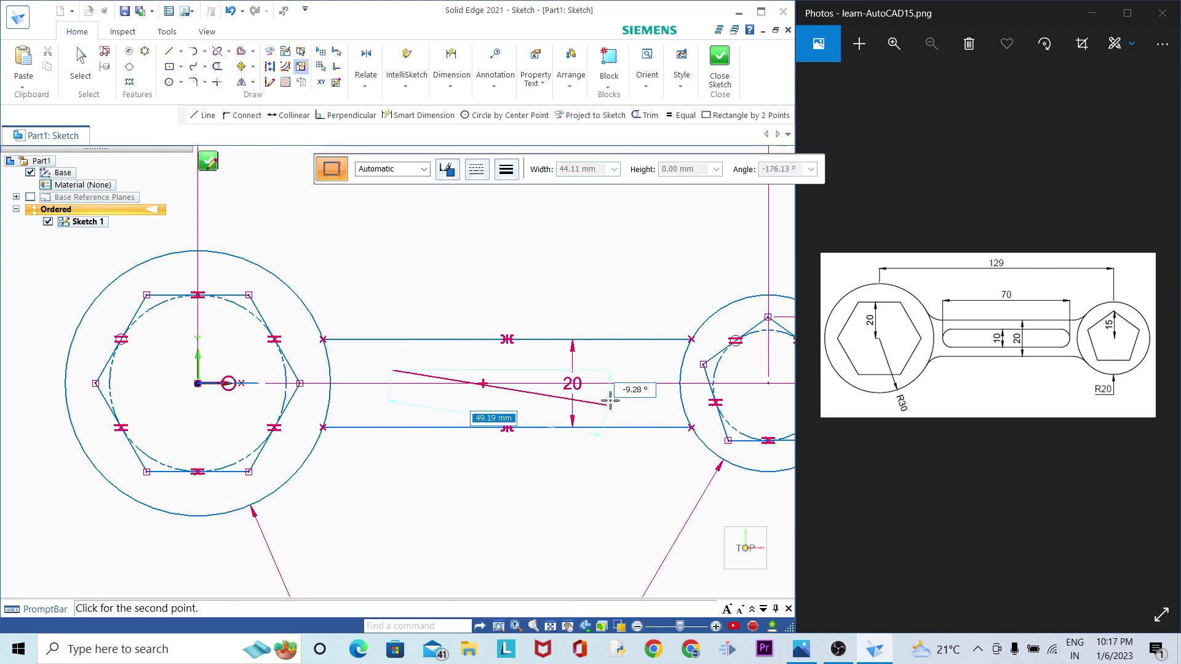
# Step: Draw a two-corner rectangle from left of centre to the opposite corner between the slot lines
pyautogui.click(181, 68)
pyautogui.click(197, 114)
pyautogui.click(181, 67)
pyautogui.click(190, 99)
pyautogui.click(393, 367)
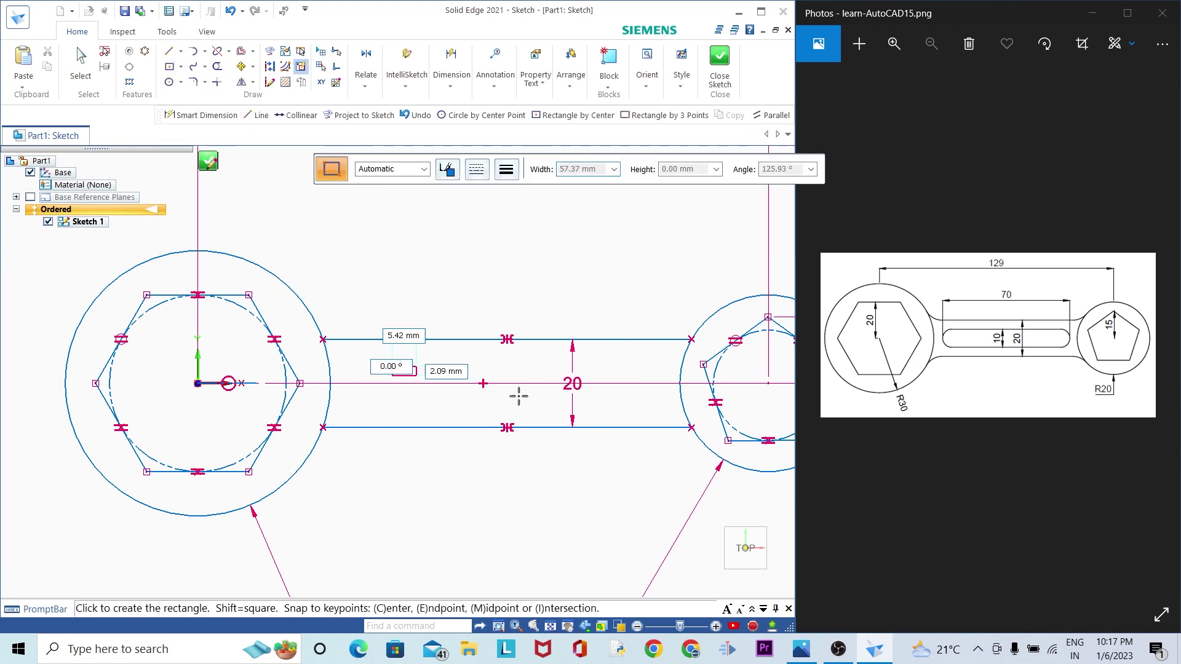
pyautogui.click(621, 398)
# Step: Dimension the rectangle's right edge to a height of 10
pyautogui.click(451, 83)
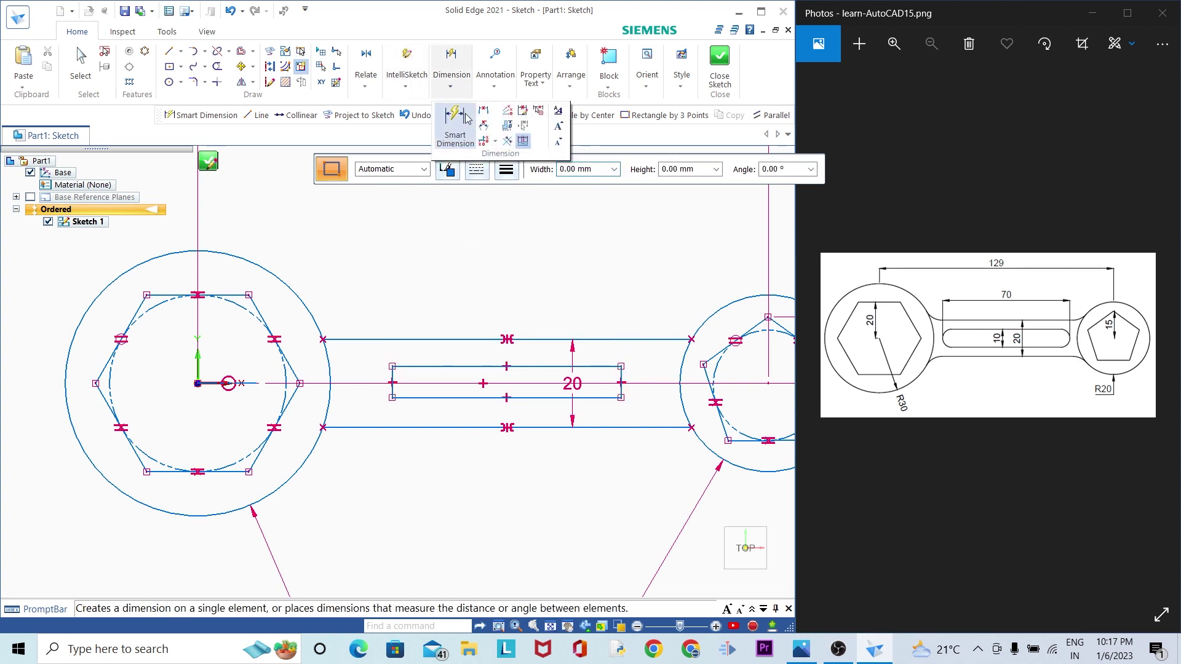
pyautogui.click(460, 126)
pyautogui.click(621, 376)
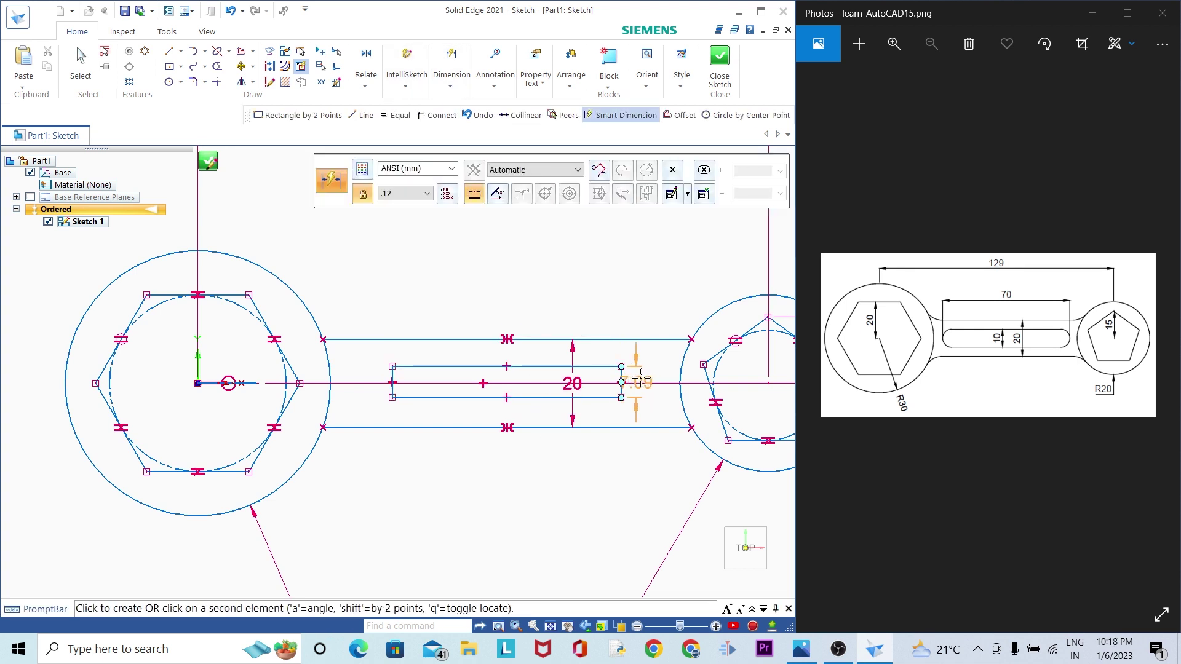
pyautogui.write('10')
pyautogui.press('Return')
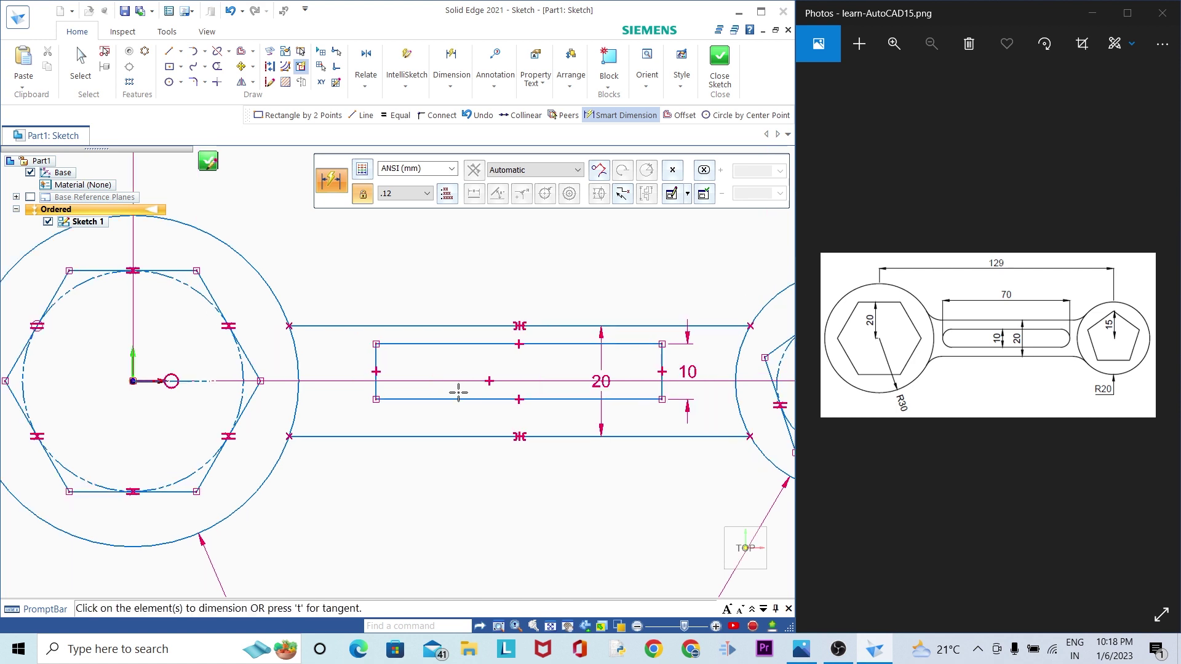
pyautogui.scroll(-1, 437, 383)
pyautogui.scroll(1, 463, 355)
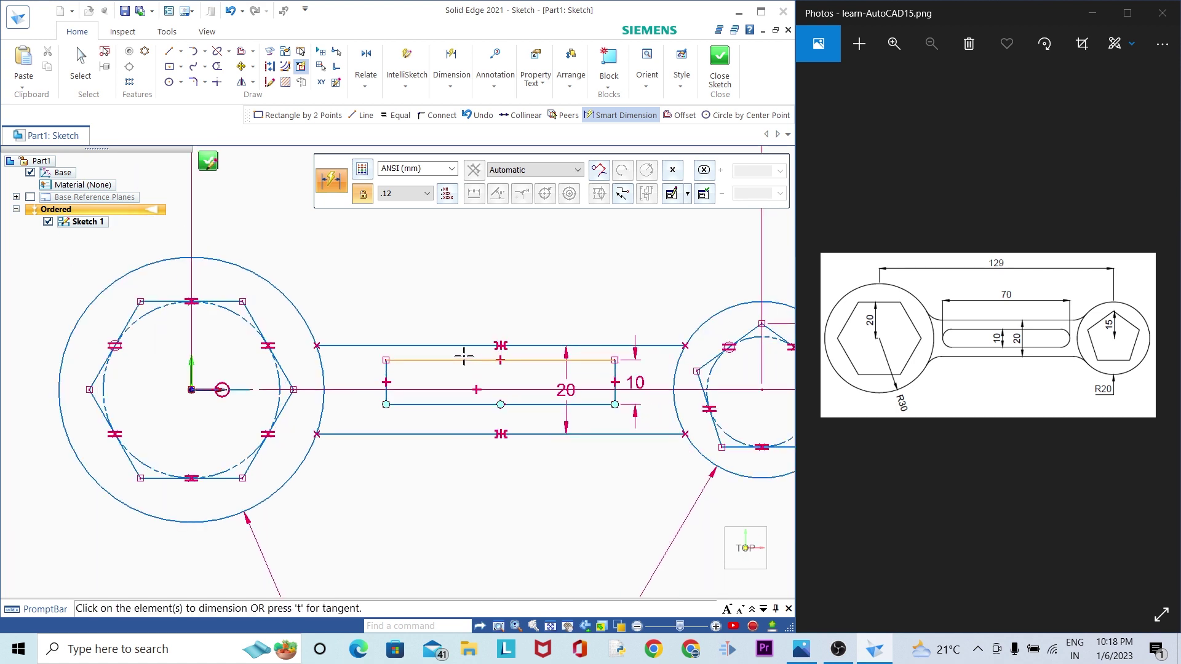
pyautogui.scroll(1, 452, 399)
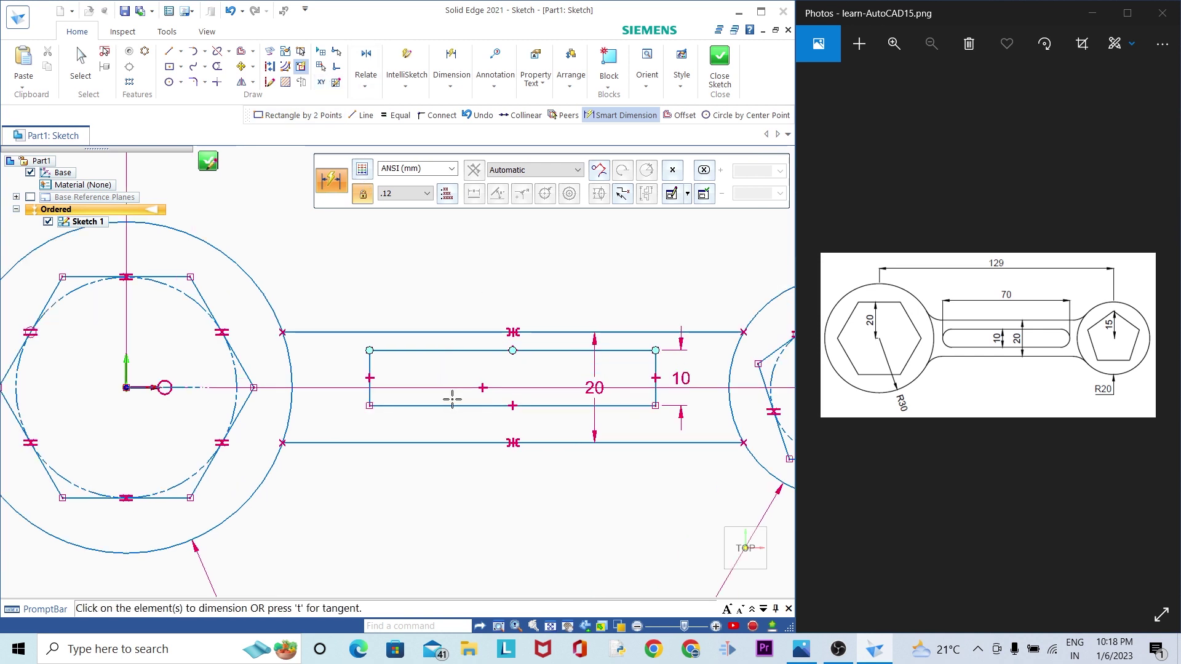
pyautogui.scroll(-1, 487, 407)
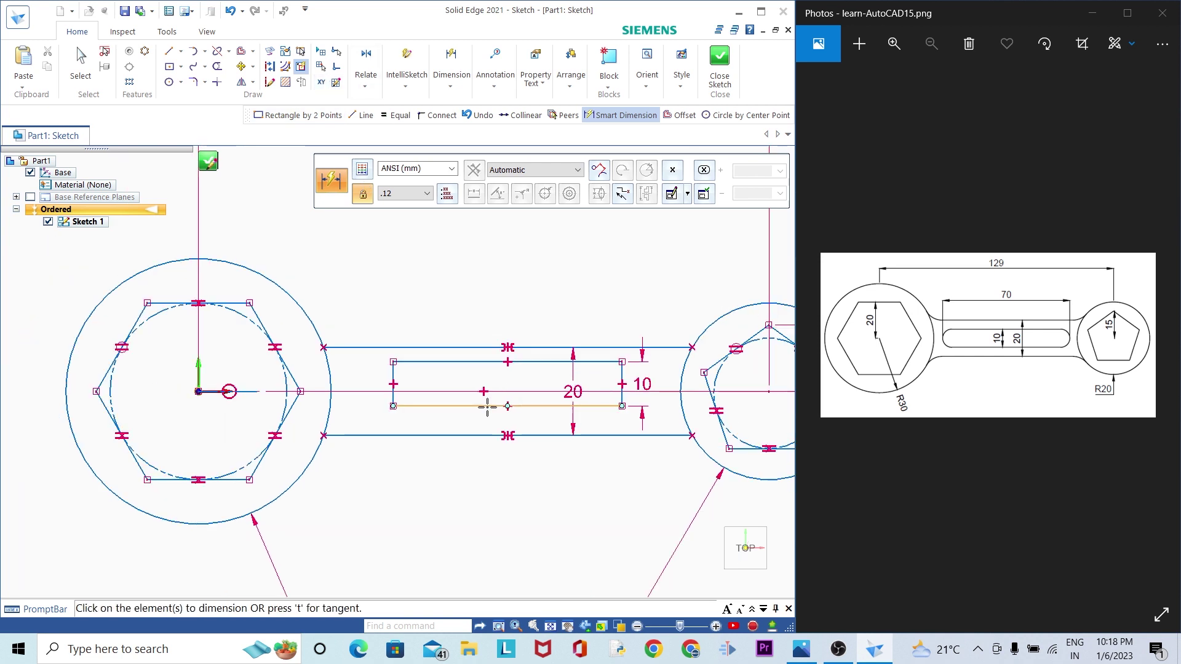
pyautogui.scroll(-1, 439, 383)
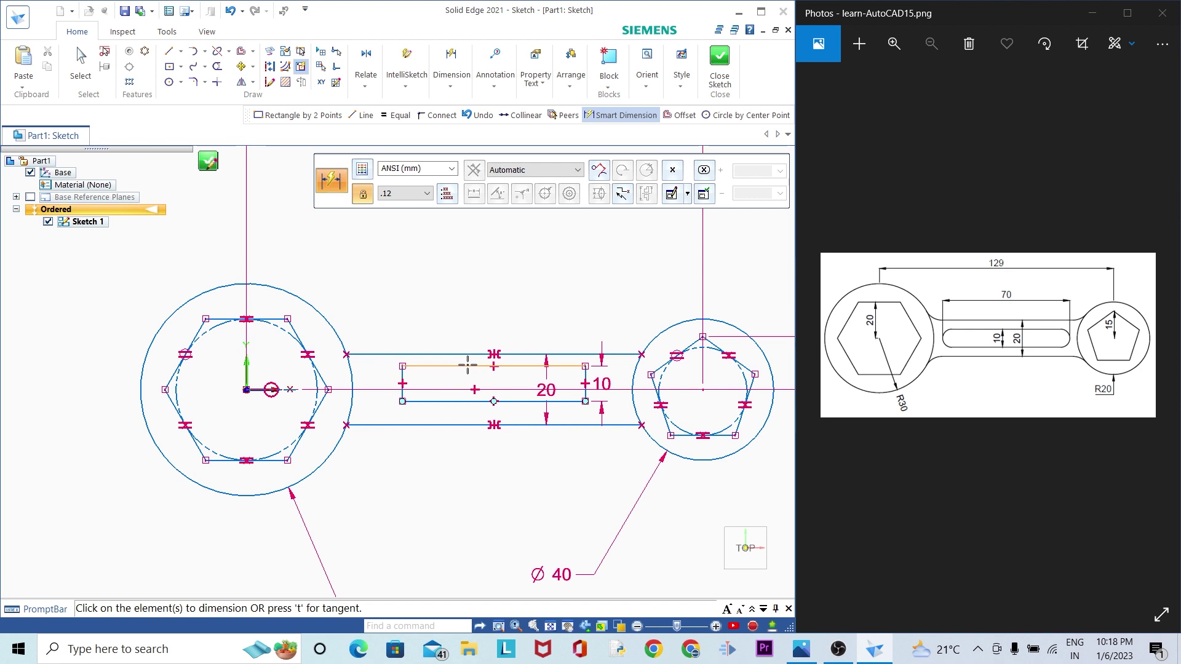
pyautogui.scroll(1, 467, 366)
pyautogui.scroll(-1, 467, 411)
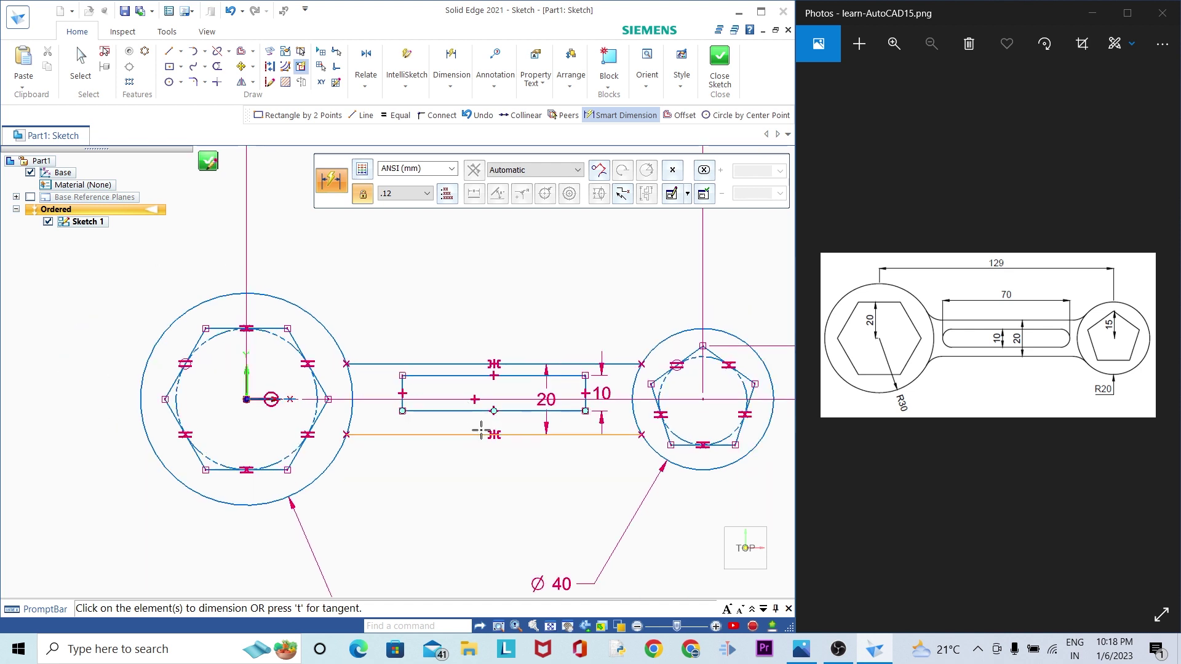
# Step: Make the rectangle's top and bottom edges symmetric about the centre line
pyautogui.click(365, 86)
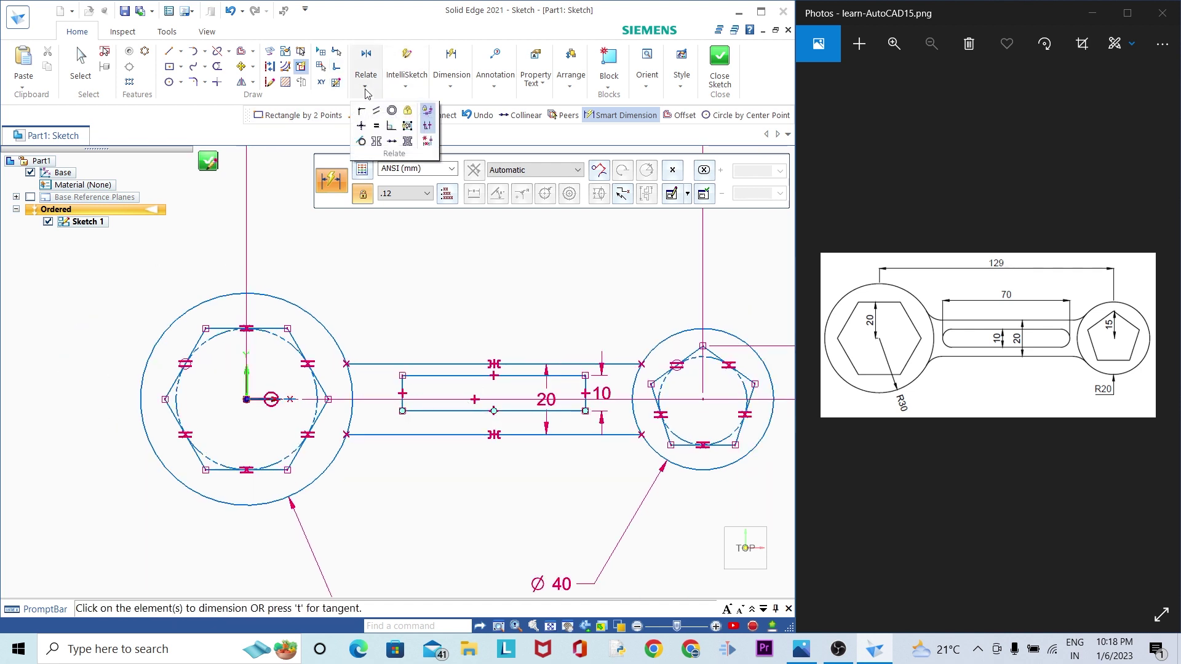
pyautogui.click(377, 141)
pyautogui.scroll(1, 474, 422)
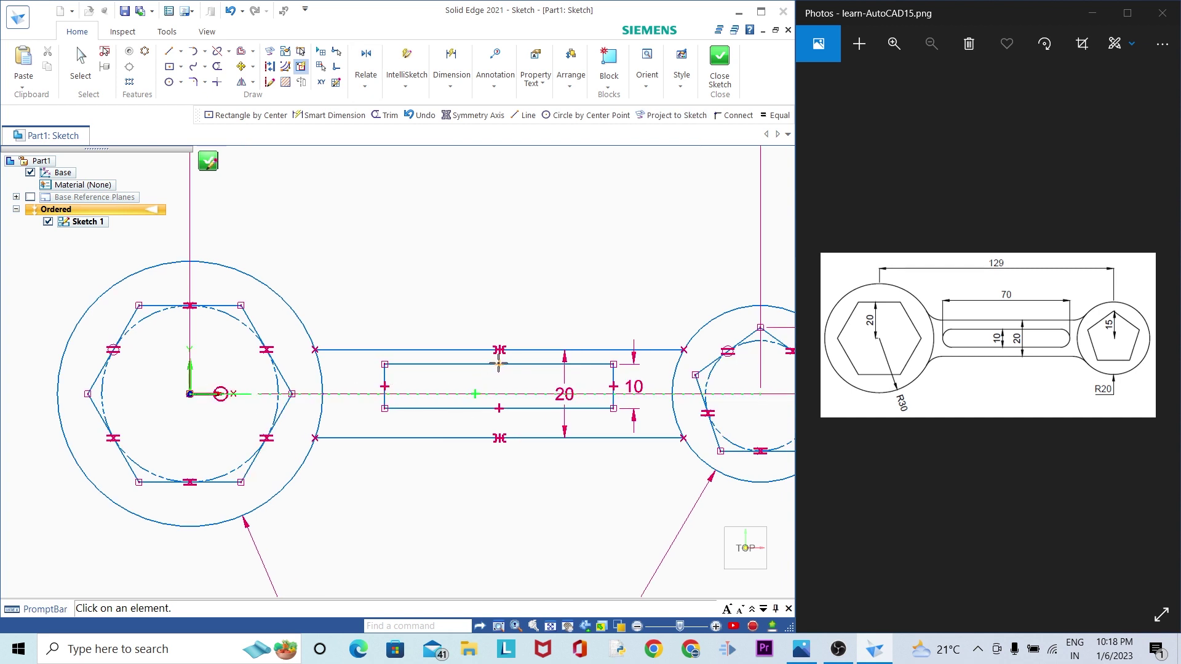
pyautogui.click(453, 408)
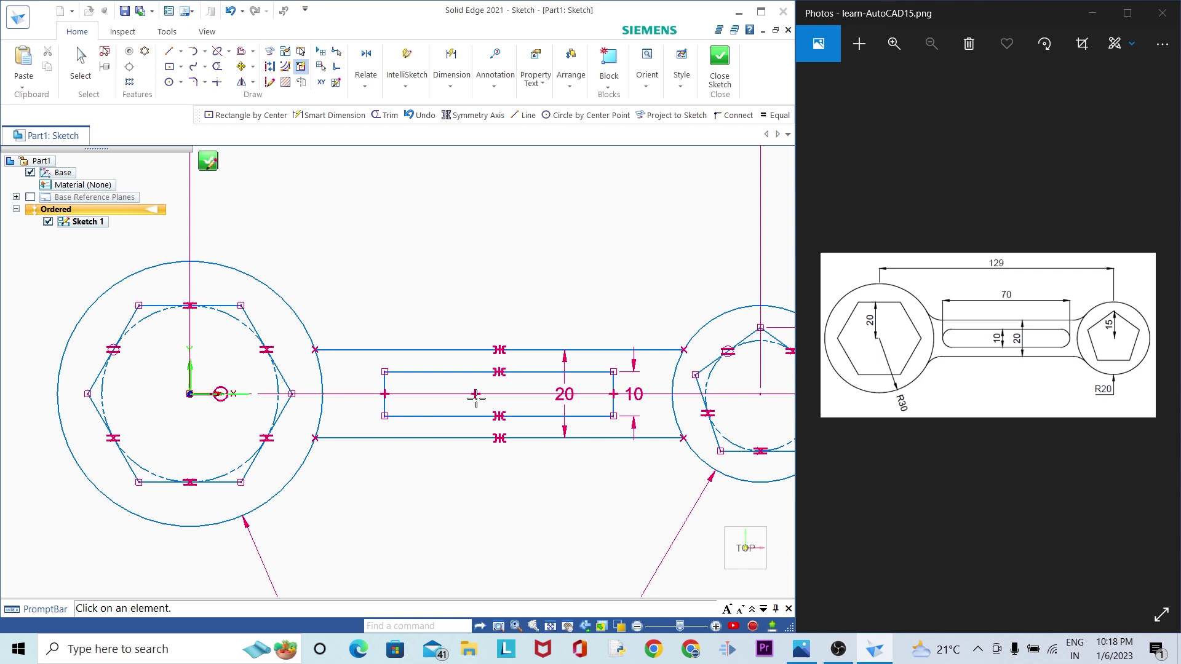
pyautogui.scroll(-1, 474, 393)
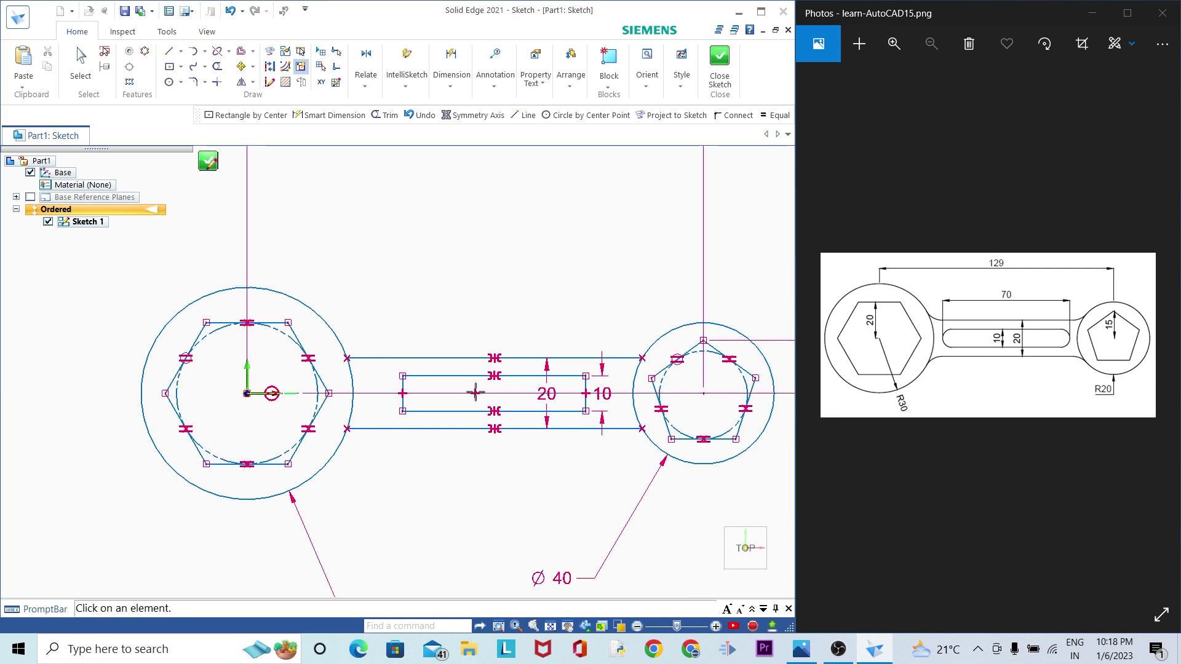
# Step: Draw circles at the slot's left and right ends, sized to the slot width
pyautogui.click(169, 82)
pyautogui.scroll(1, 431, 399)
pyautogui.scroll(1, 430, 400)
pyautogui.click(386, 388)
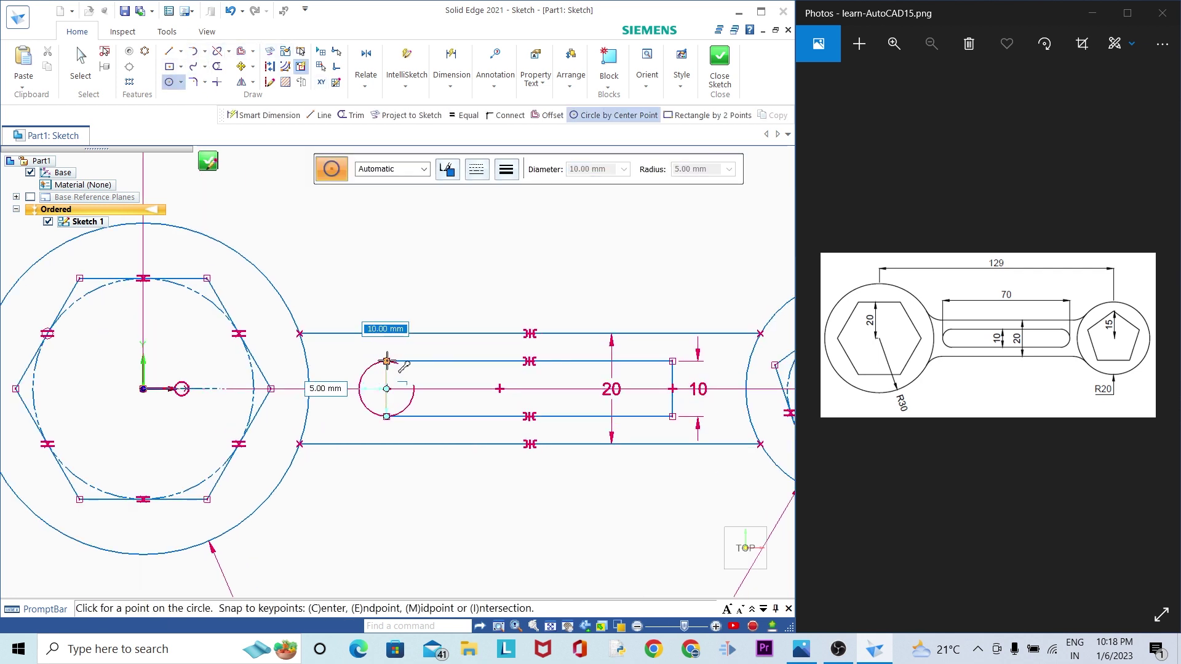
pyautogui.click(386, 417)
pyautogui.click(672, 389)
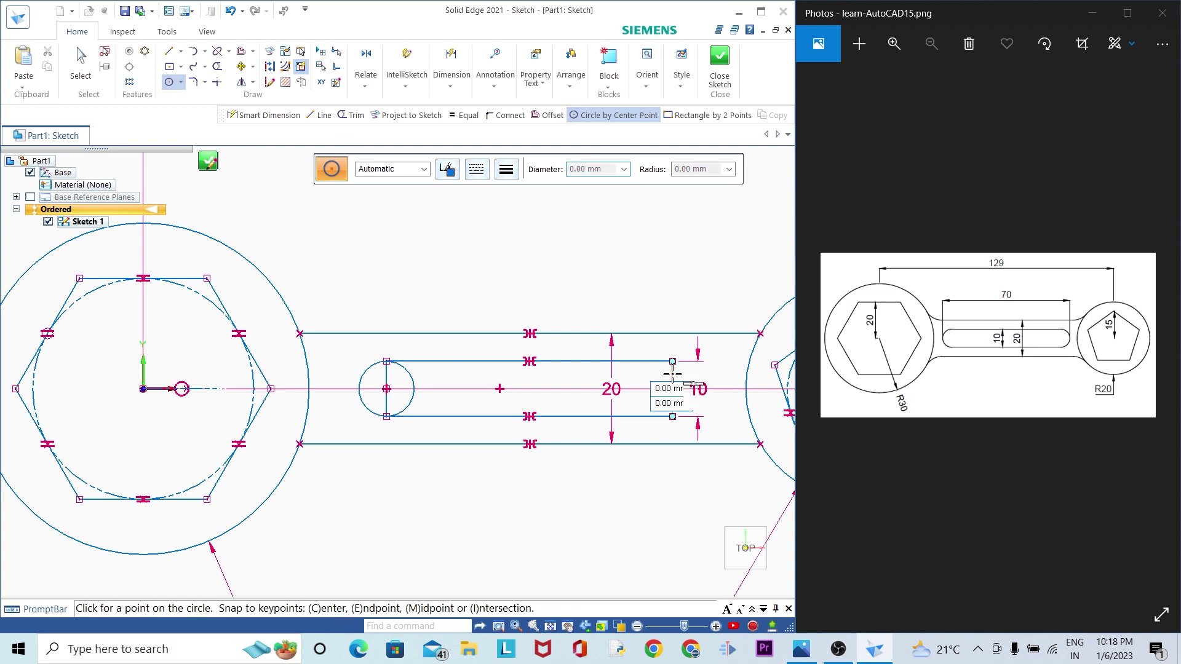
pyautogui.click(672, 361)
pyautogui.scroll(-1, 626, 400)
# Step: Trim the inner halves of both end circles to leave rounded slot ends
pyautogui.click(217, 66)
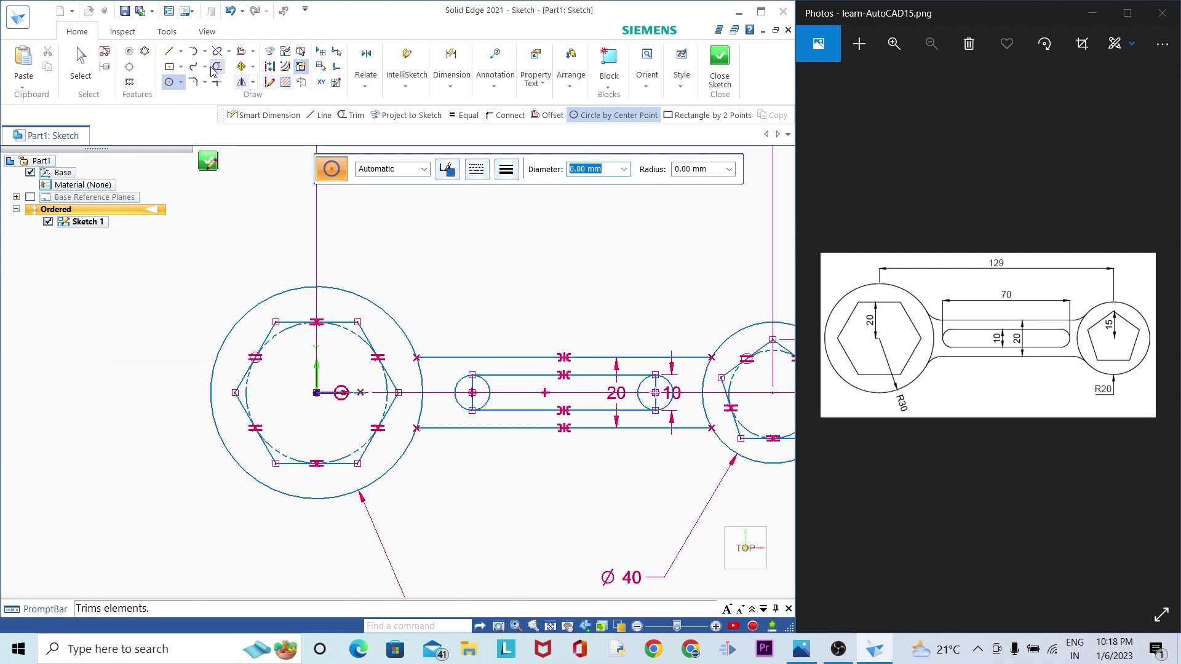
pyautogui.scroll(2, 477, 385)
pyautogui.click(494, 353)
pyautogui.click(462, 369)
pyautogui.scroll(-2, 434, 377)
pyautogui.scroll(1, 664, 369)
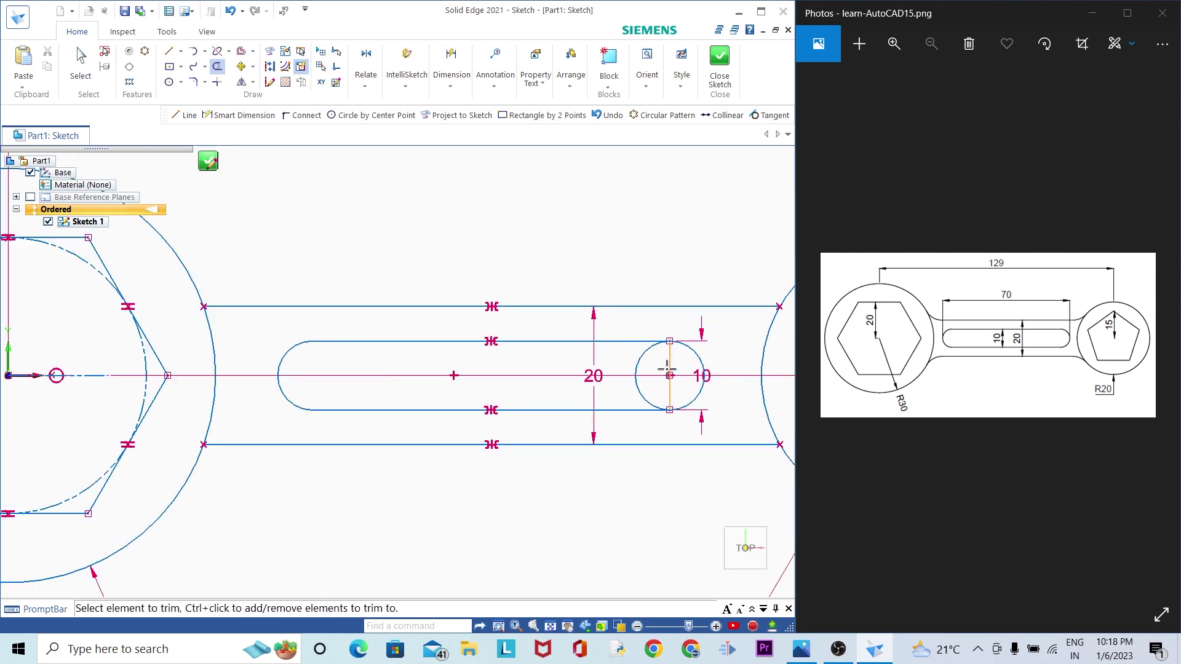
pyautogui.click(644, 359)
pyautogui.scroll(-3, 630, 427)
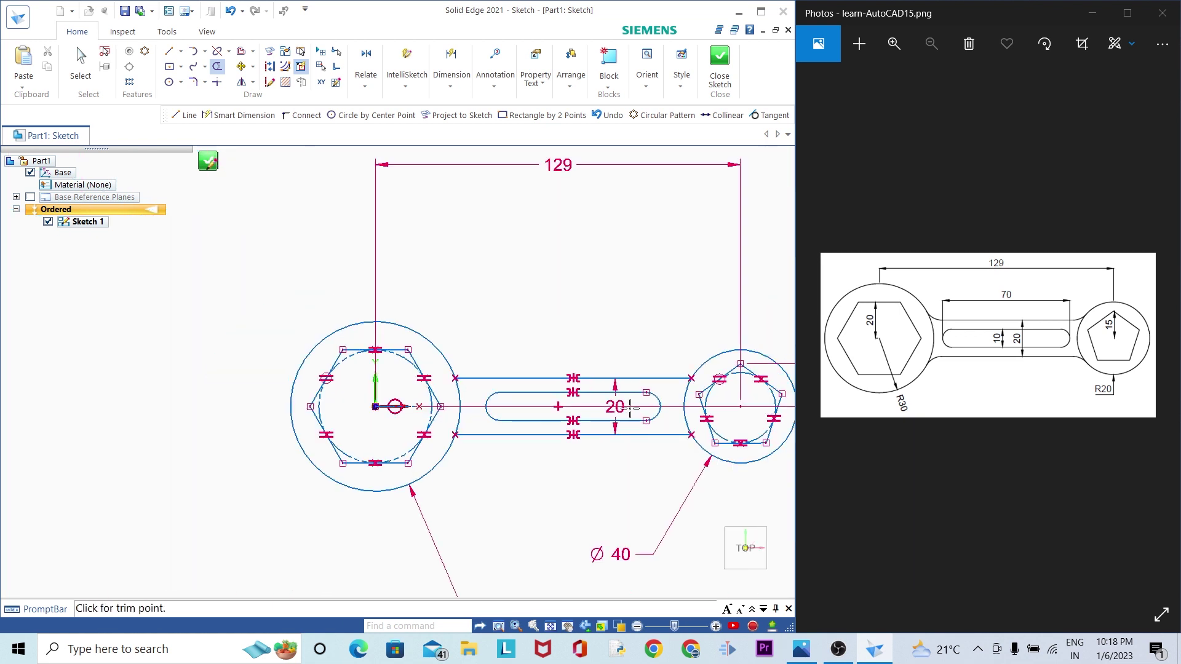
pyautogui.click(456, 84)
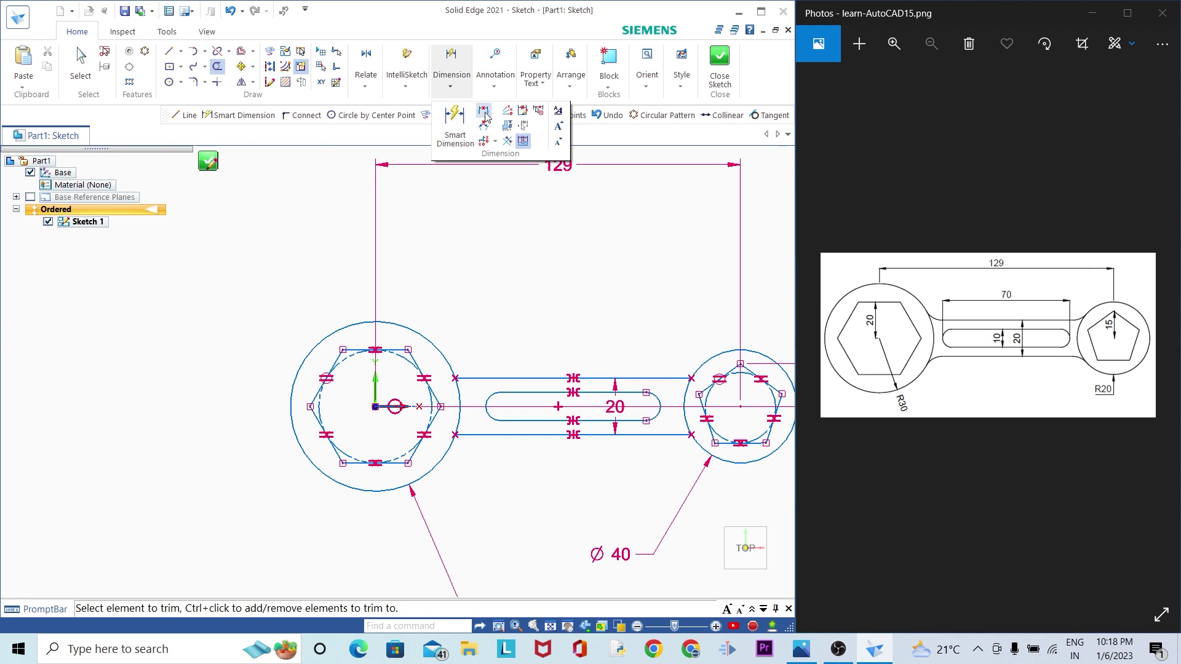
# Step: Dimension the slot length between its end arcs above the slot, keeping 61.75 after trying 70
pyautogui.click(484, 113)
pyautogui.scroll(1, 628, 382)
pyautogui.click(451, 401)
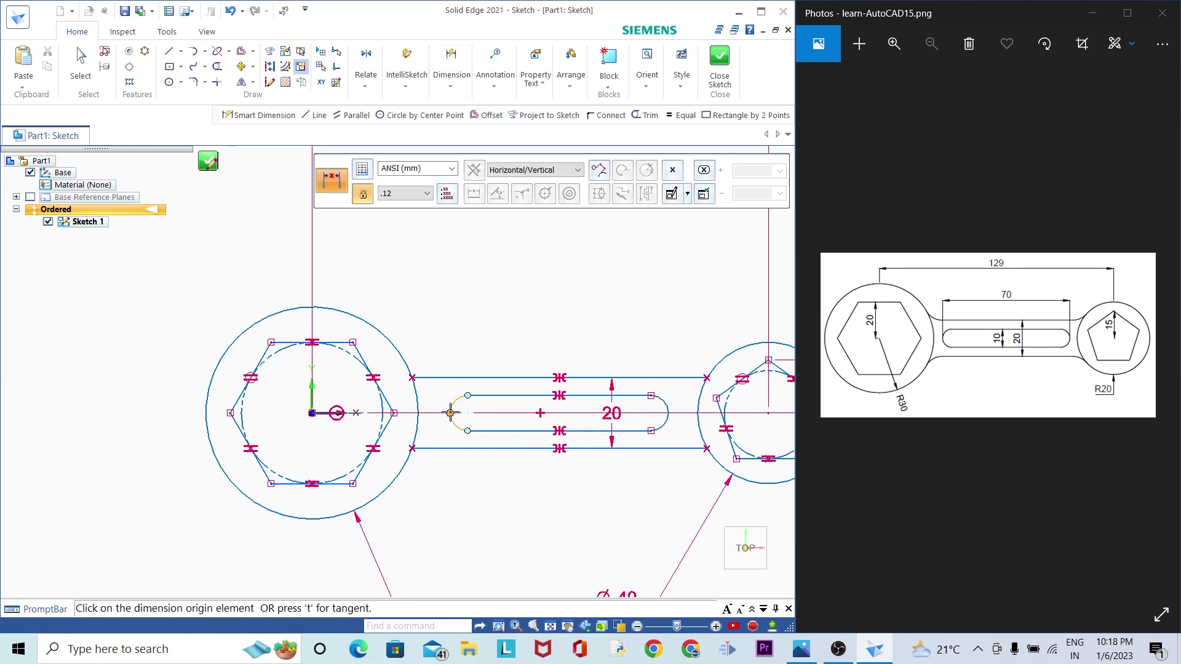
pyautogui.click(668, 413)
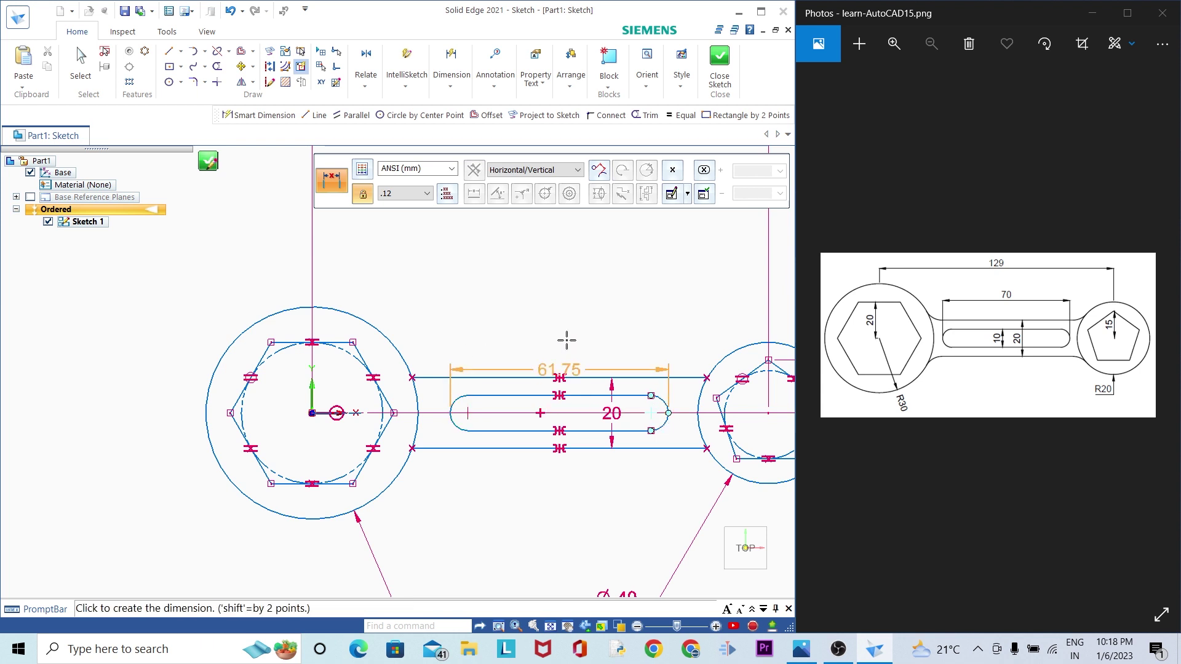
pyautogui.click(557, 336)
pyautogui.write('70')
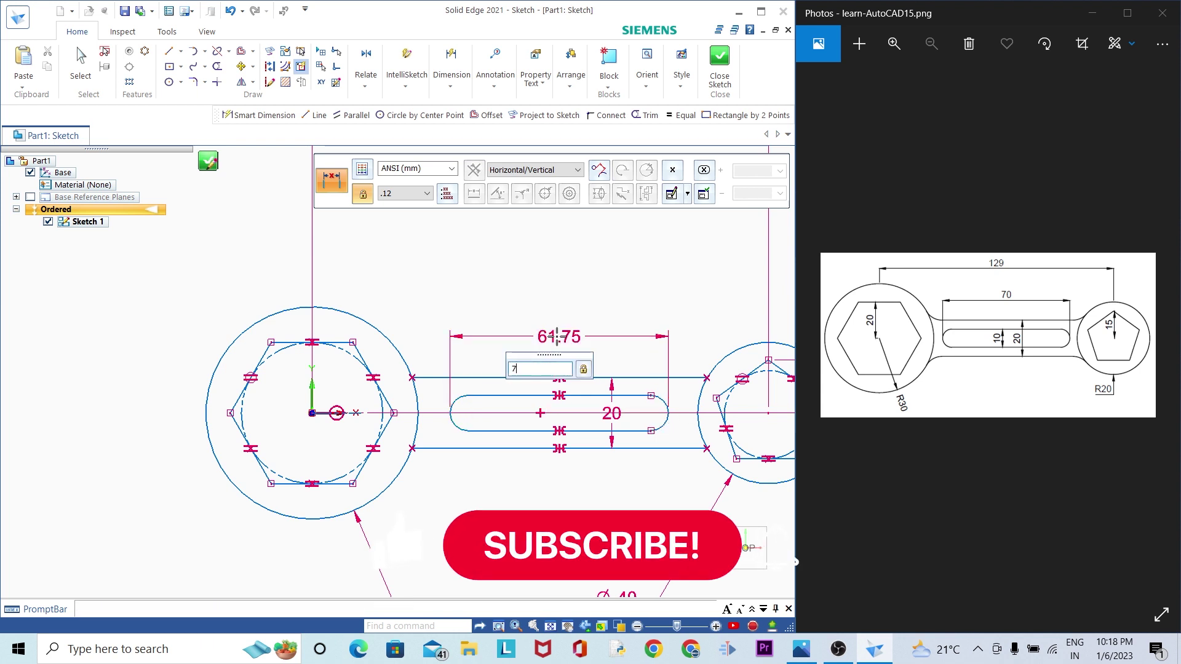
pyautogui.press('Return')
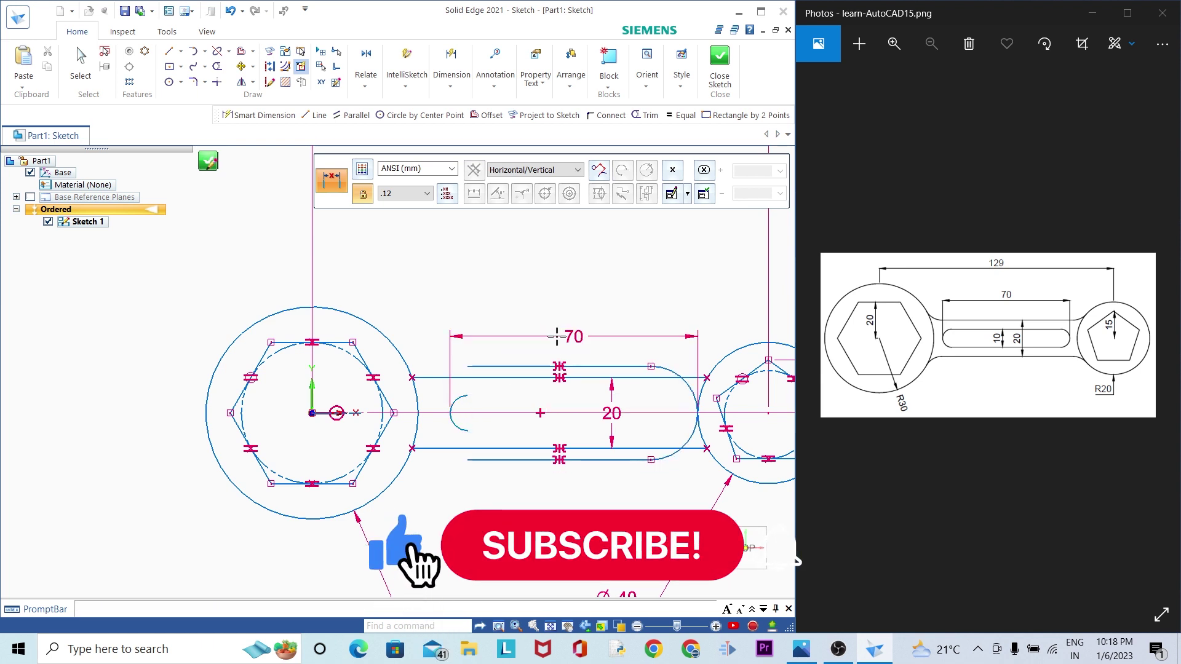
pyautogui.hotkey('ctrl', 'z')
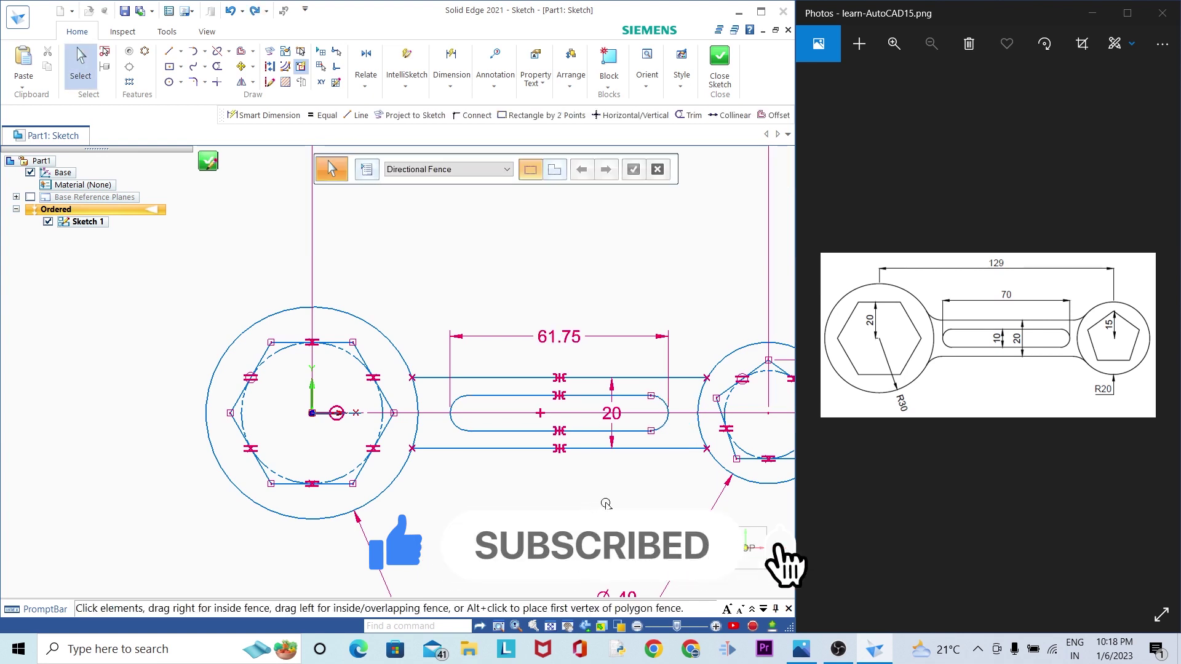
# Step: Make the slot's left end arc equal to the right end arc
pyautogui.click(365, 86)
pyautogui.click(376, 125)
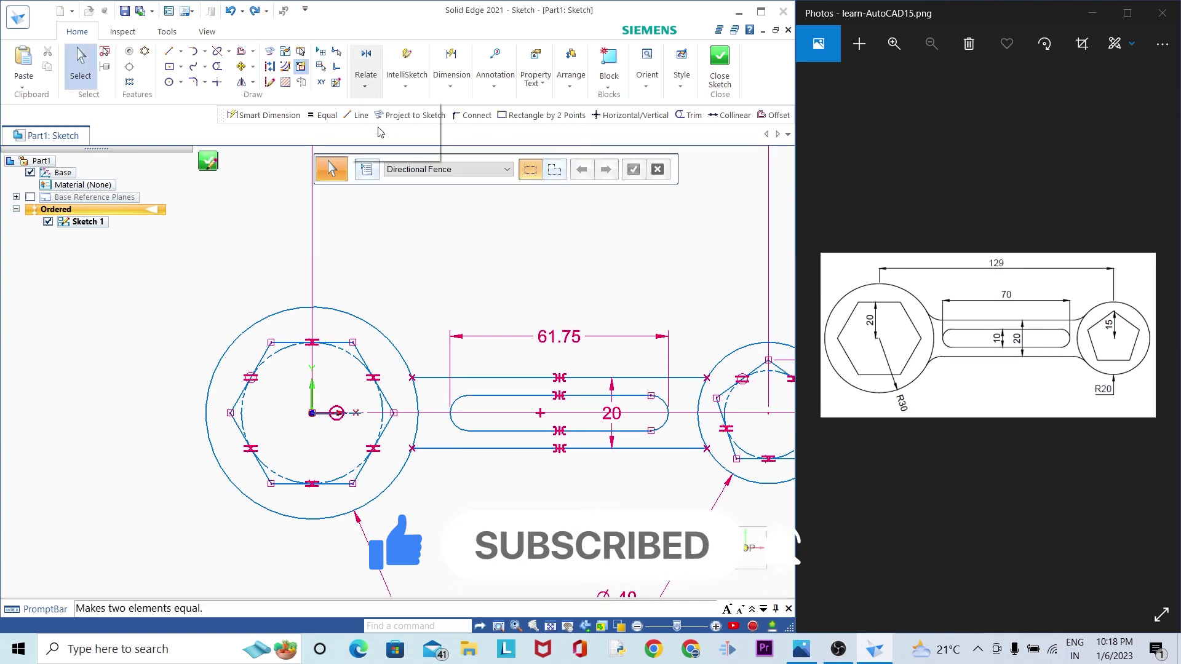
pyautogui.click(667, 395)
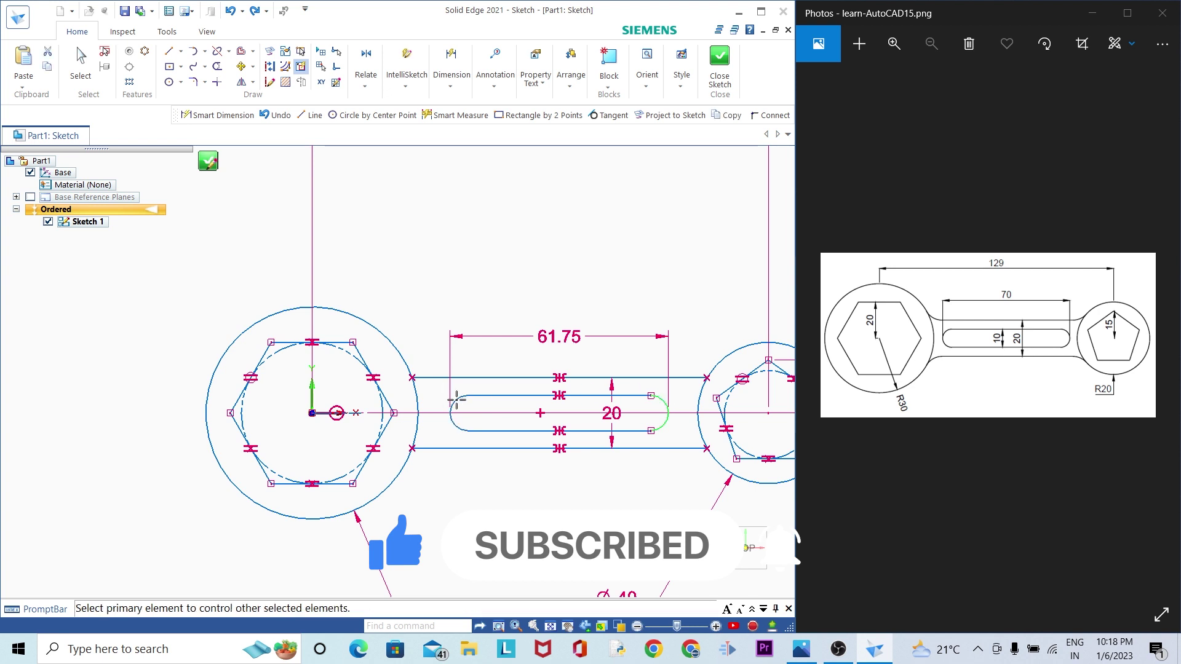
pyautogui.click(457, 401)
# Step: Dimension the right slot arc with an R 5 radius
pyautogui.click(451, 76)
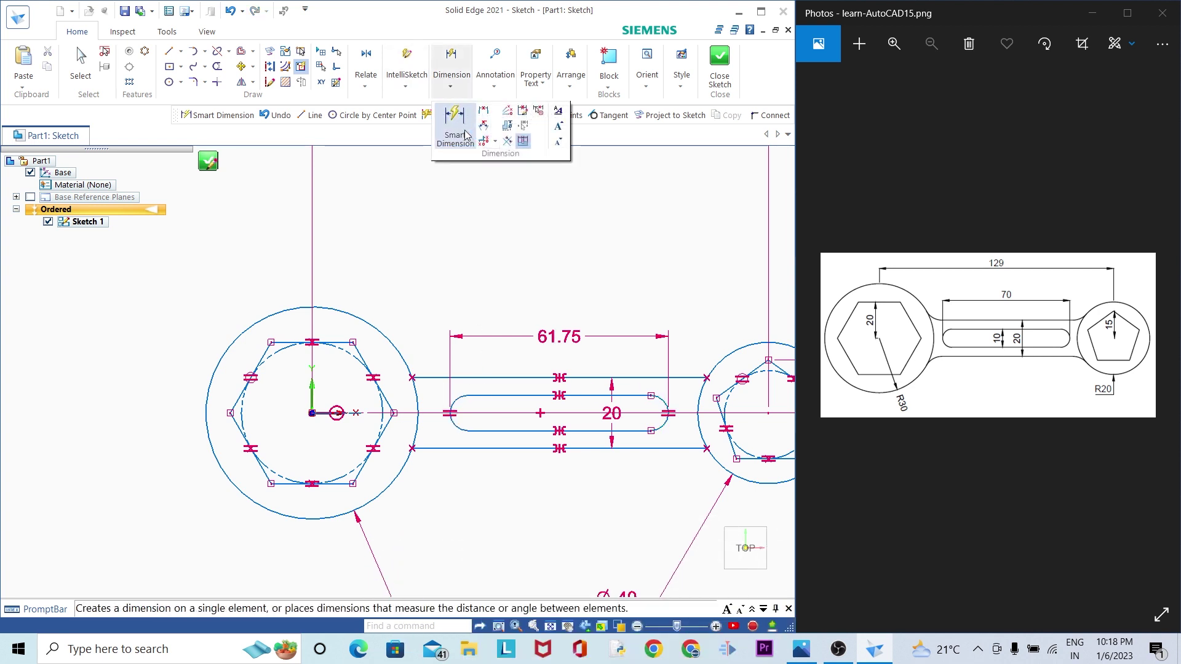
pyautogui.click(466, 135)
pyautogui.scroll(1, 670, 394)
pyautogui.click(666, 399)
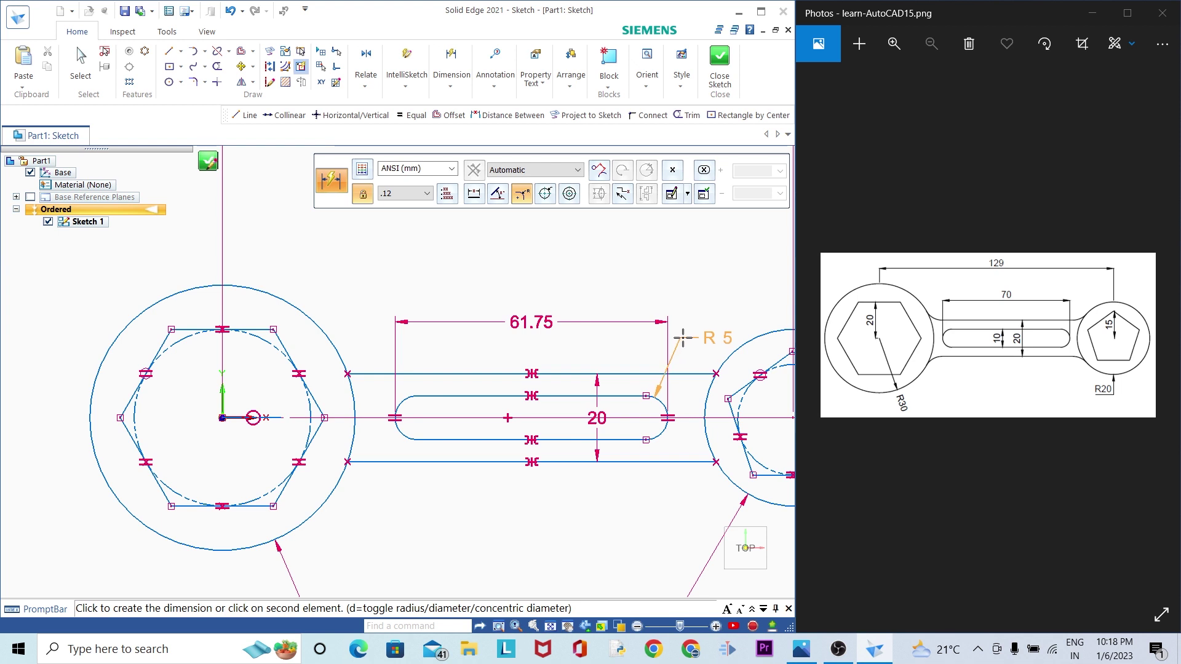
pyautogui.click(683, 338)
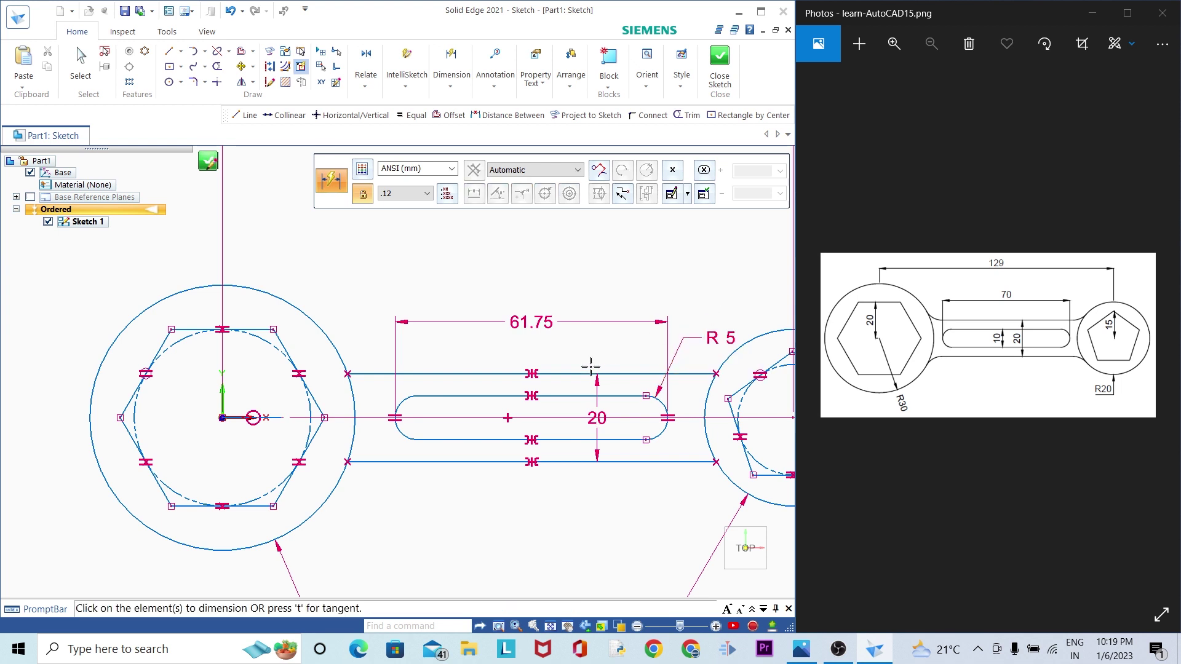
pyautogui.click(451, 86)
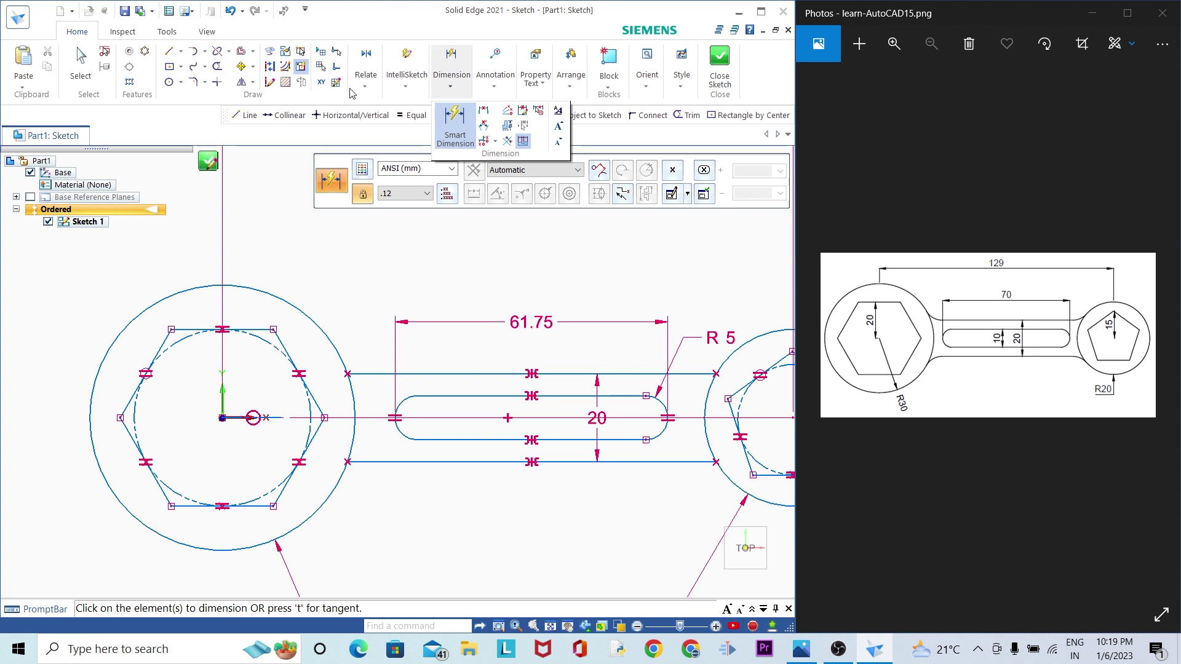
# Step: Make the slot's left arc tangent to the bottom slot line
pyautogui.click(365, 83)
pyautogui.click(366, 141)
pyautogui.scroll(3, 421, 390)
pyautogui.click(379, 415)
pyautogui.scroll(-2, 416, 415)
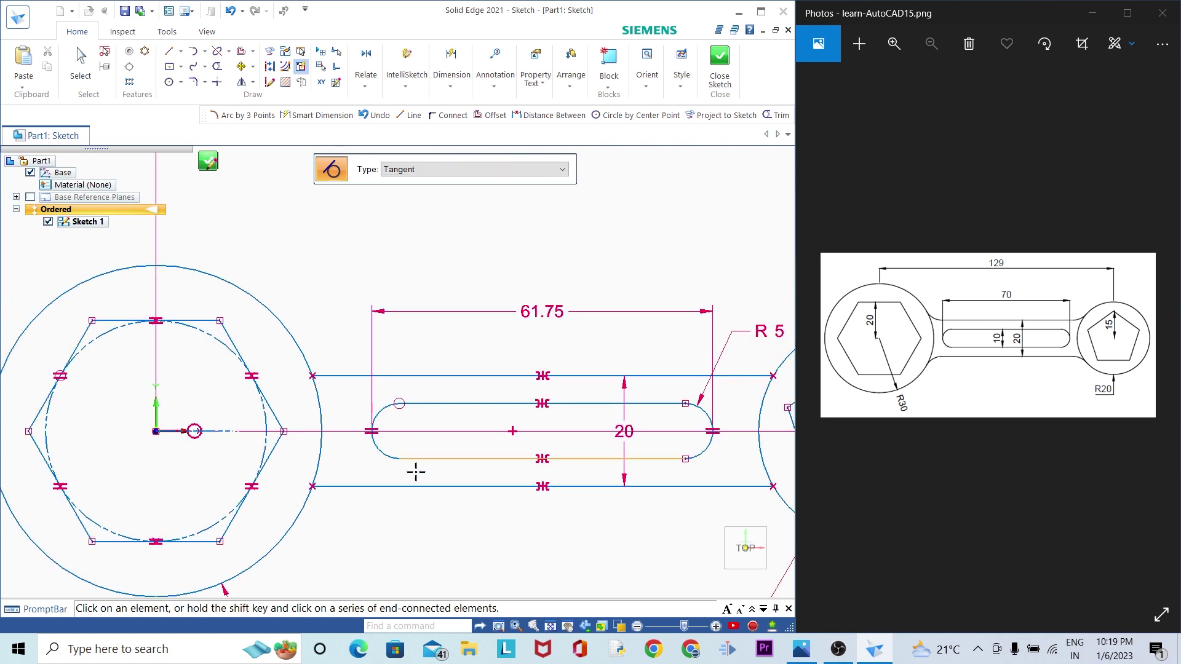
pyautogui.scroll(1, 414, 469)
pyautogui.click(387, 452)
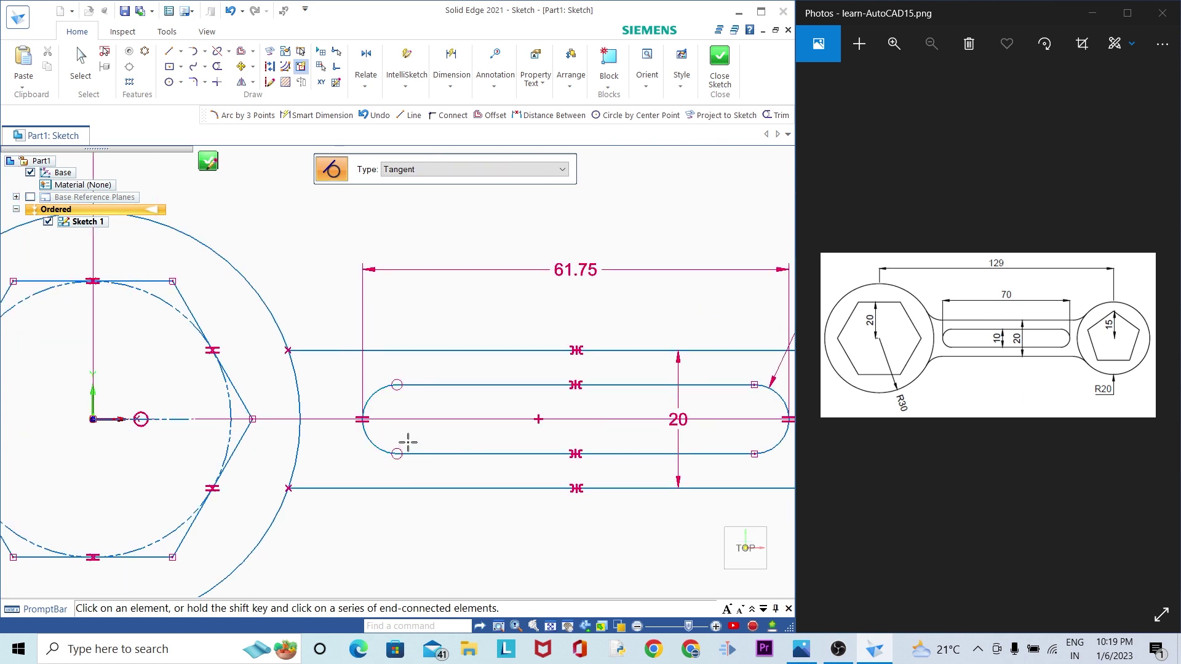
pyautogui.scroll(-2, 408, 442)
# Step: Connect the left arc's top and bottom endpoints to the slot's top and bottom lines
pyautogui.click(365, 86)
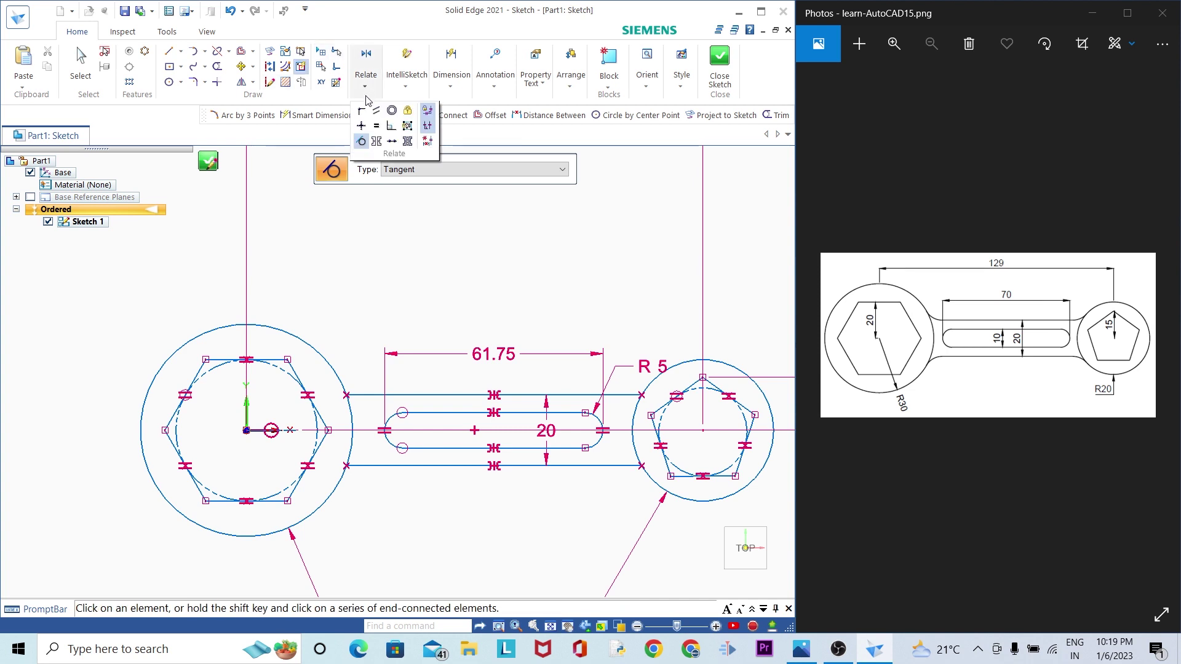
pyautogui.click(361, 110)
pyautogui.scroll(2, 401, 406)
pyautogui.click(392, 387)
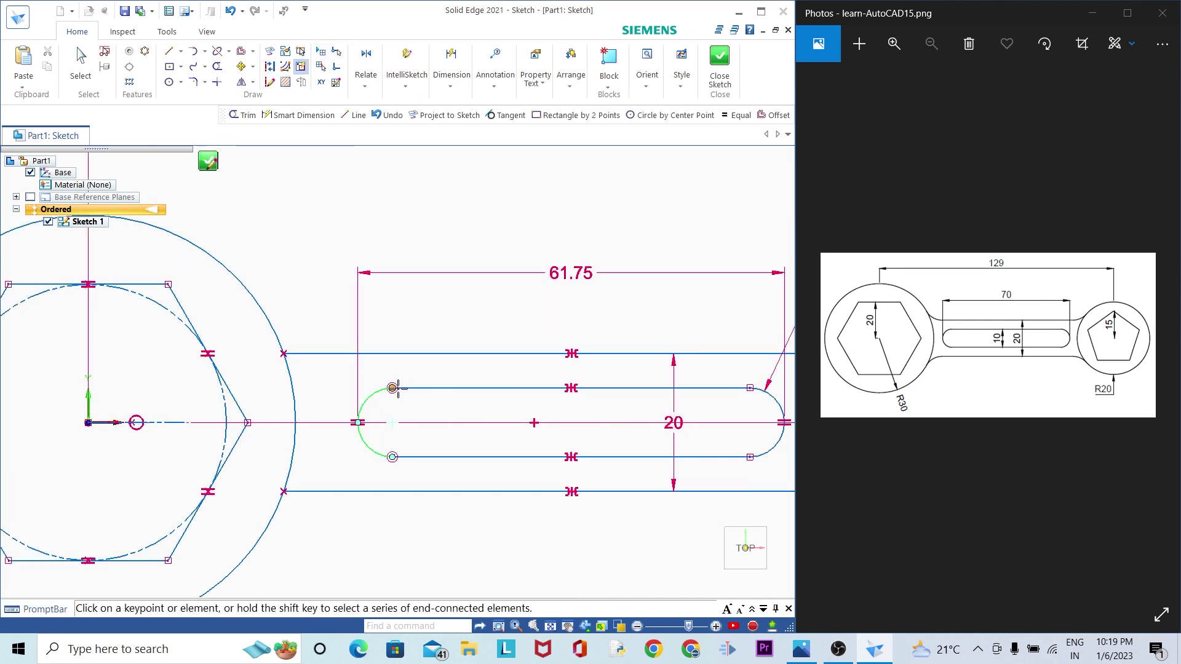
pyautogui.click(393, 387)
pyautogui.scroll(1, 393, 388)
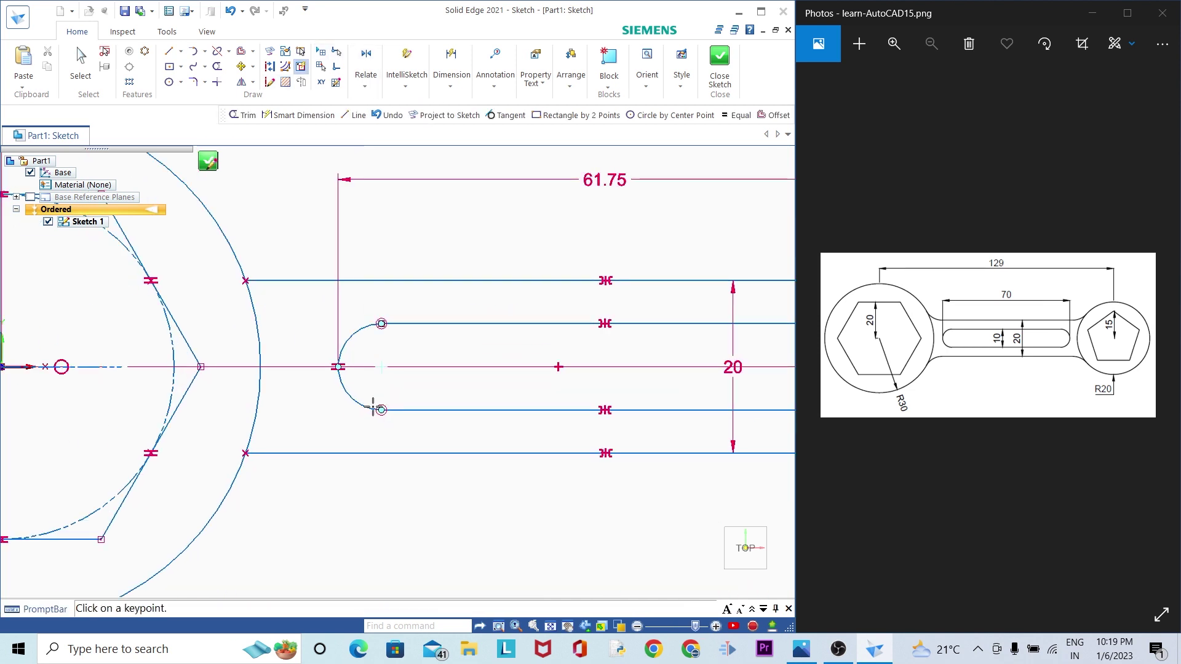
pyautogui.click(379, 410)
pyautogui.click(381, 410)
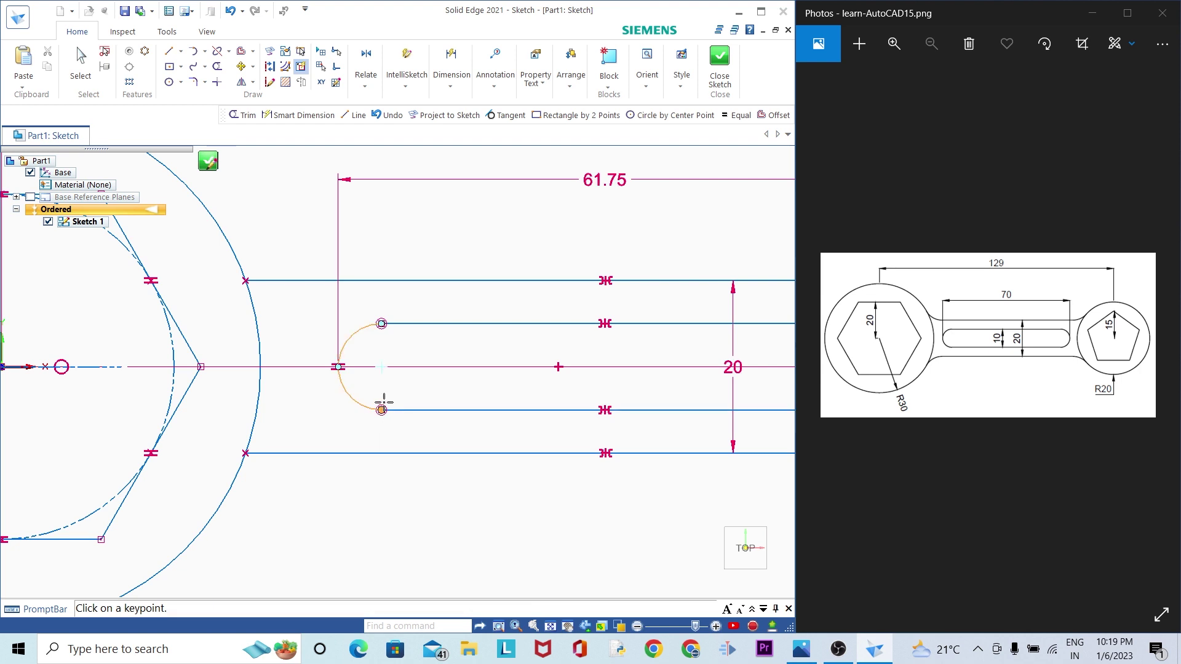
pyautogui.scroll(-2, 383, 404)
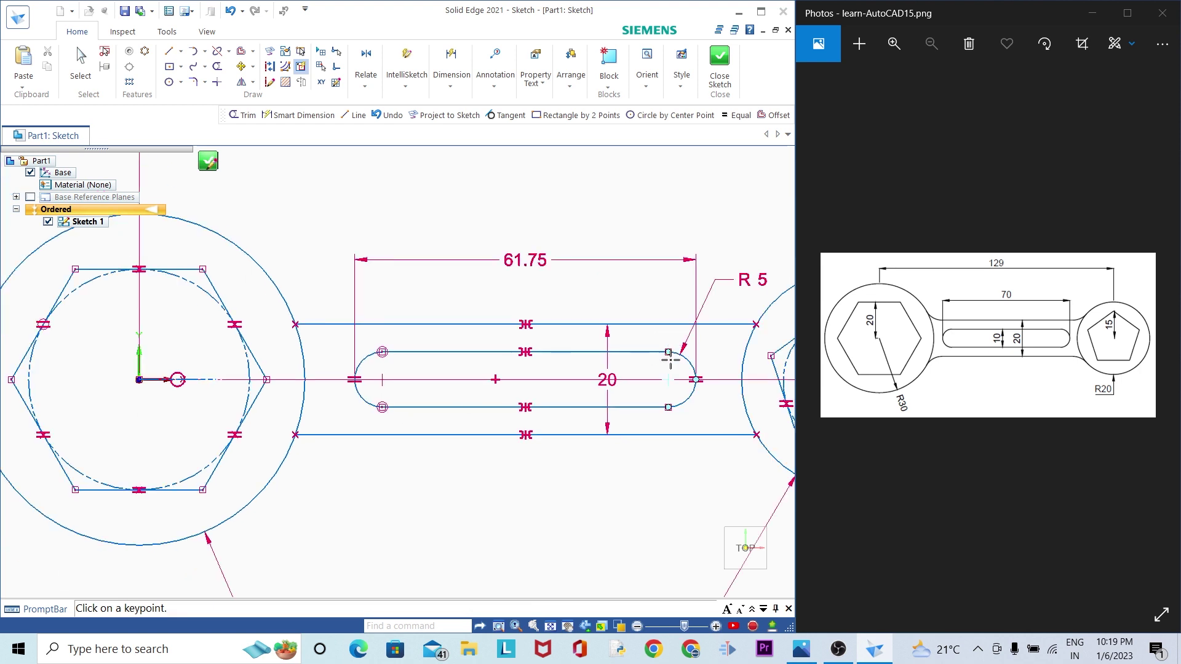
# Step: Make the right slot arc tangent to the slot's top line
pyautogui.click(365, 86)
pyautogui.click(361, 141)
pyautogui.scroll(1, 652, 345)
pyautogui.click(676, 357)
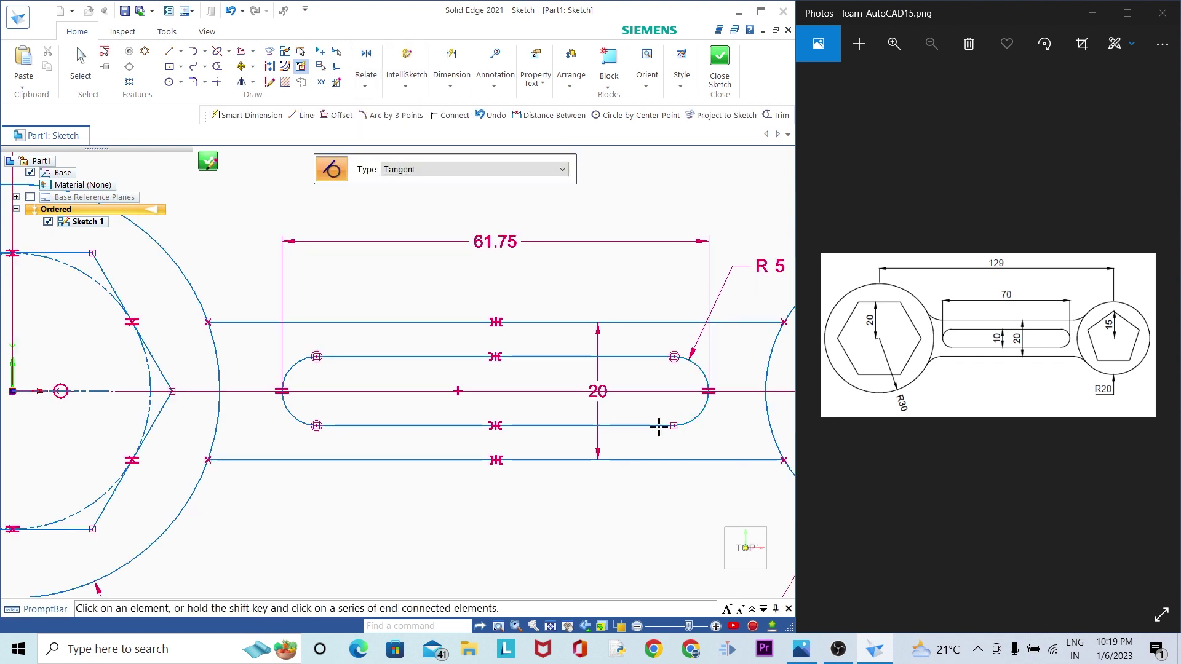
pyautogui.scroll(-2, 617, 424)
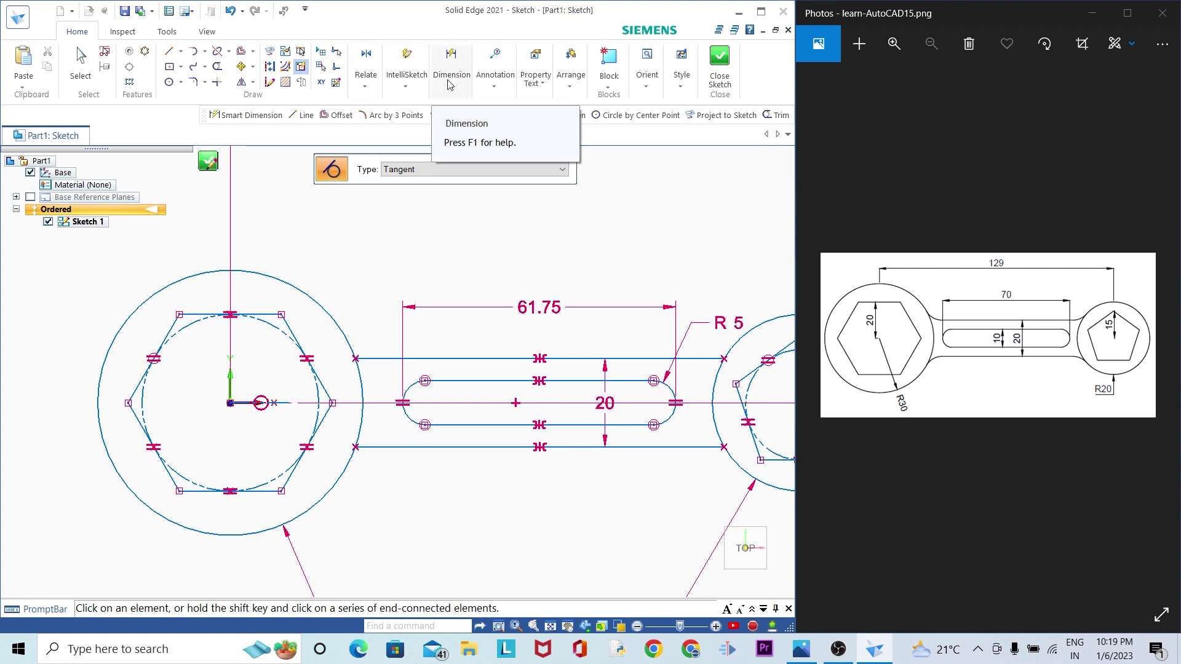
# Step: Edit the 61.75 slot length dimension to read 70
pyautogui.press('Escape')
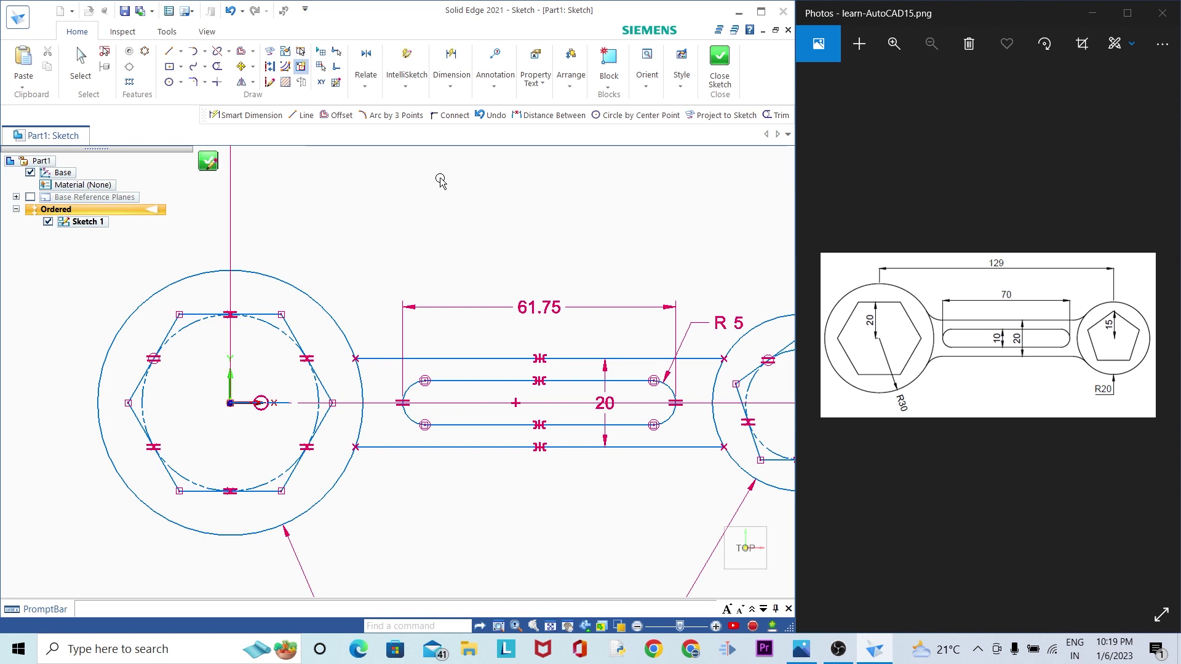
pyautogui.click(557, 312)
pyautogui.write('70')
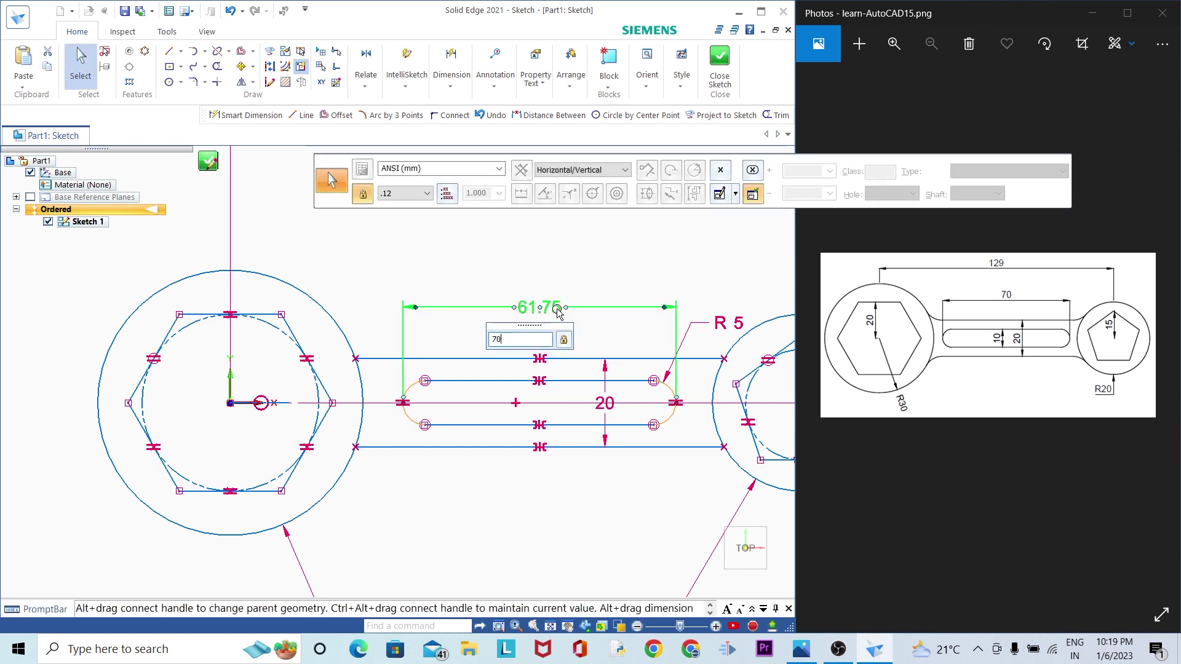
pyautogui.press('Return')
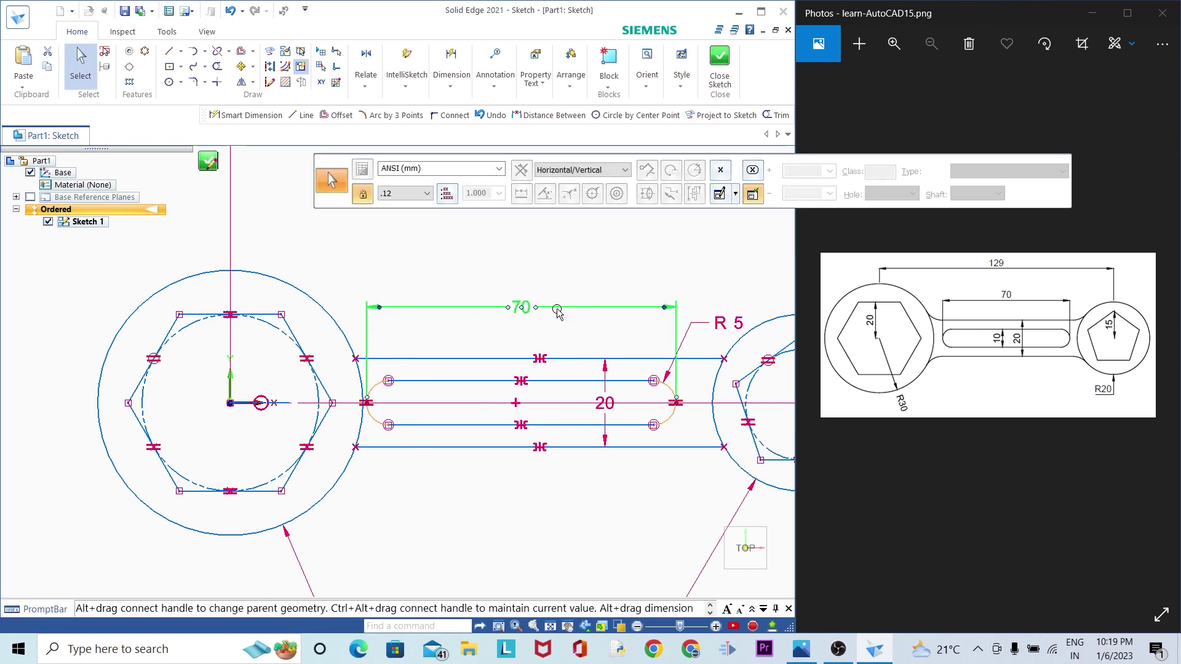
pyautogui.scroll(-2, 556, 311)
pyautogui.scroll(1, 613, 378)
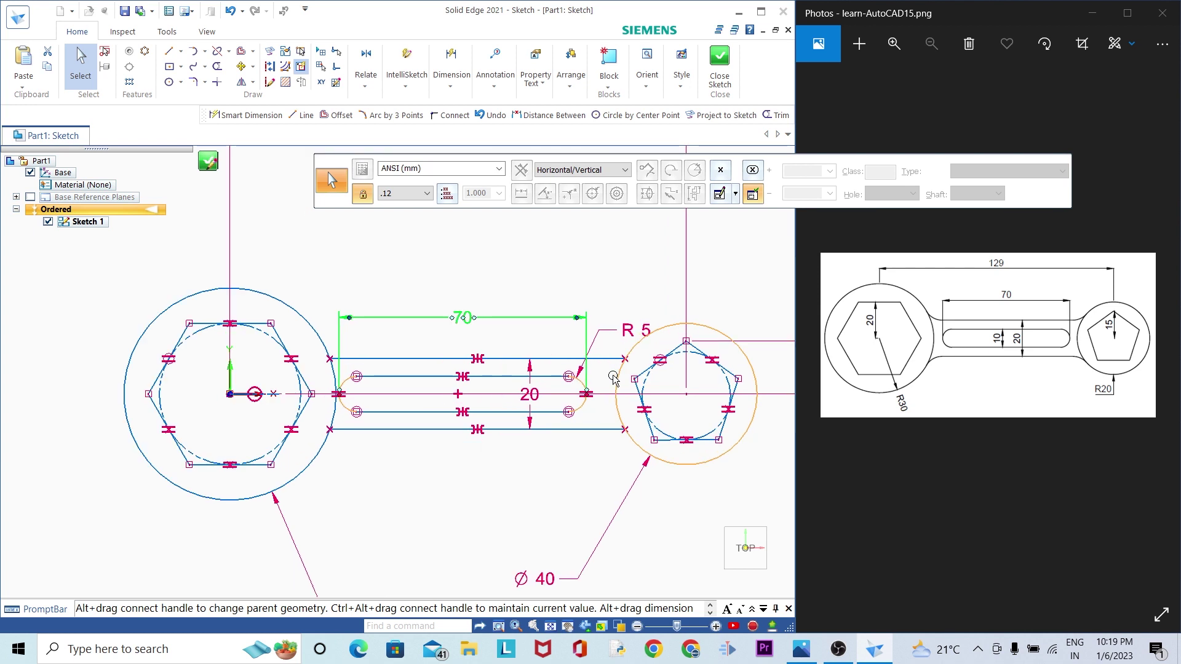
pyautogui.scroll(-1, 530, 373)
pyautogui.scroll(1, 530, 374)
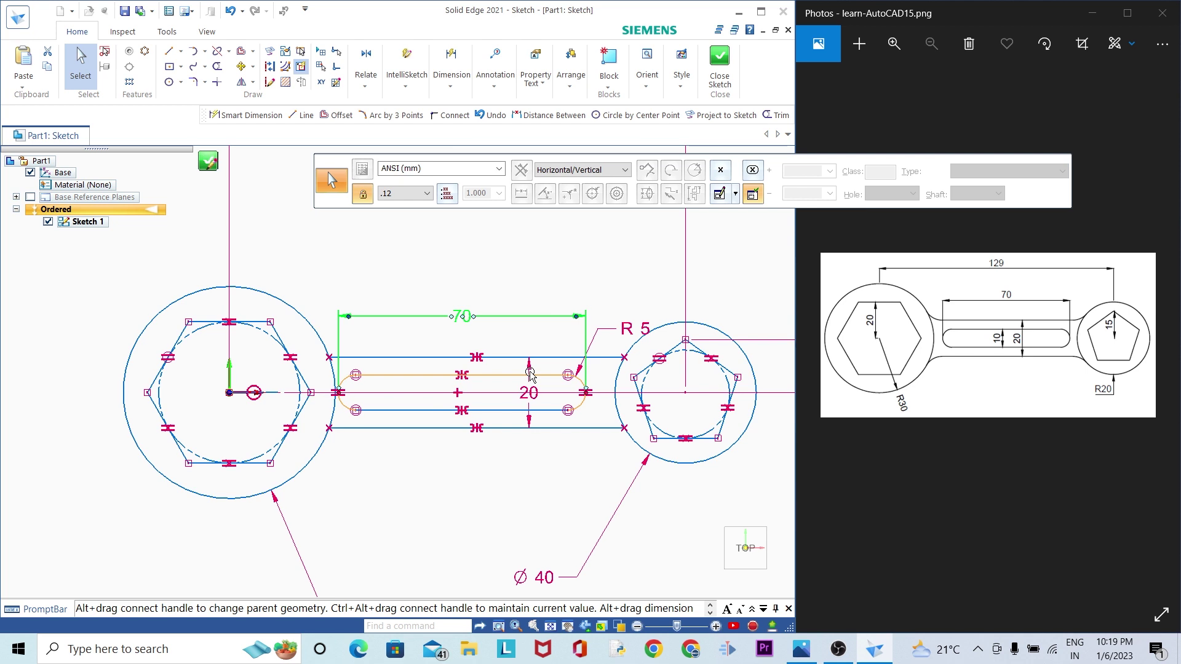
pyautogui.scroll(1, 530, 374)
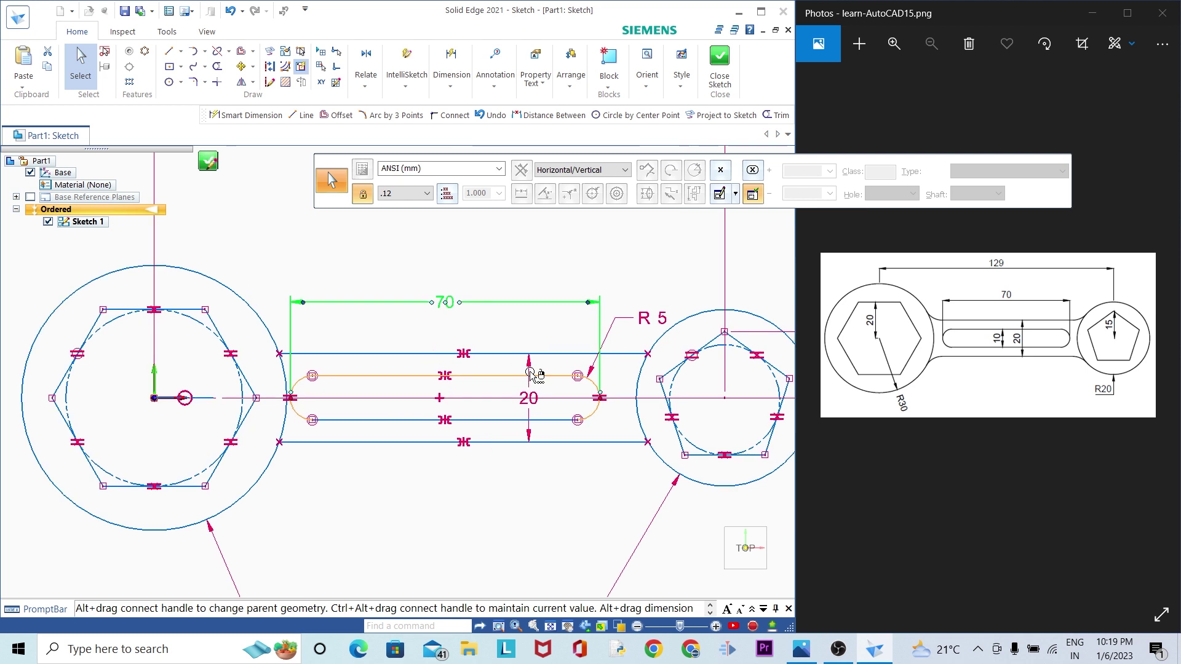
# Step: Draw a vertical line across the slot from the upper to the lower outer line
pyautogui.click(170, 58)
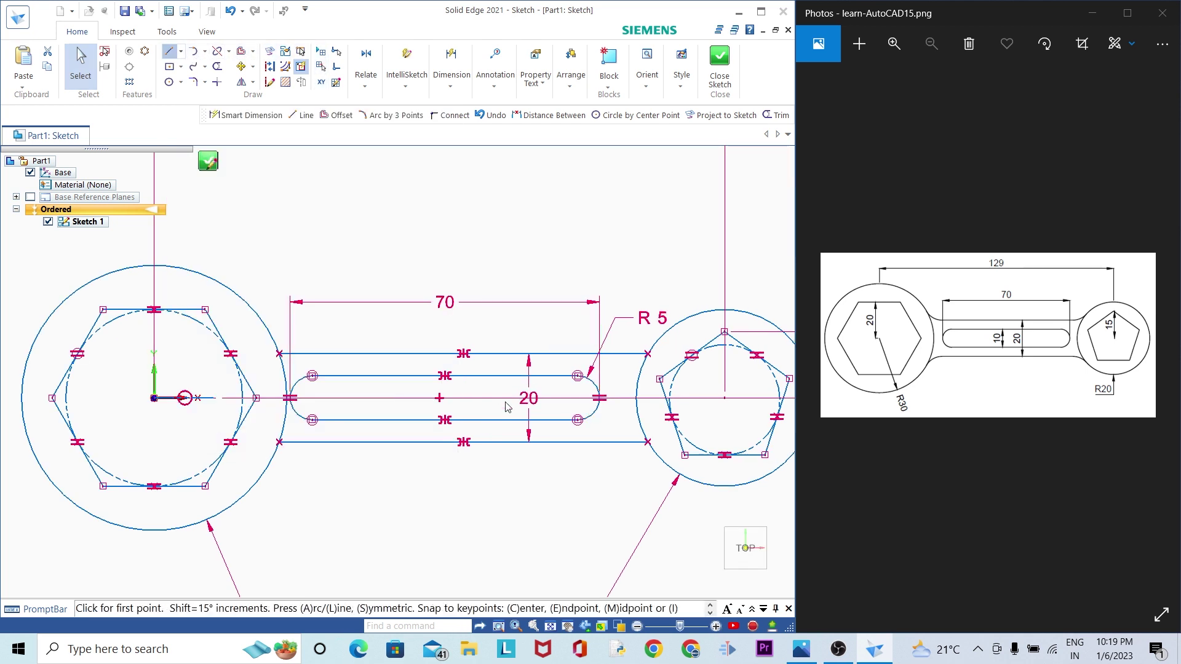
pyautogui.click(465, 353)
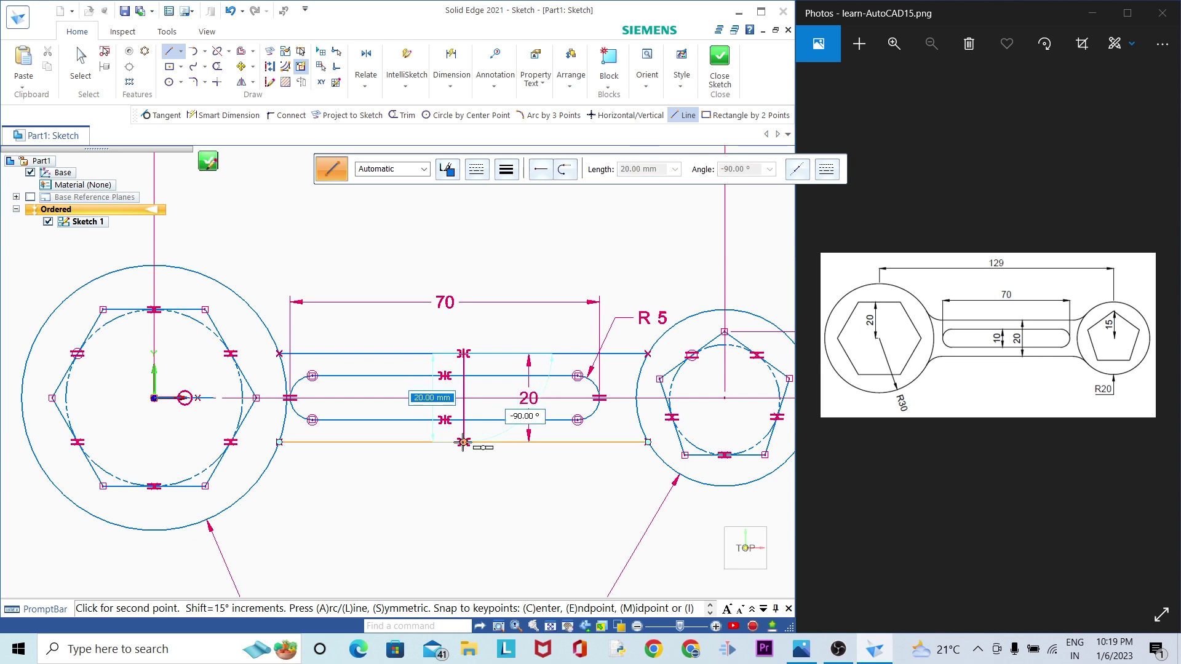
pyautogui.click(463, 443)
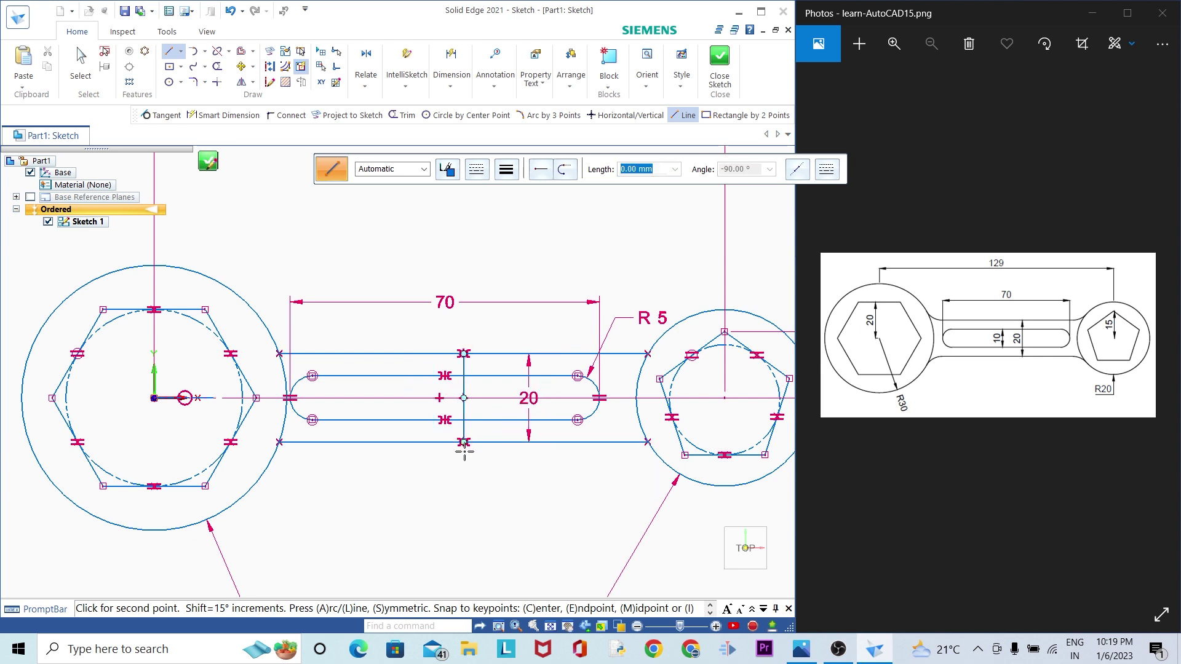
pyautogui.press('Escape')
# Step: Give the new vertical line a dashed line style
pyautogui.scroll(2, 465, 369)
pyautogui.click(462, 369)
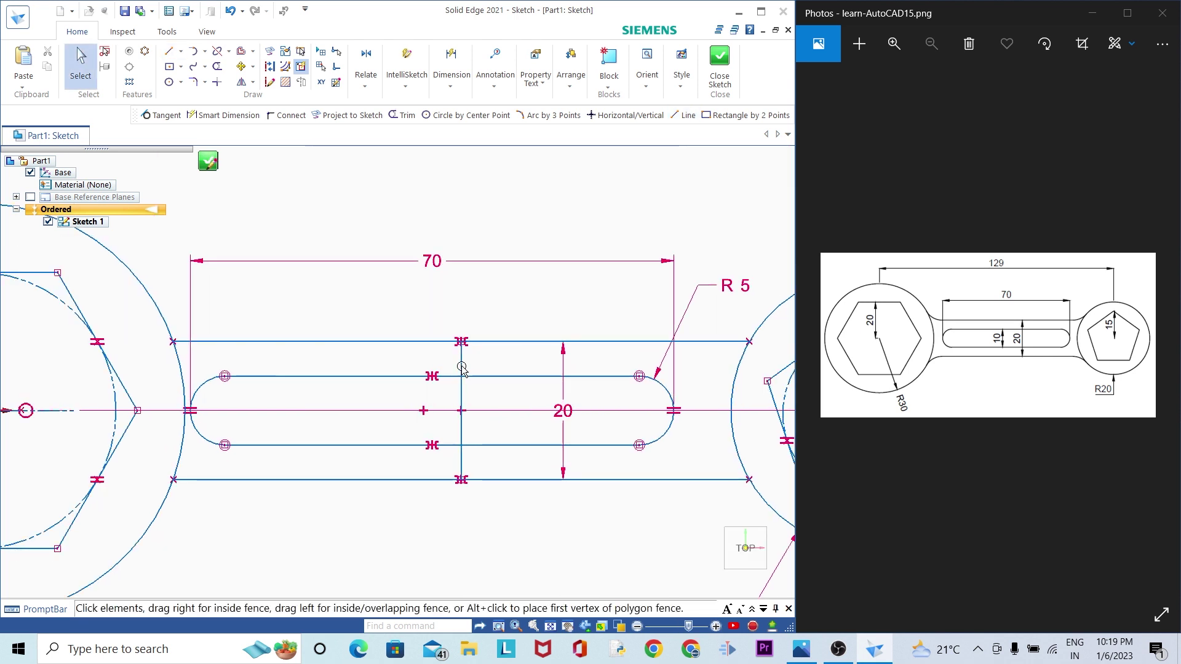
pyautogui.click(477, 170)
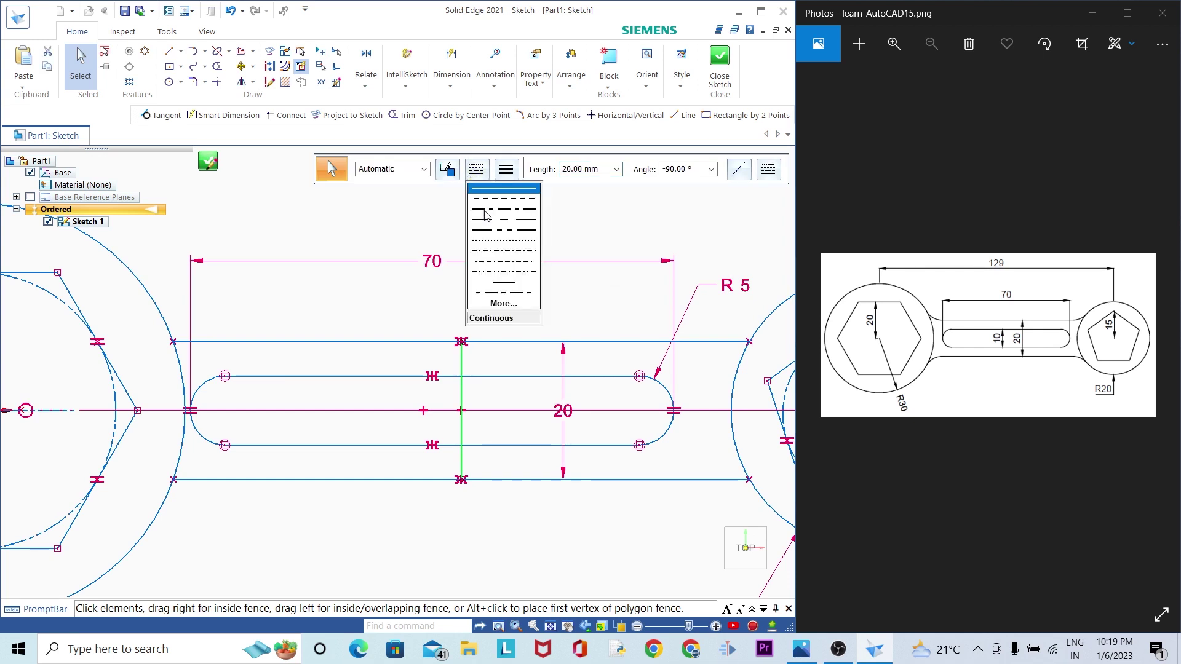
pyautogui.press('Escape')
pyautogui.scroll(-2, 469, 306)
pyautogui.press('Escape')
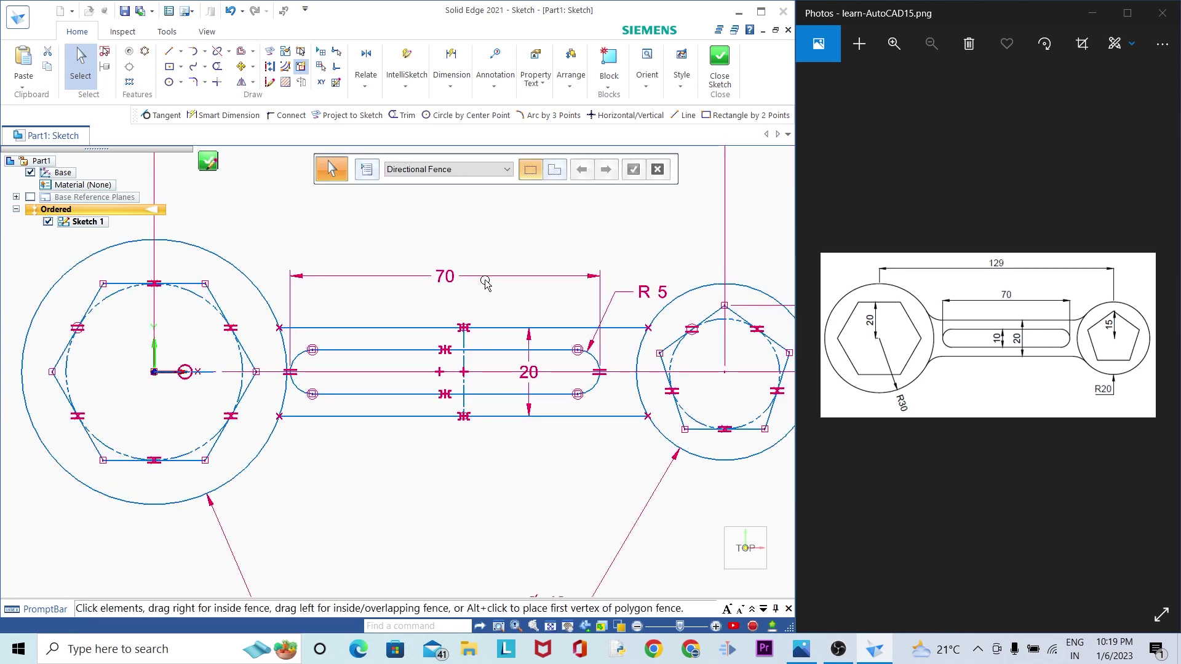
# Step: Connect the vertical line's ends to the outer tangent lines
pyautogui.click(365, 83)
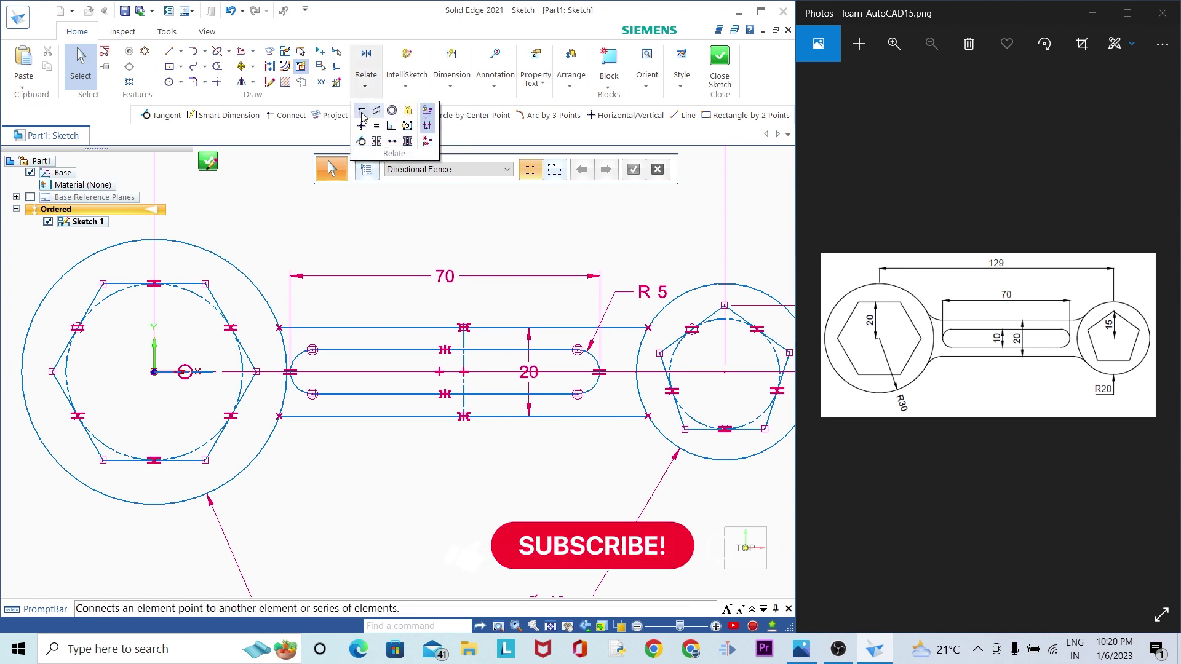
pyautogui.click(362, 117)
pyautogui.scroll(3, 468, 357)
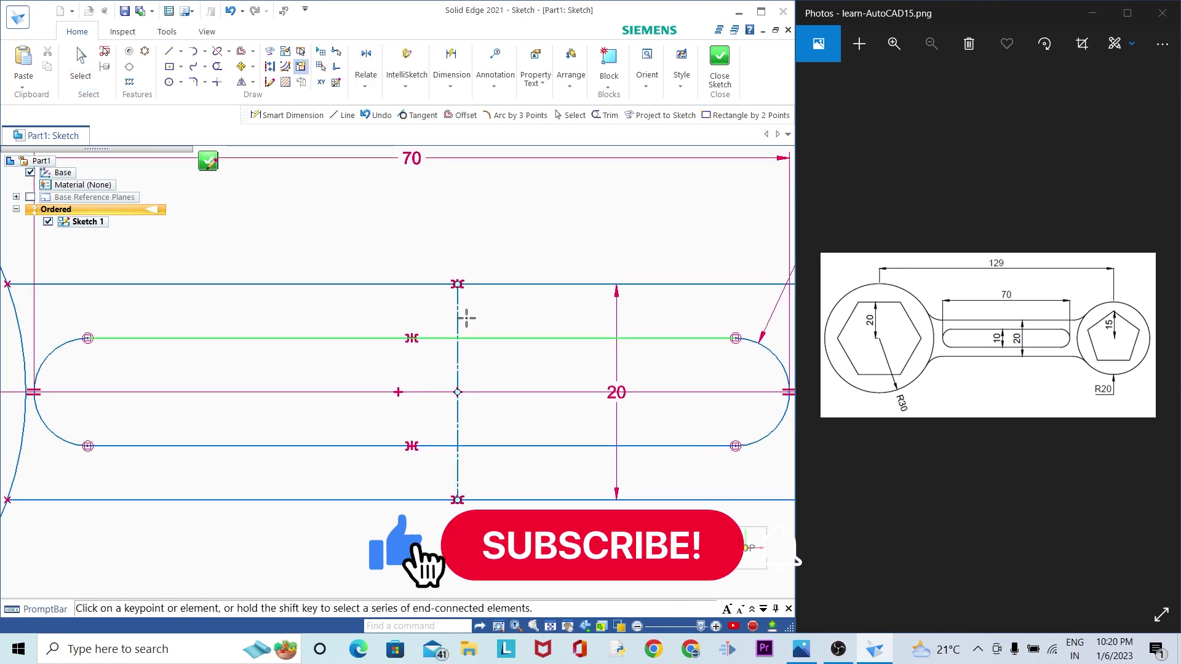
pyautogui.click(457, 317)
pyautogui.scroll(-1, 468, 357)
pyautogui.scroll(-2, 469, 369)
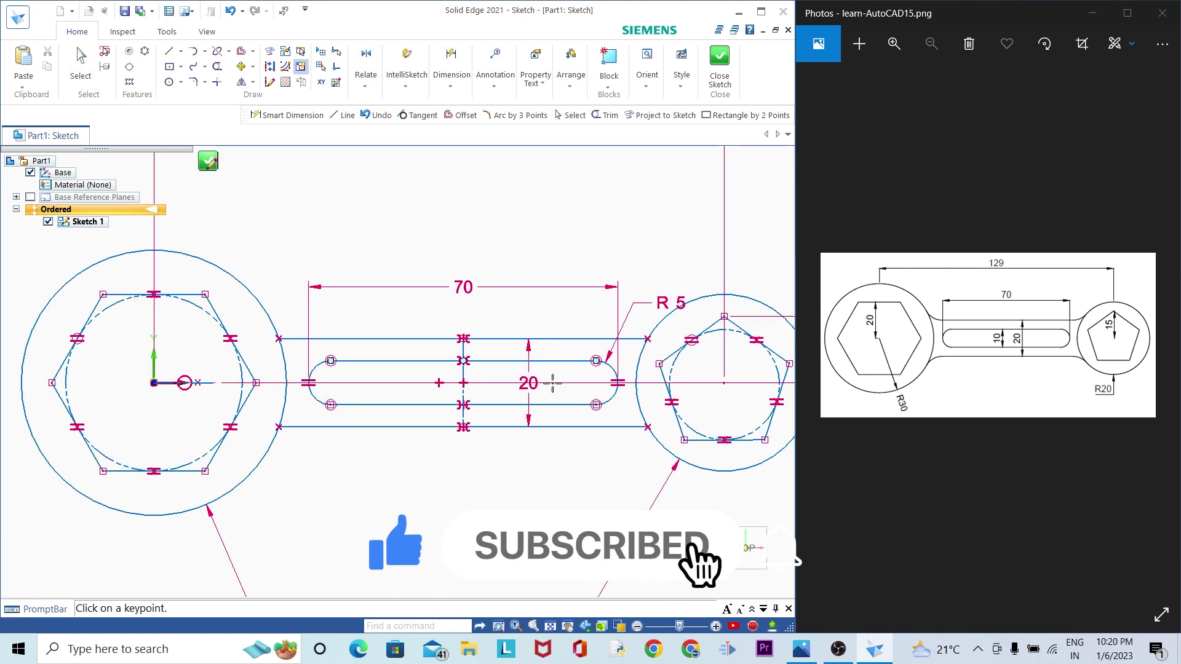
pyautogui.scroll(-1, 552, 382)
pyautogui.press('Escape')
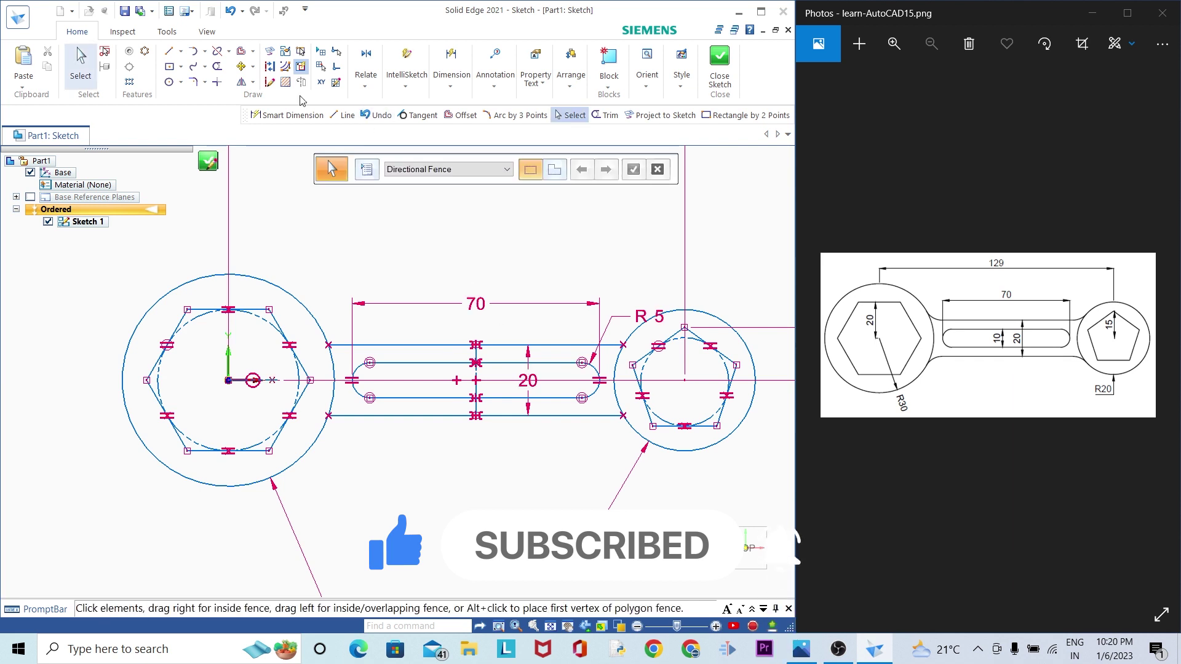
# Step: Fillet the upper-left and lower-left corners where the tangent lines meet the left circle
pyautogui.click(196, 88)
pyautogui.scroll(2, 310, 295)
pyautogui.click(338, 358)
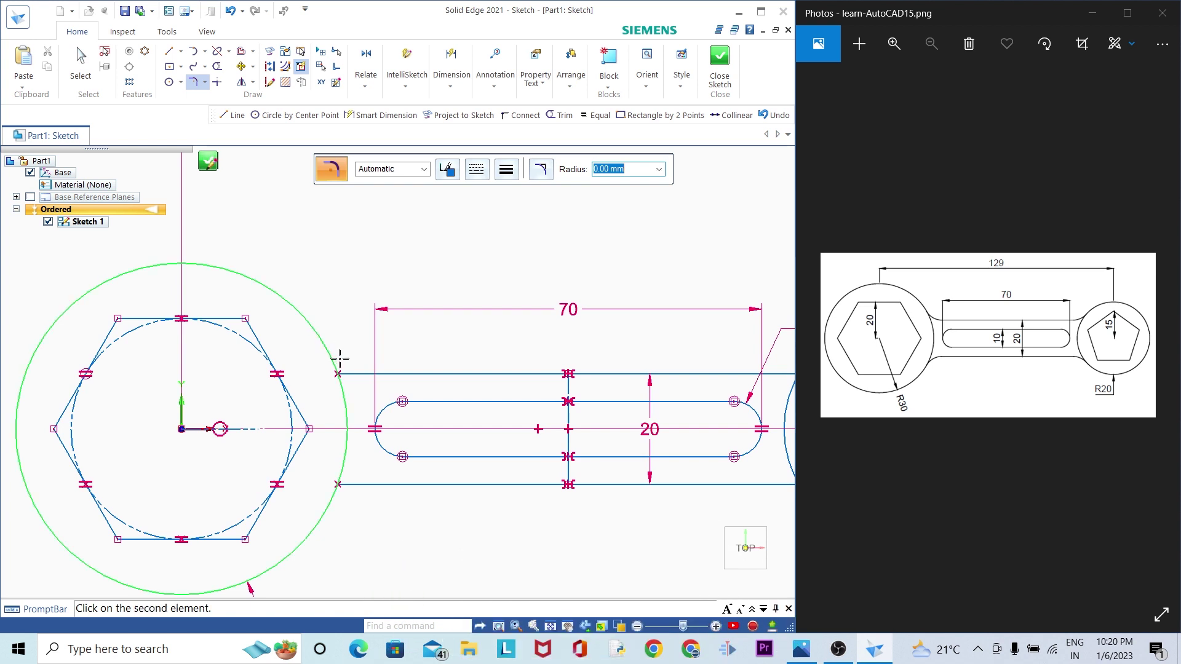
pyautogui.click(357, 373)
pyautogui.scroll(2, 342, 367)
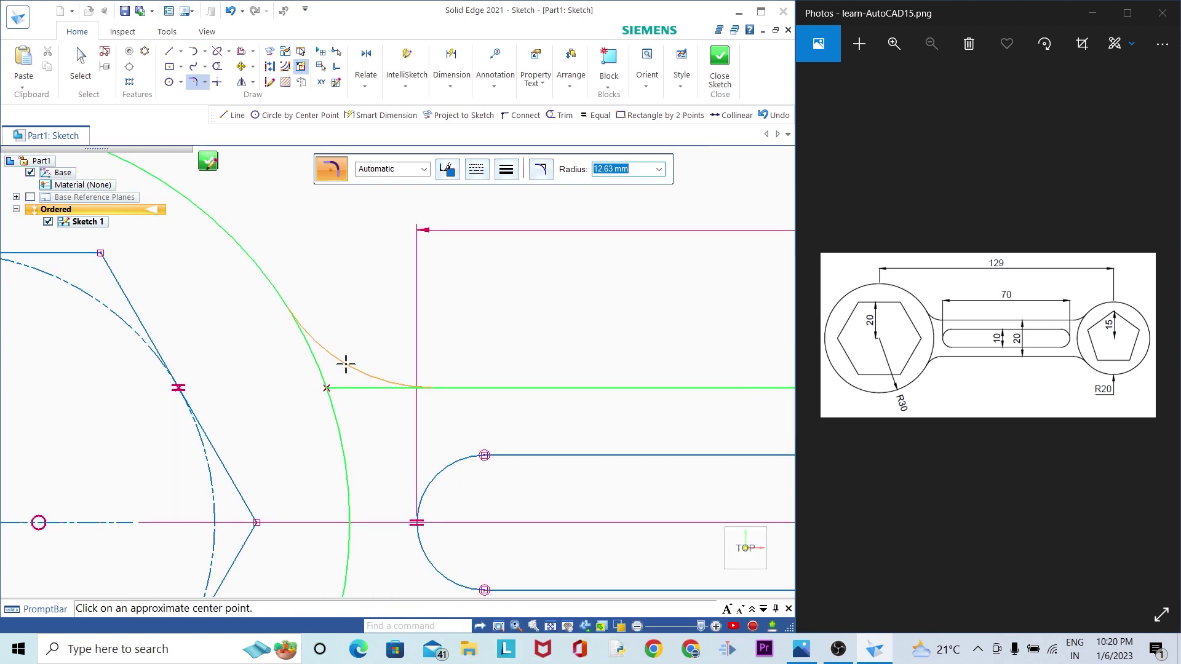
pyautogui.click(339, 369)
pyautogui.scroll(-2, 322, 308)
pyautogui.scroll(-2, 342, 436)
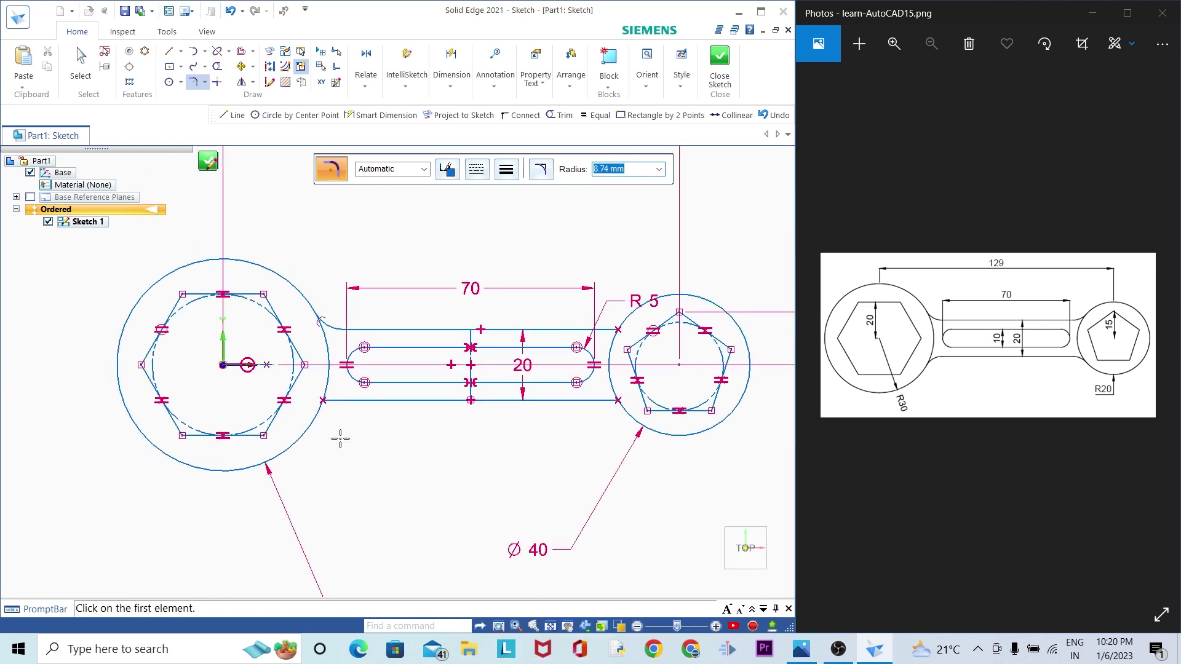
pyautogui.scroll(3, 327, 372)
pyautogui.scroll(1, 326, 367)
pyautogui.click(326, 368)
pyautogui.click(285, 390)
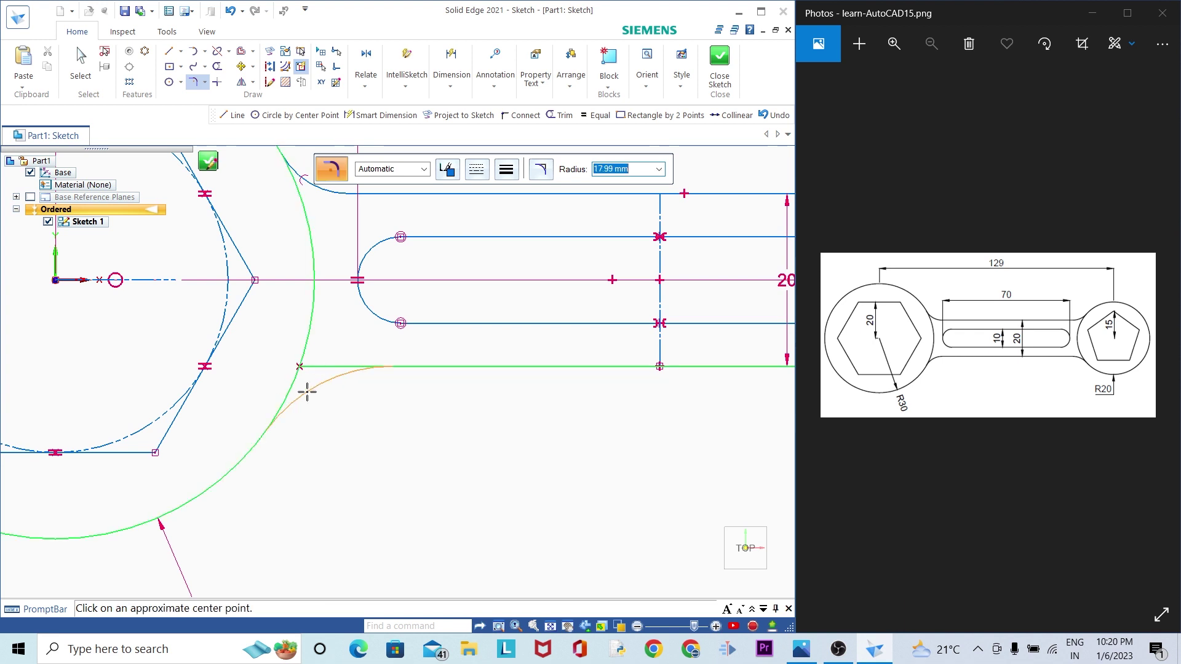
pyautogui.click(308, 392)
# Step: Fillet the upper-right and lower-right corners where the tangent lines meet the right circle
pyautogui.scroll(-2, 308, 392)
pyautogui.scroll(2, 517, 404)
pyautogui.click(520, 390)
pyautogui.click(533, 403)
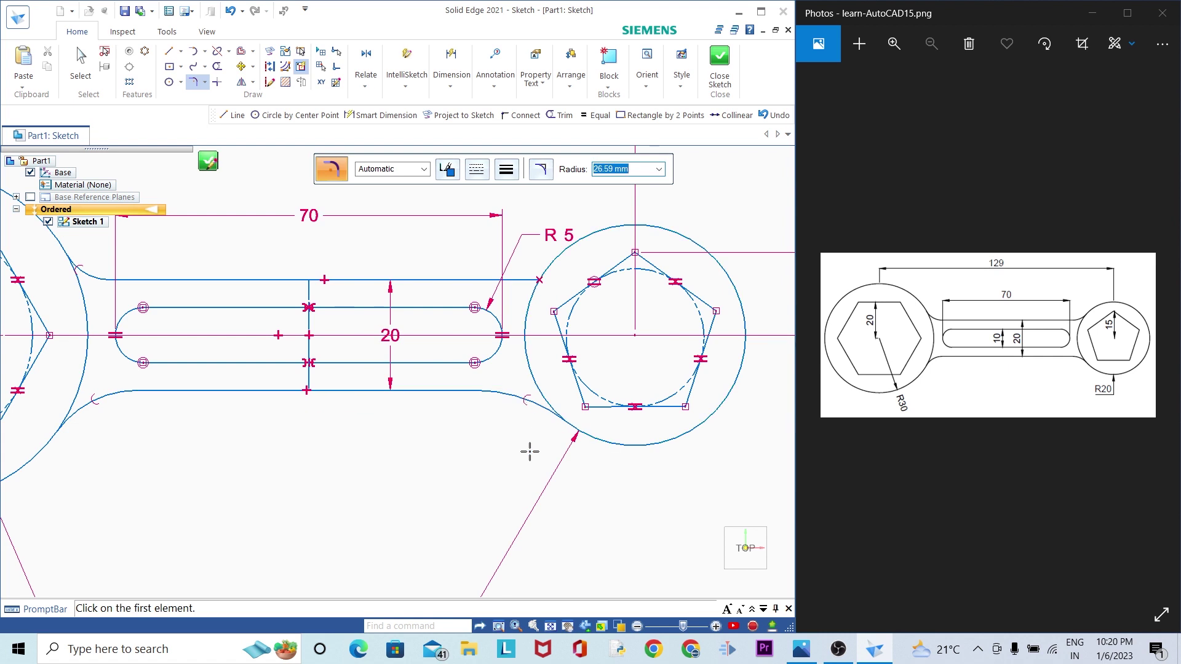
pyautogui.scroll(-2, 527, 453)
pyautogui.scroll(3, 542, 359)
pyautogui.click(545, 363)
pyautogui.click(562, 344)
pyautogui.click(553, 349)
pyautogui.scroll(-2, 560, 354)
pyautogui.scroll(1, 582, 365)
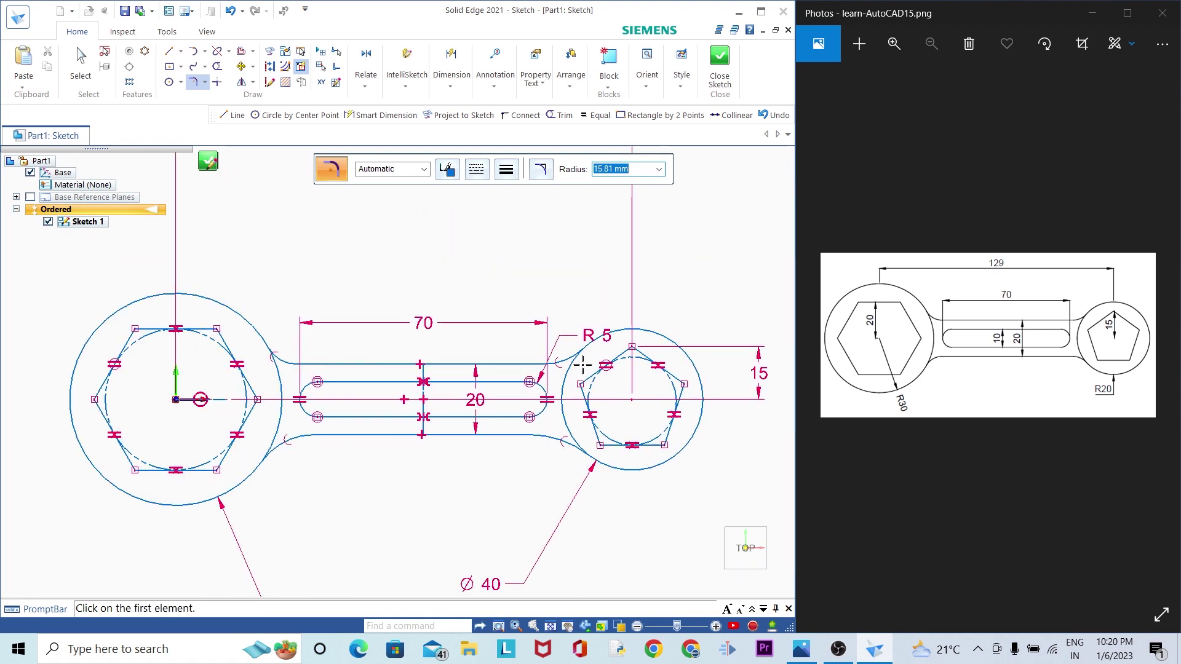
# Step: Apply Equal relationships so all four fillet arcs share the same radius
pyautogui.click(369, 93)
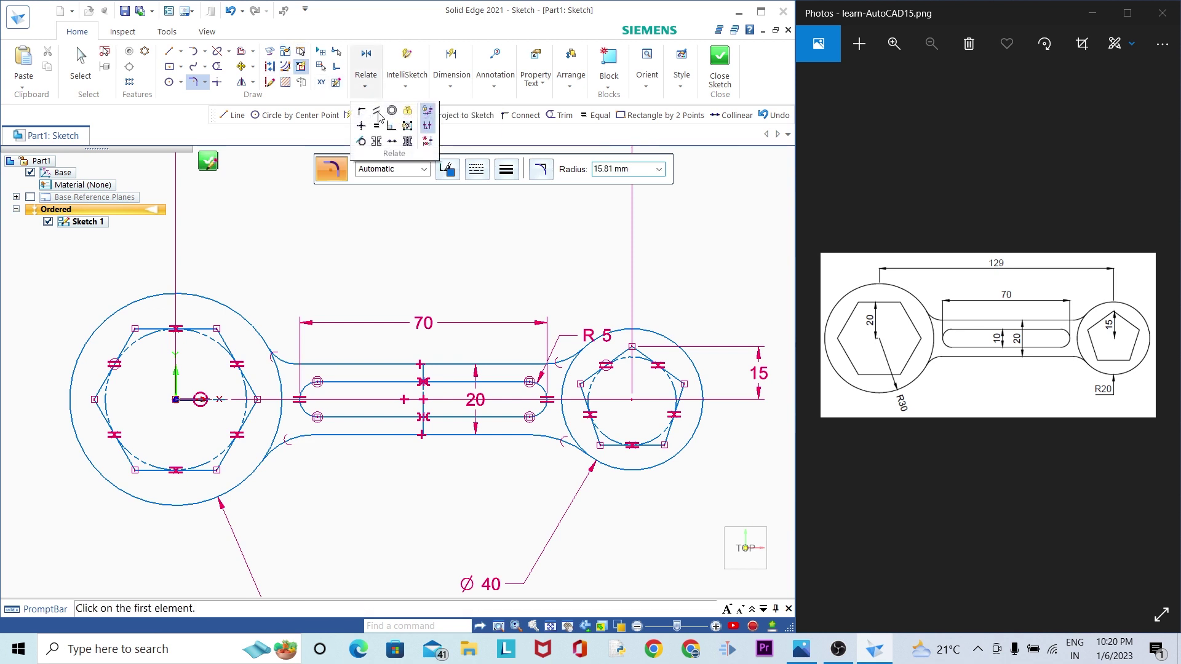
pyautogui.click(379, 128)
pyautogui.scroll(1, 290, 361)
pyautogui.click(281, 351)
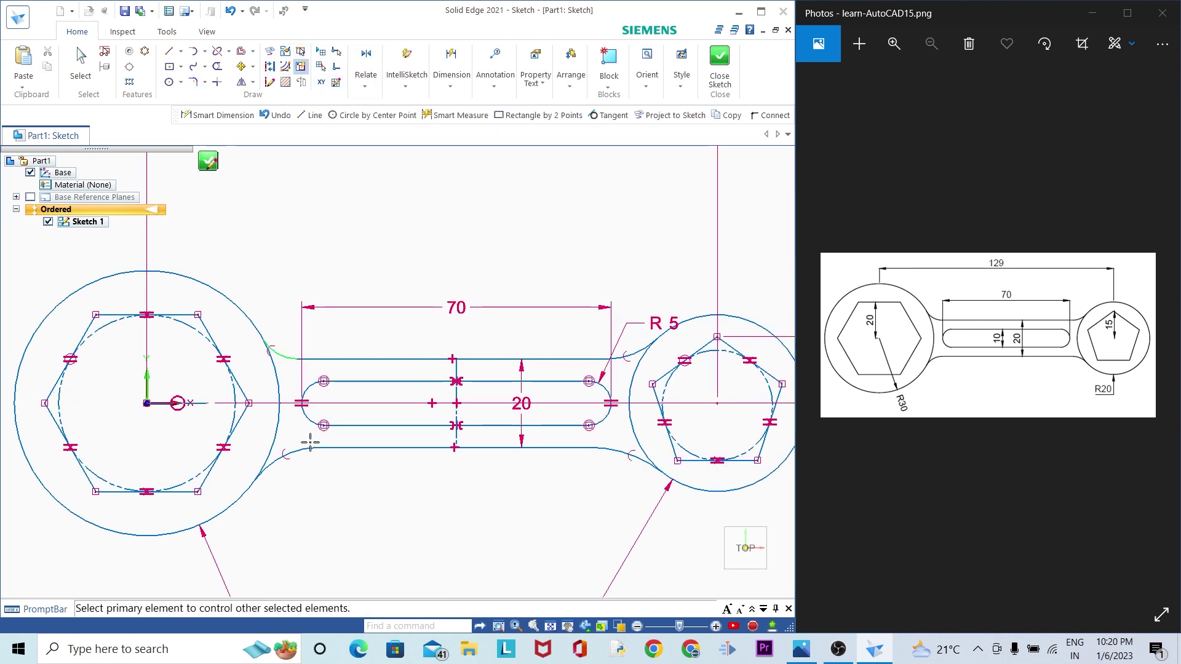
pyautogui.click(300, 449)
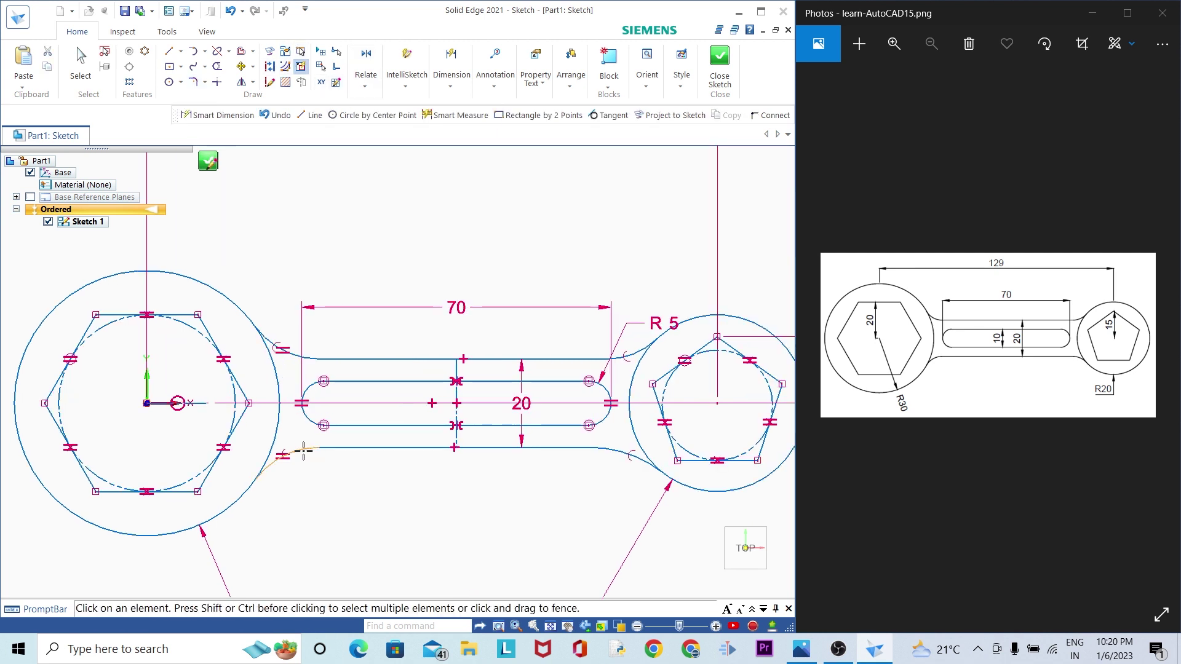
pyautogui.click(628, 352)
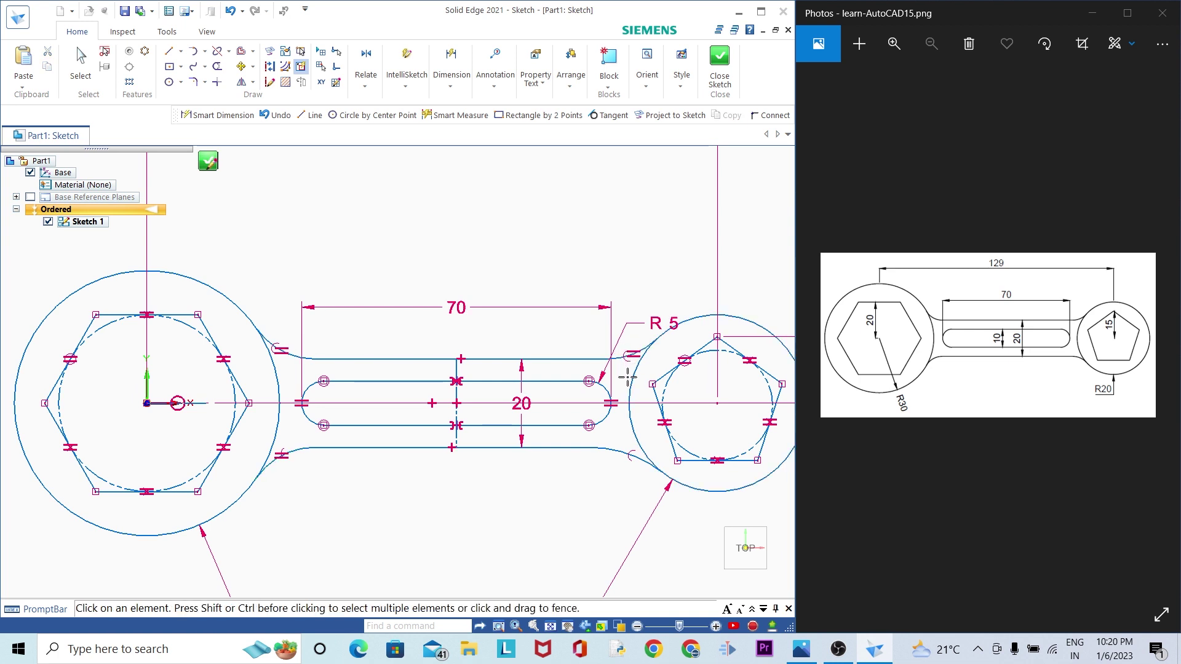
pyautogui.click(621, 458)
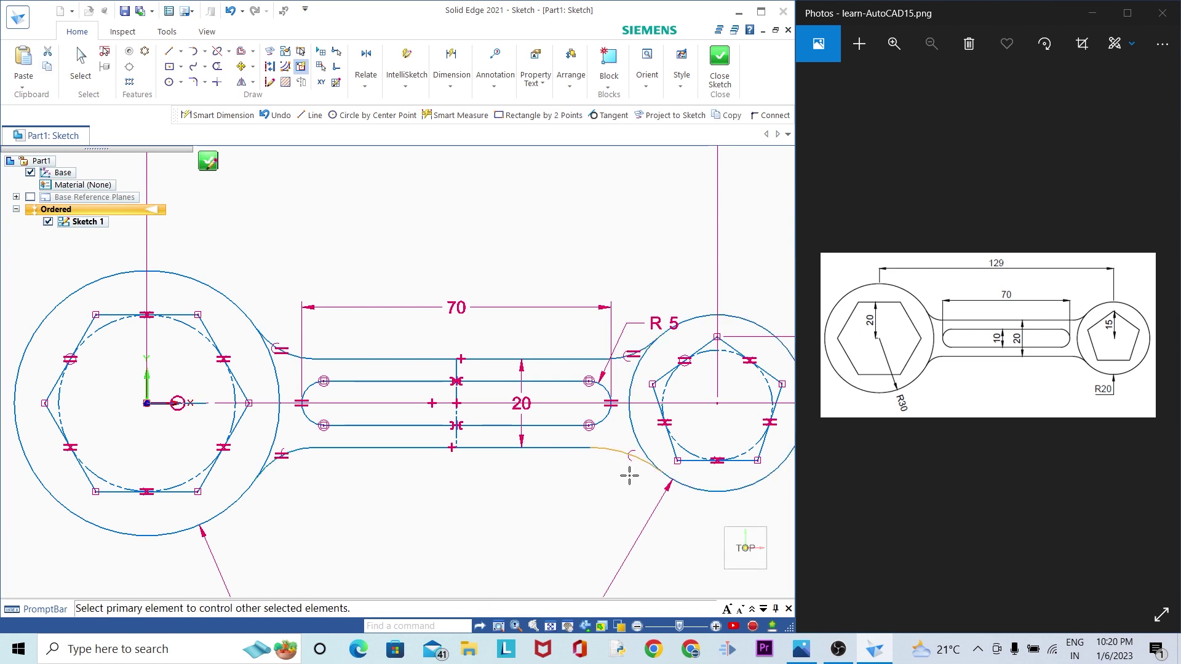
pyautogui.click(626, 358)
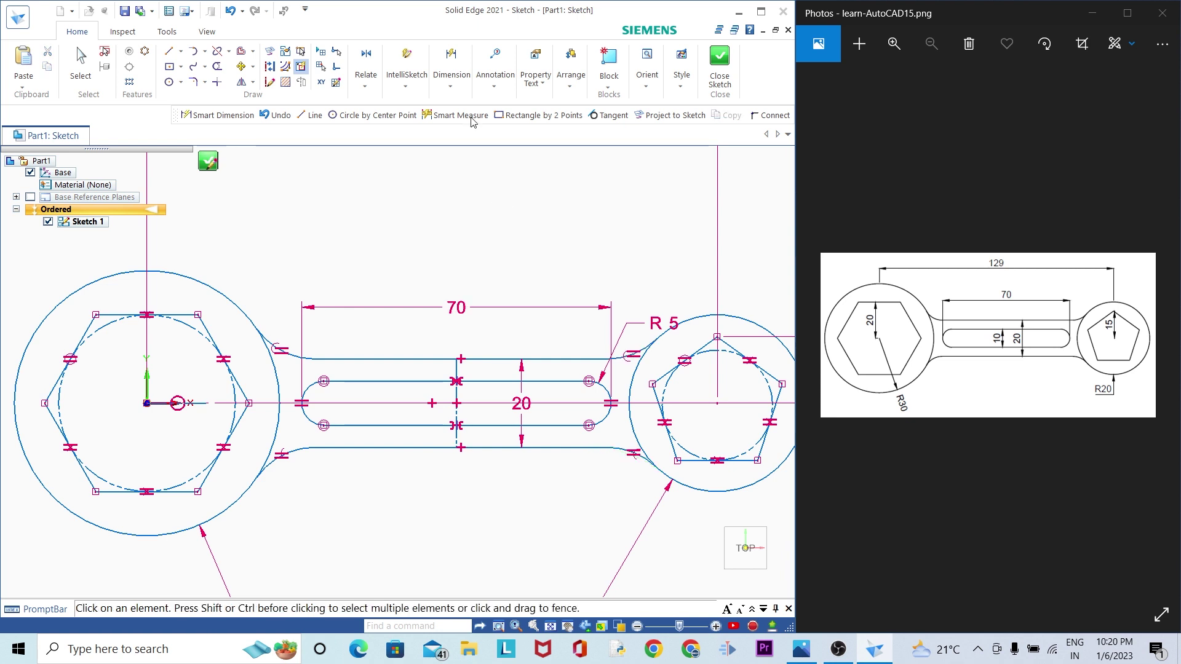
# Step: Dimension the lower-left fillet with a radius of 10
pyautogui.click(450, 86)
pyautogui.click(450, 86)
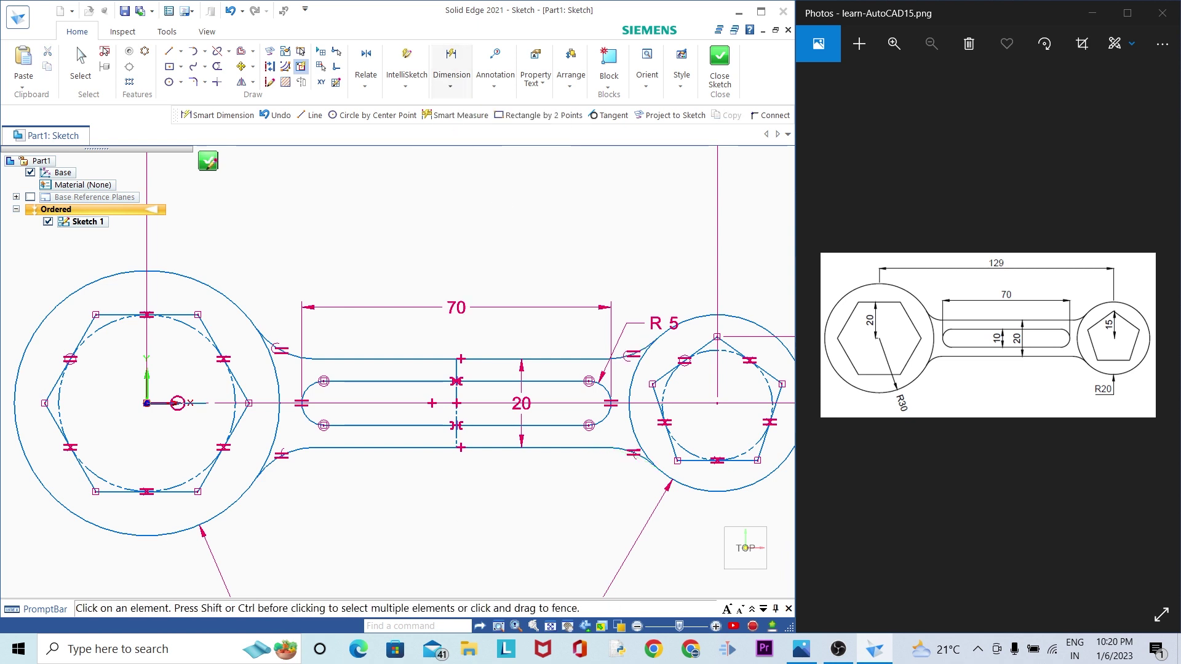
pyautogui.click(451, 59)
pyautogui.click(290, 452)
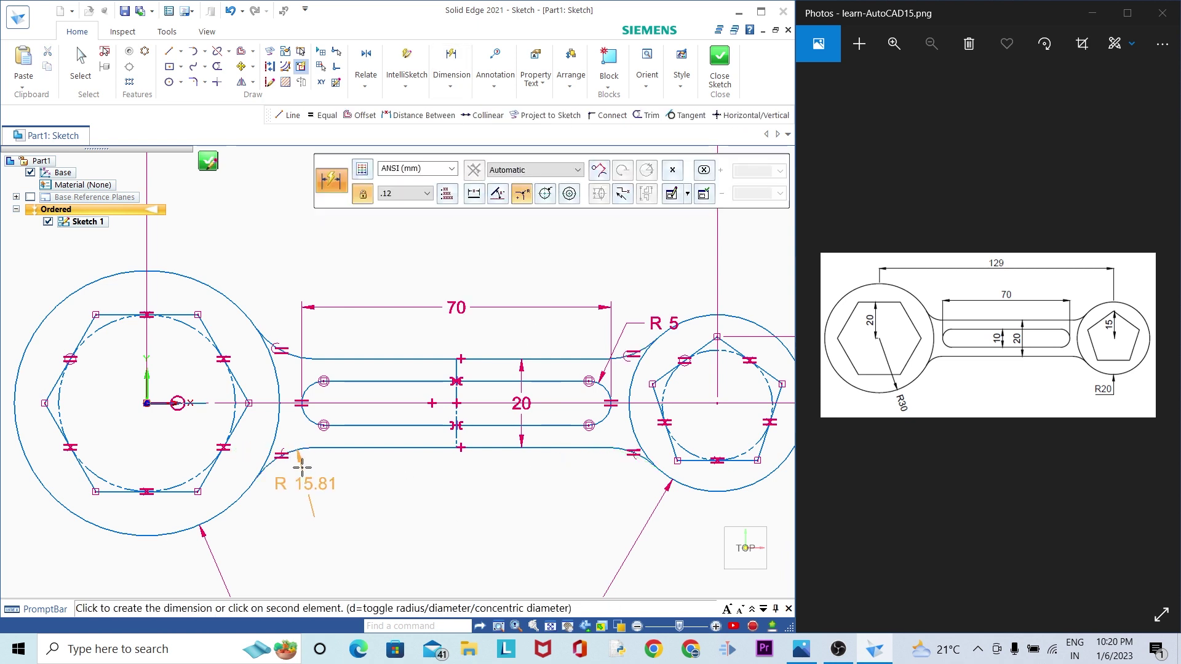
pyautogui.click(298, 471)
pyautogui.write('10')
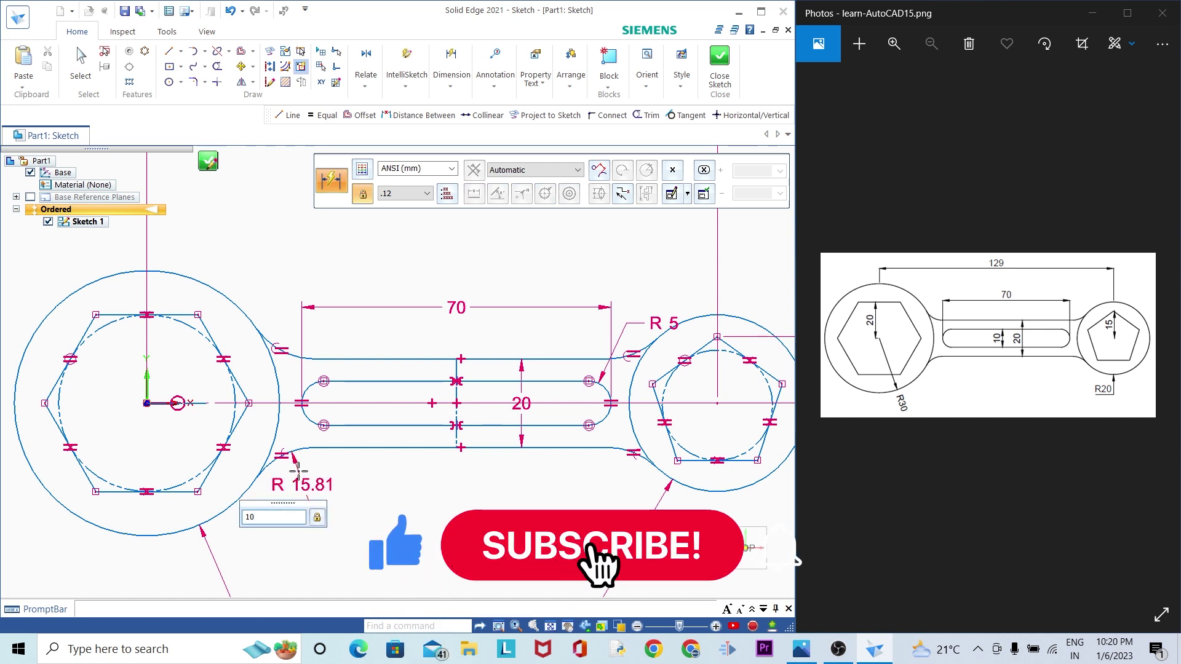
pyautogui.press('Return')
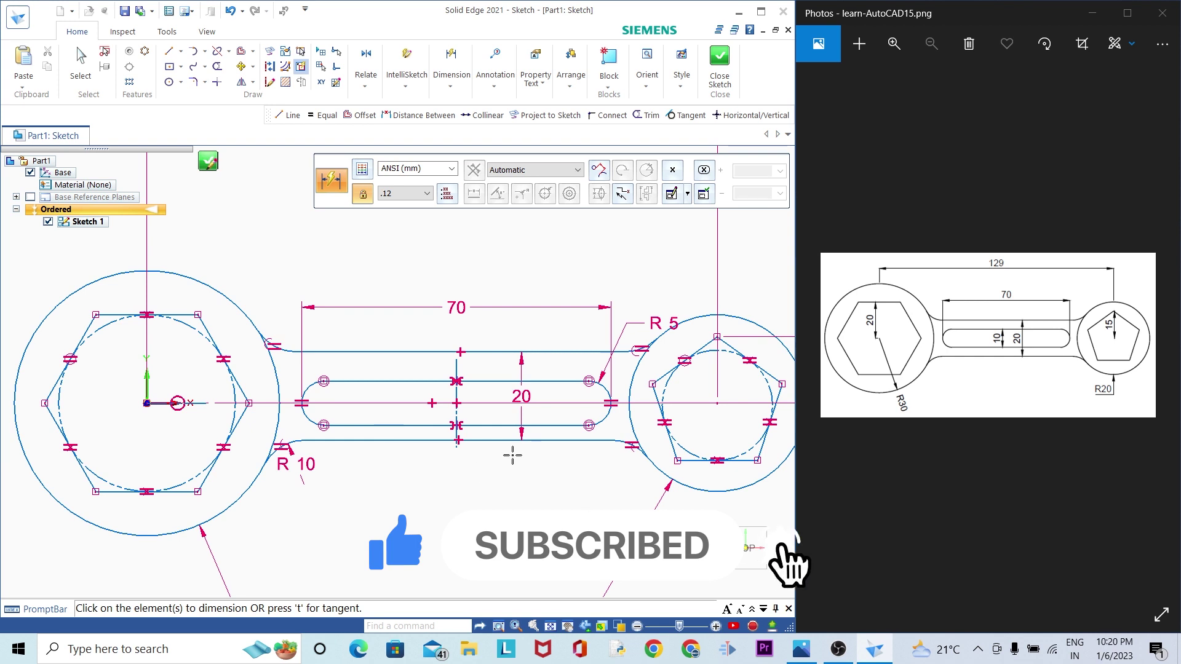
pyautogui.scroll(-4, 444, 422)
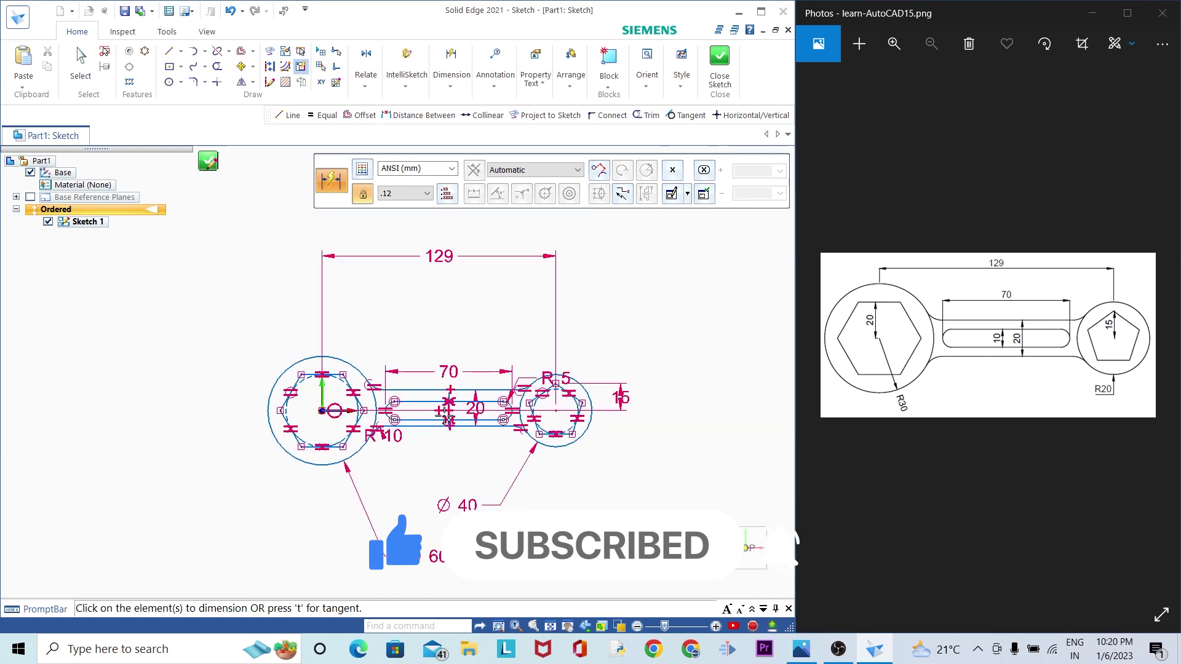
pyautogui.press('Escape')
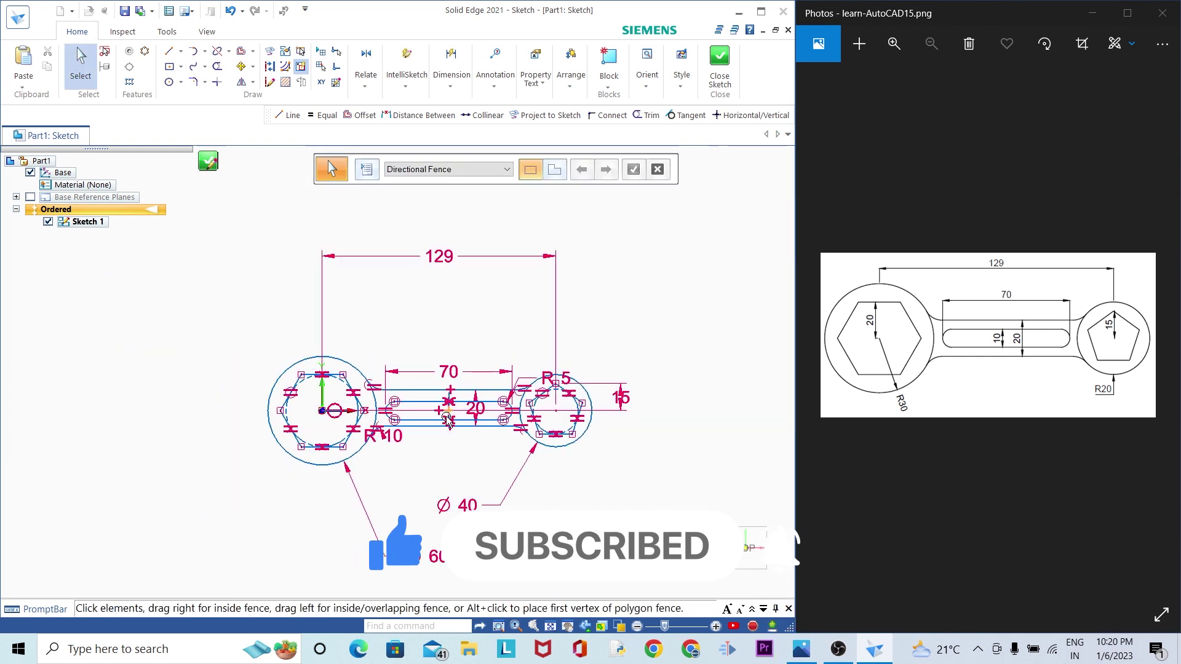
# Step: Close Sketch 1, show the wrench profile in top view, and maximize the window
pyautogui.click(714, 77)
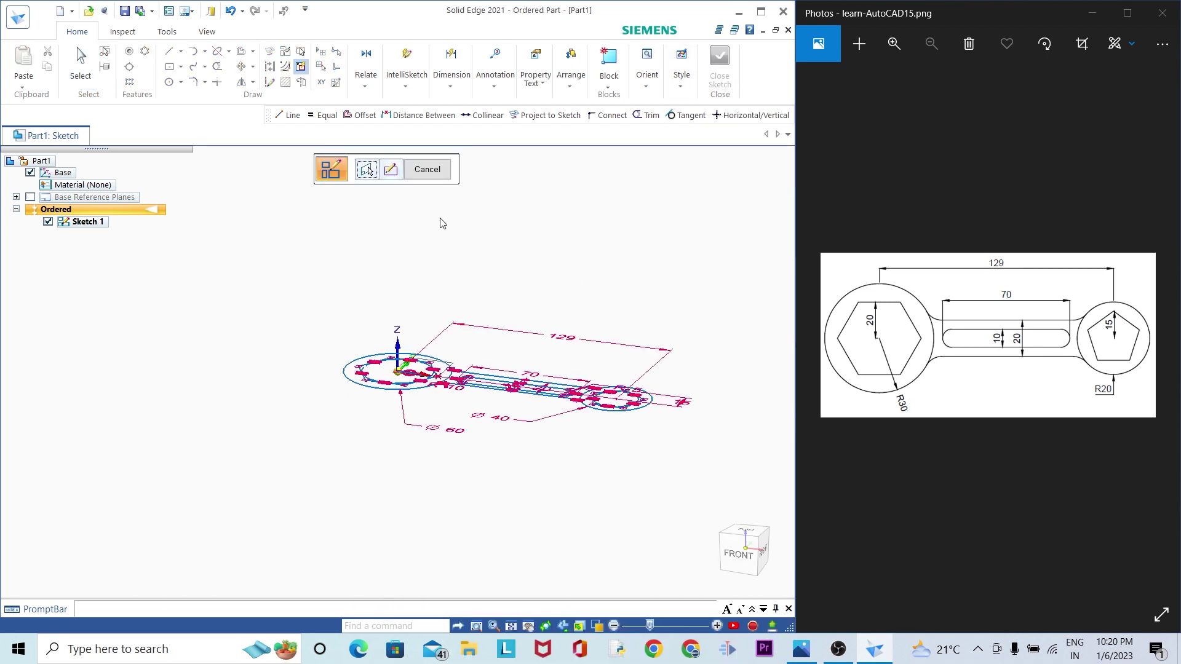
pyautogui.click(426, 171)
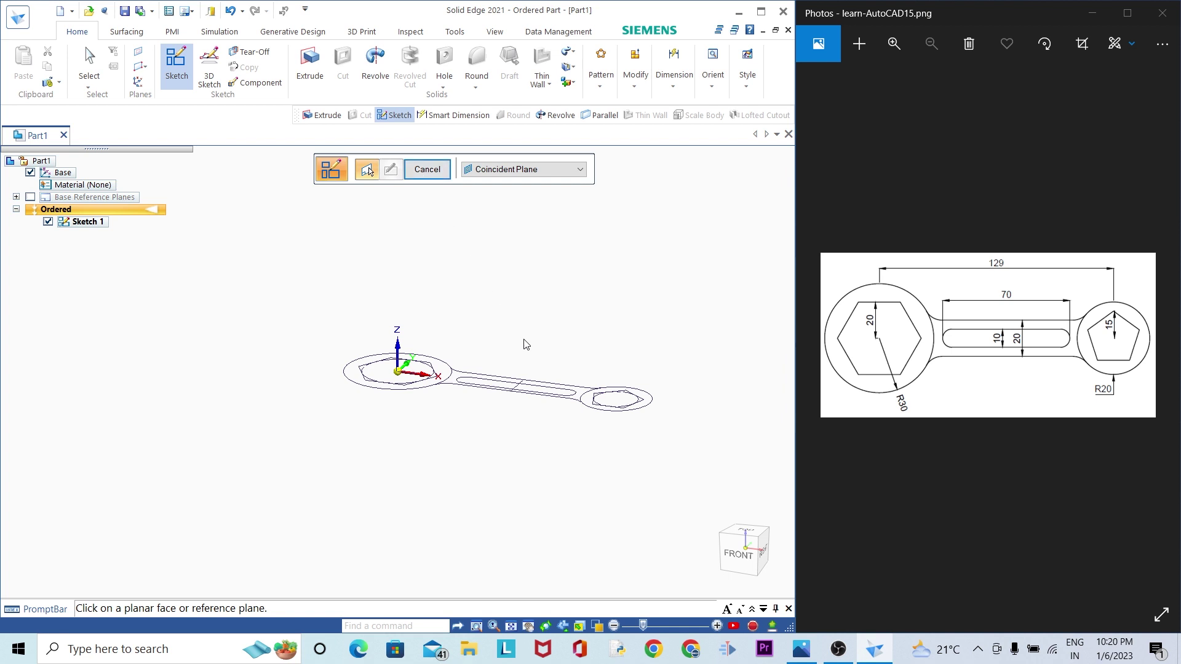
pyautogui.hotkey('ctrl', 't')
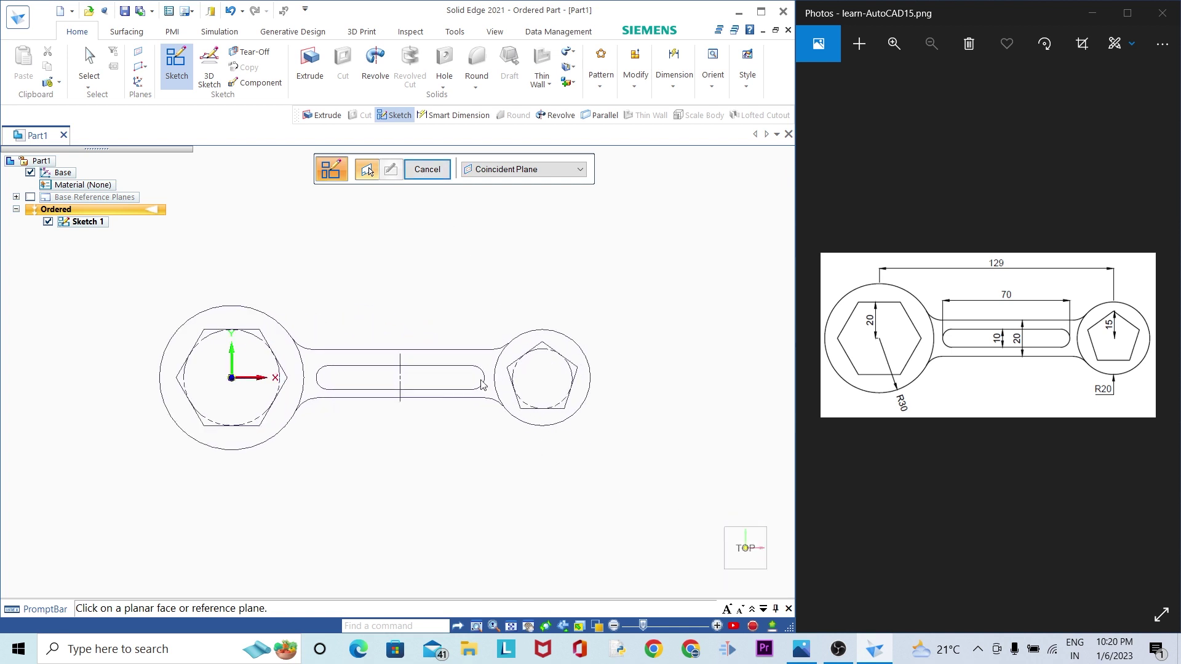
pyautogui.click(761, 11)
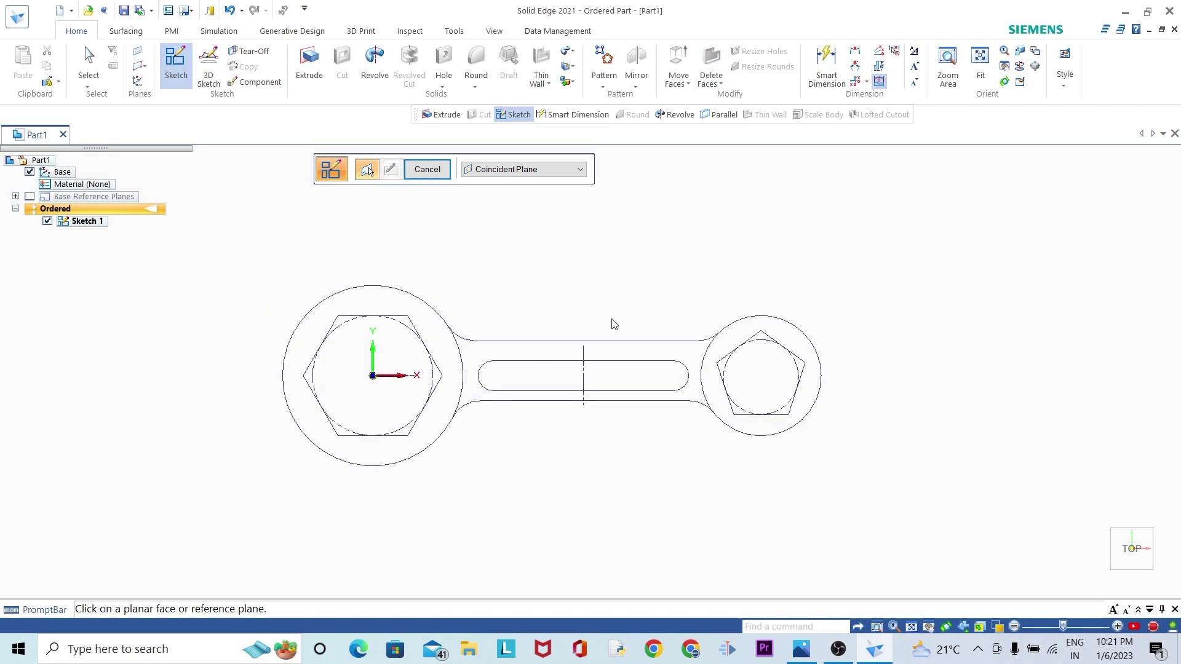